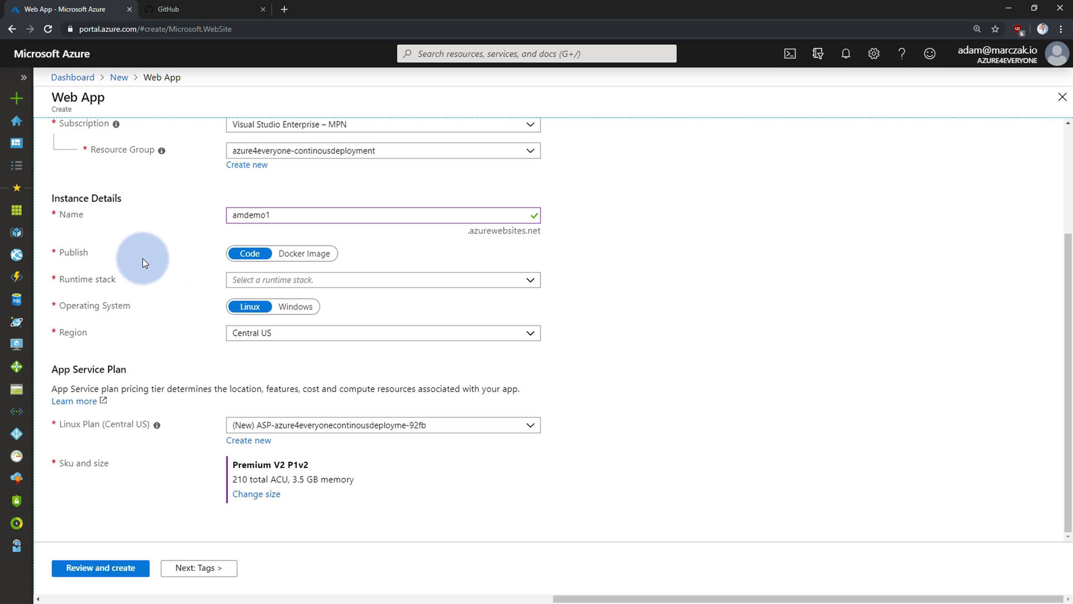
# Set the web app's runtime stack to .NET Core 2.2 and its region to North Europe.
pyautogui.click(529, 280)
pyautogui.click(447, 318)
pyautogui.scroll(-1, 595, 313)
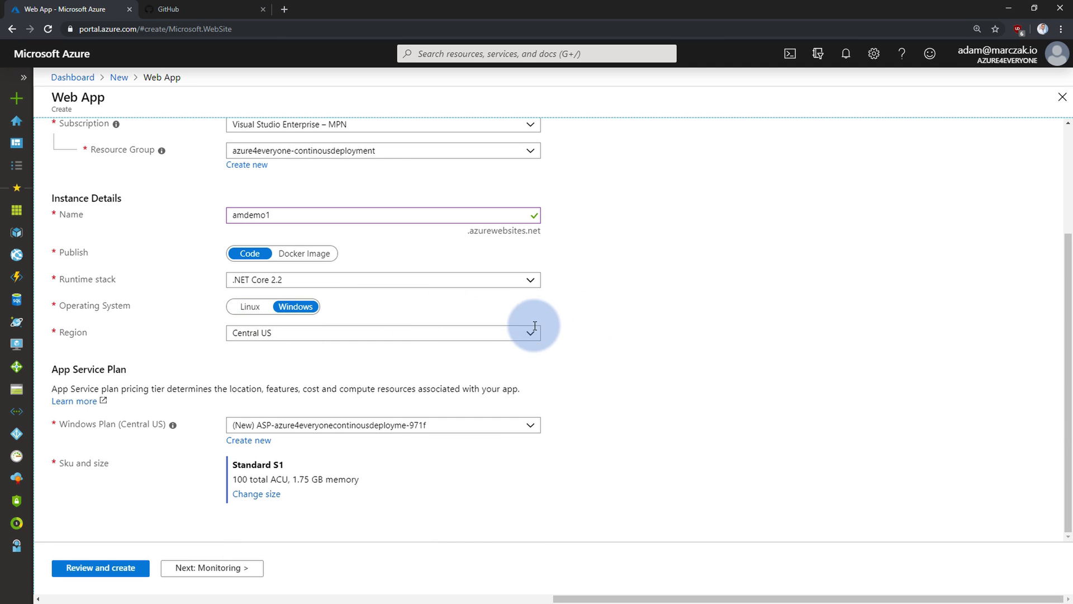
pyautogui.click(529, 333)
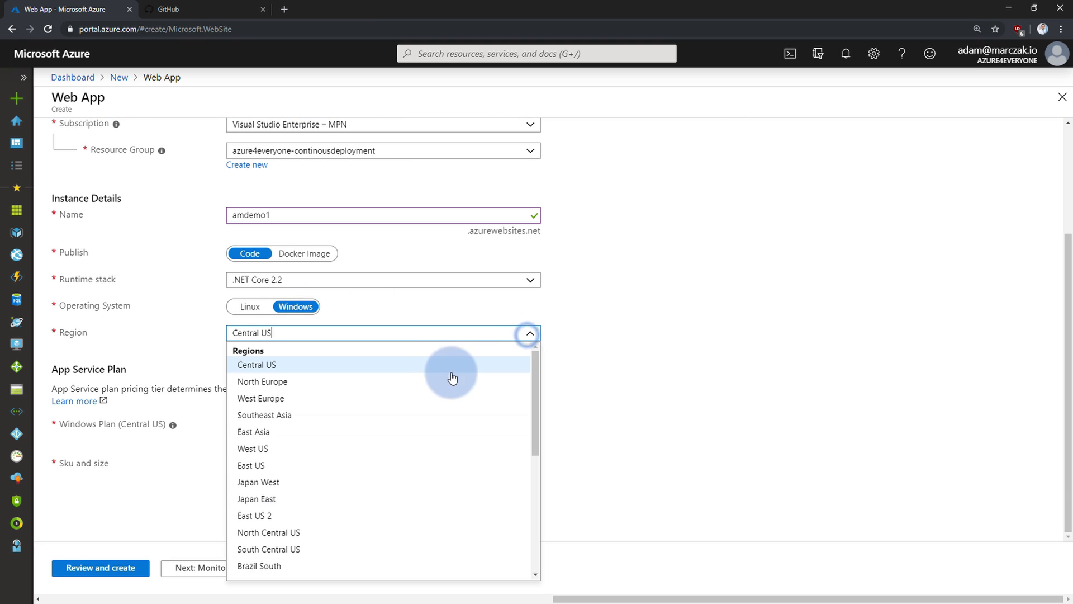
pyautogui.click(308, 381)
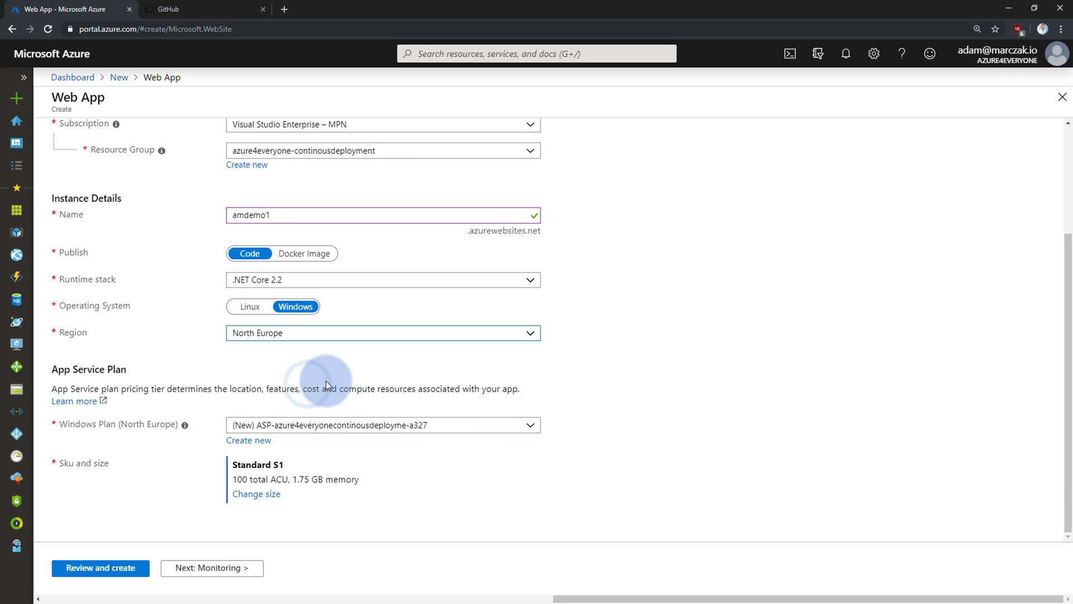
pyautogui.click(363, 373)
pyautogui.click(284, 458)
# Create a new App Service plan named amdemo1-plan for the web app.
pyautogui.moveTo(304, 215); pyautogui.dragTo(238, 214)
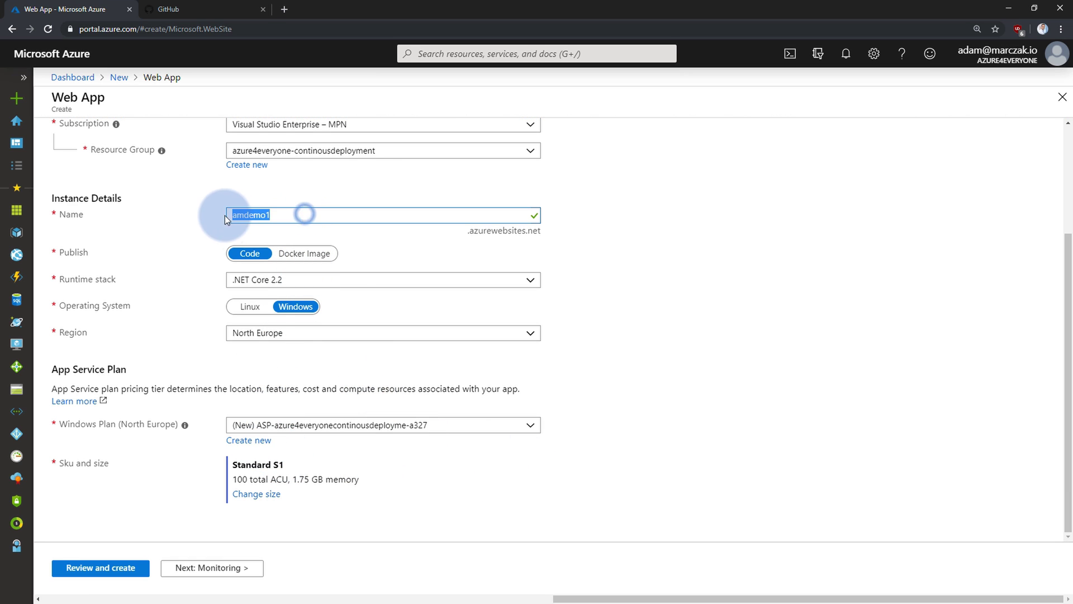
pyautogui.click(267, 442)
pyautogui.click(283, 520)
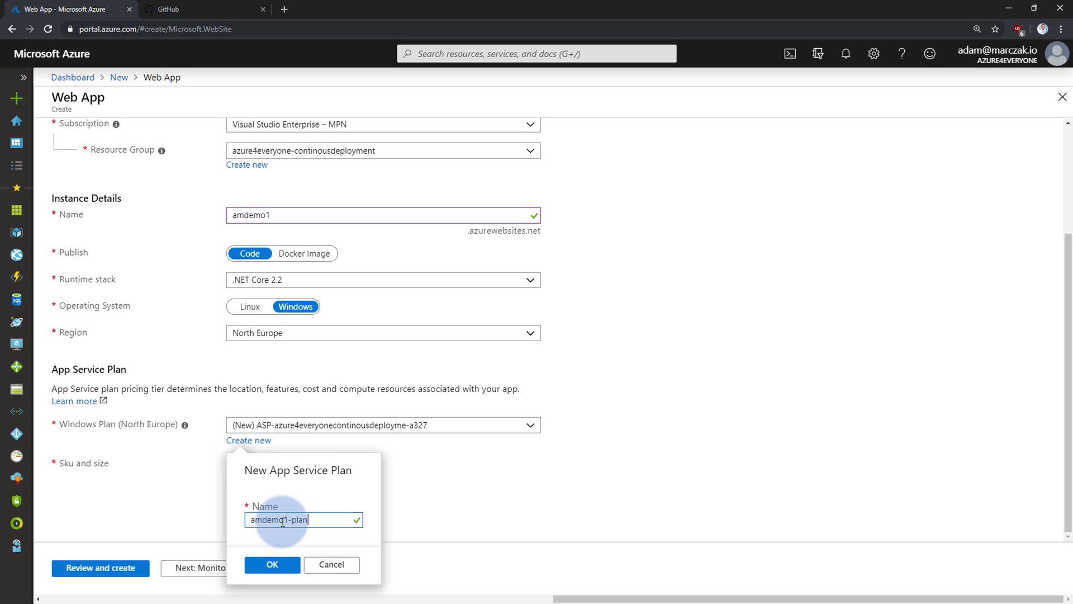
pyautogui.click(273, 564)
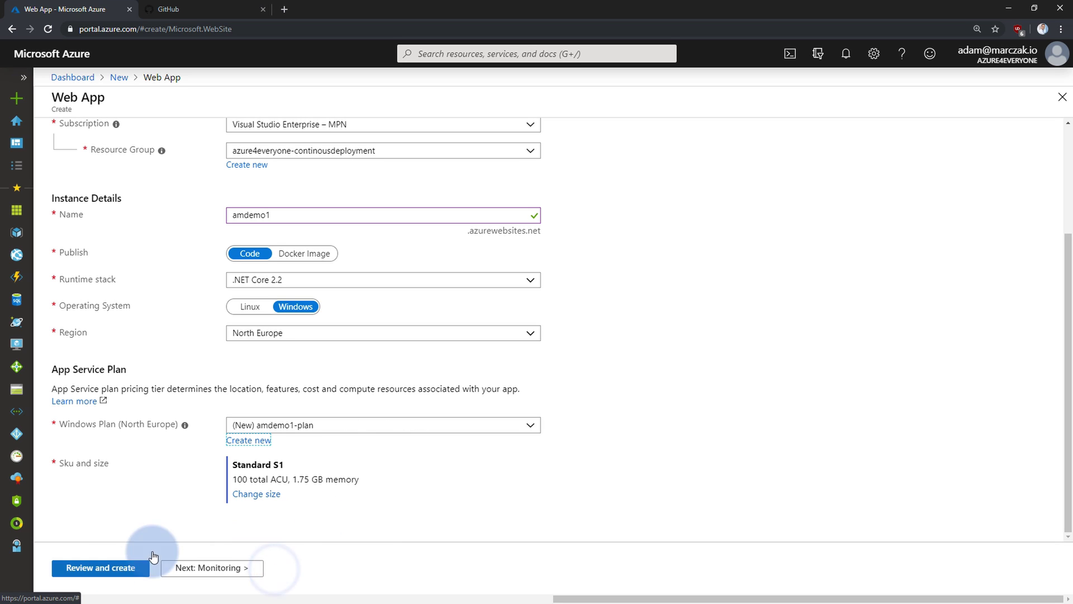
# Review and create the amdemo1 web app, and open its resource page once deployed.
pyautogui.click(102, 575)
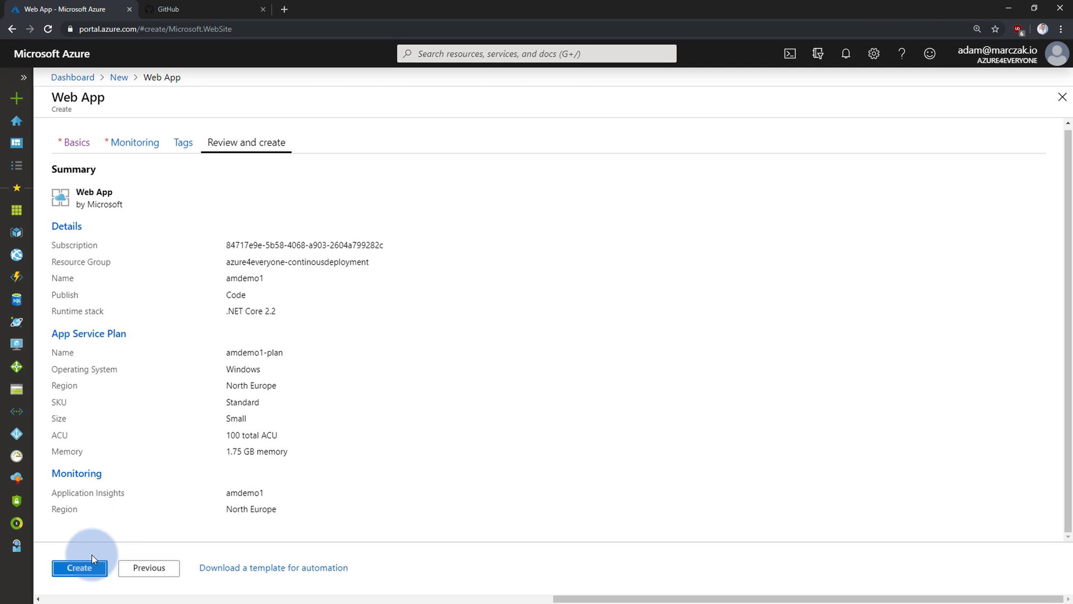
pyautogui.click(86, 569)
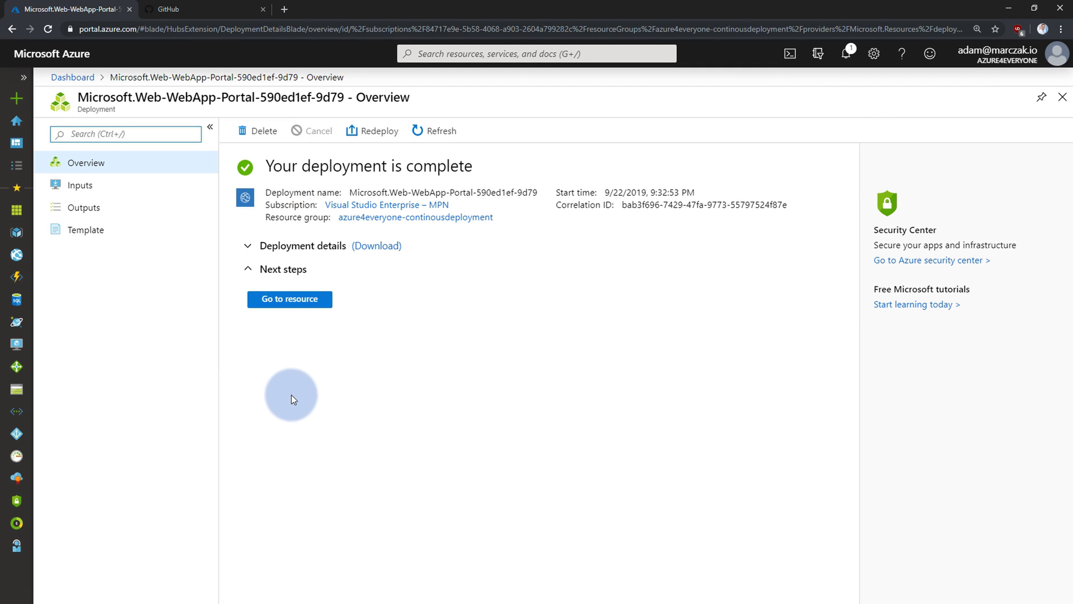
pyautogui.click(308, 302)
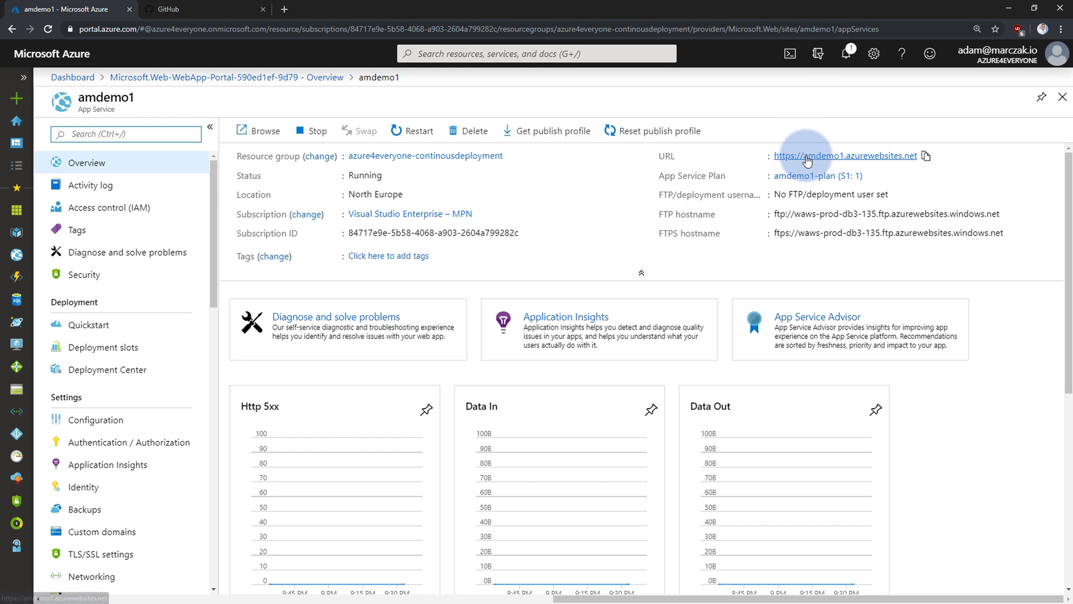
# View the web app's default live page and examine the source control options in its Deployment Center.
pyautogui.click(805, 137)
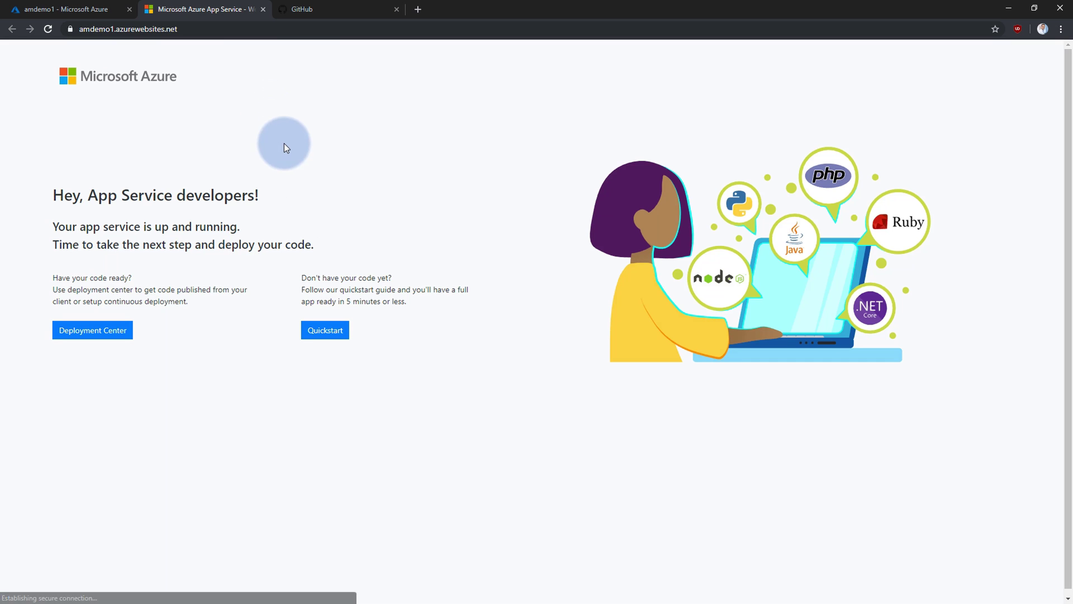
pyautogui.click(76, 9)
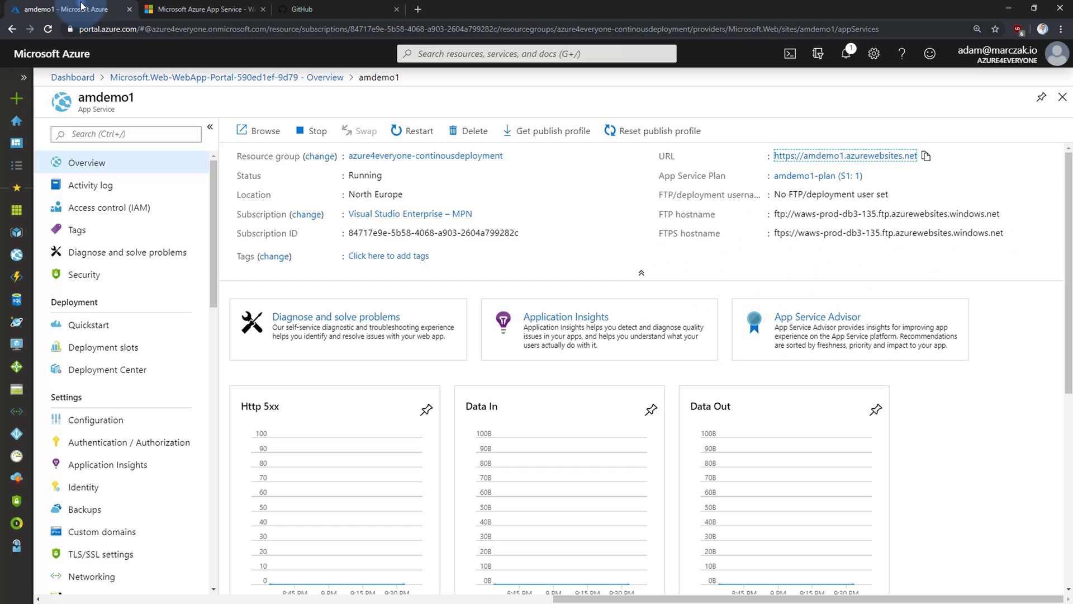
pyautogui.click(134, 370)
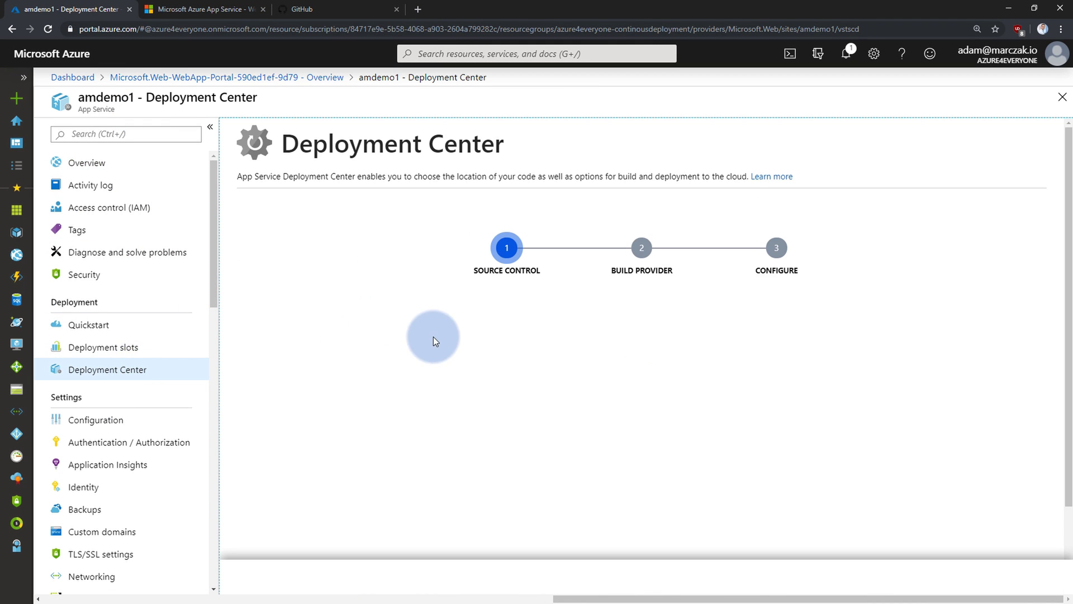
pyautogui.scroll(-1, 348, 370)
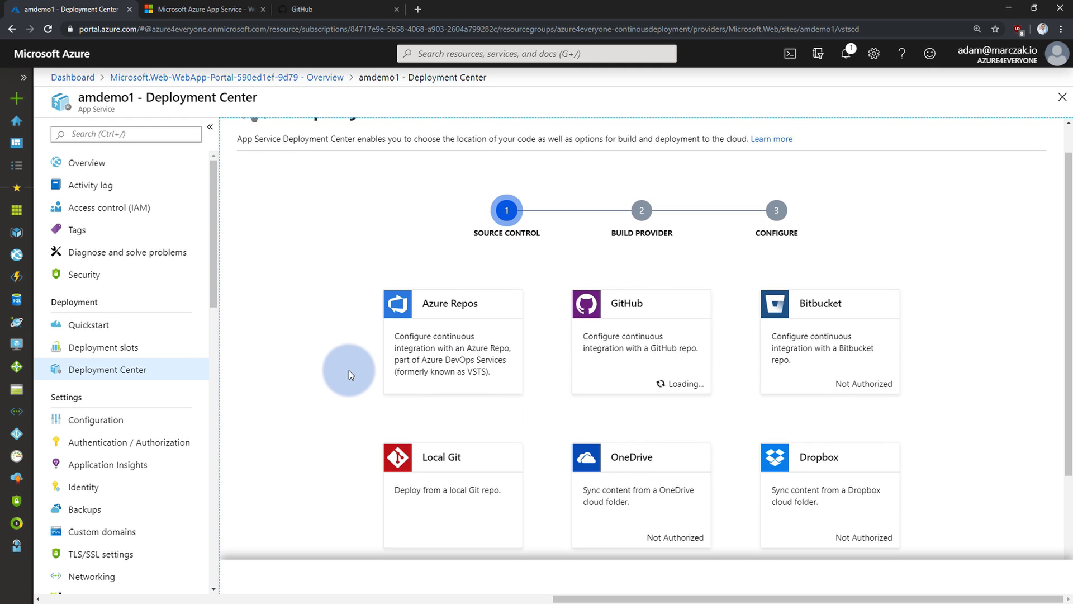
pyautogui.scroll(-1, 349, 372)
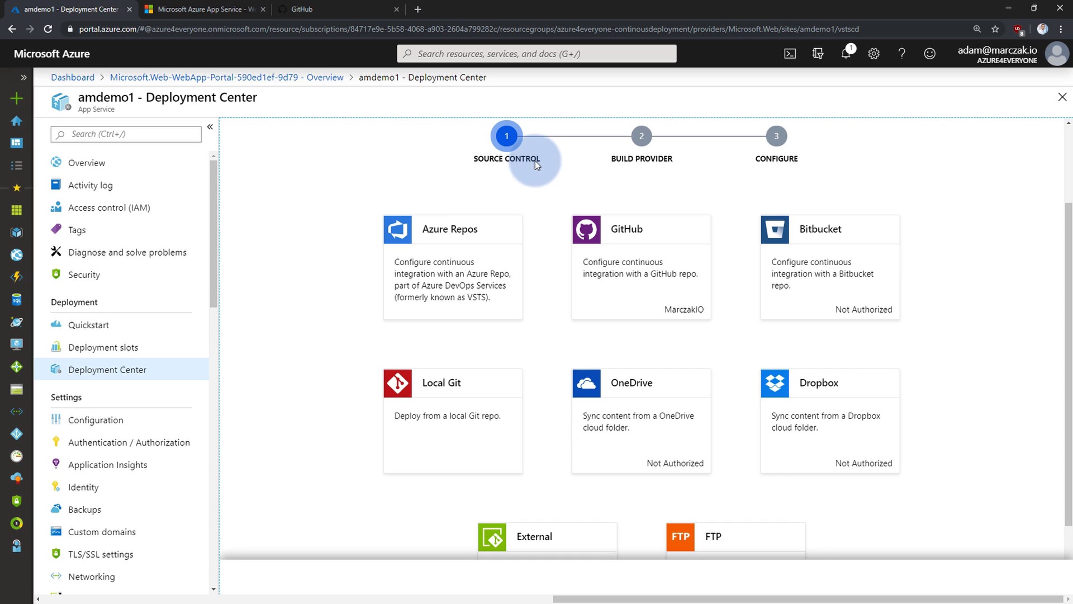
pyautogui.scroll(-2, 555, 319)
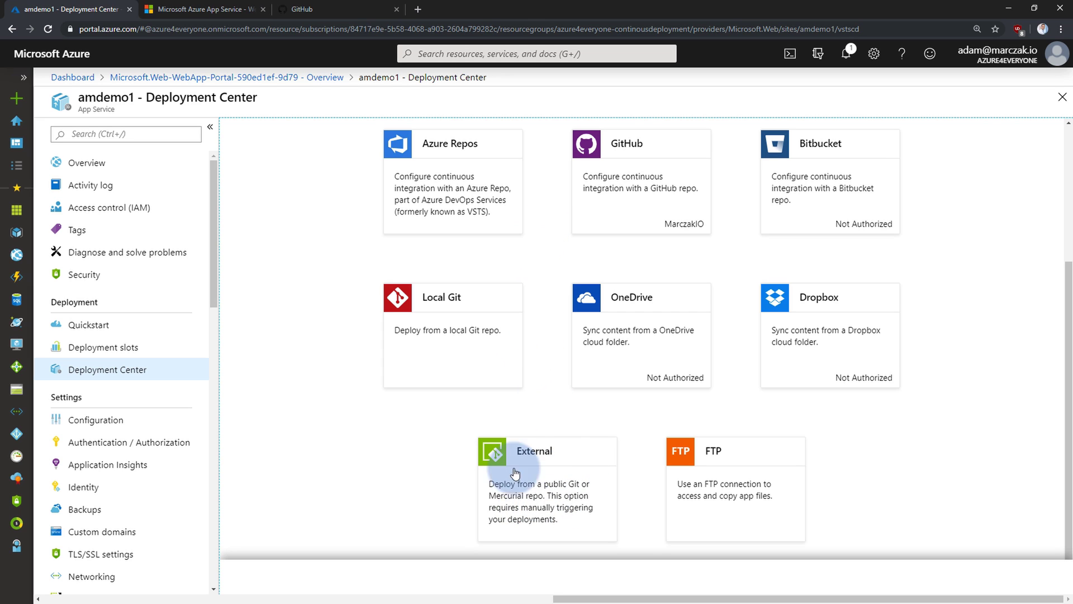
# Switch to GitHub and create a new public repository named amdemo1.
pyautogui.click(340, 9)
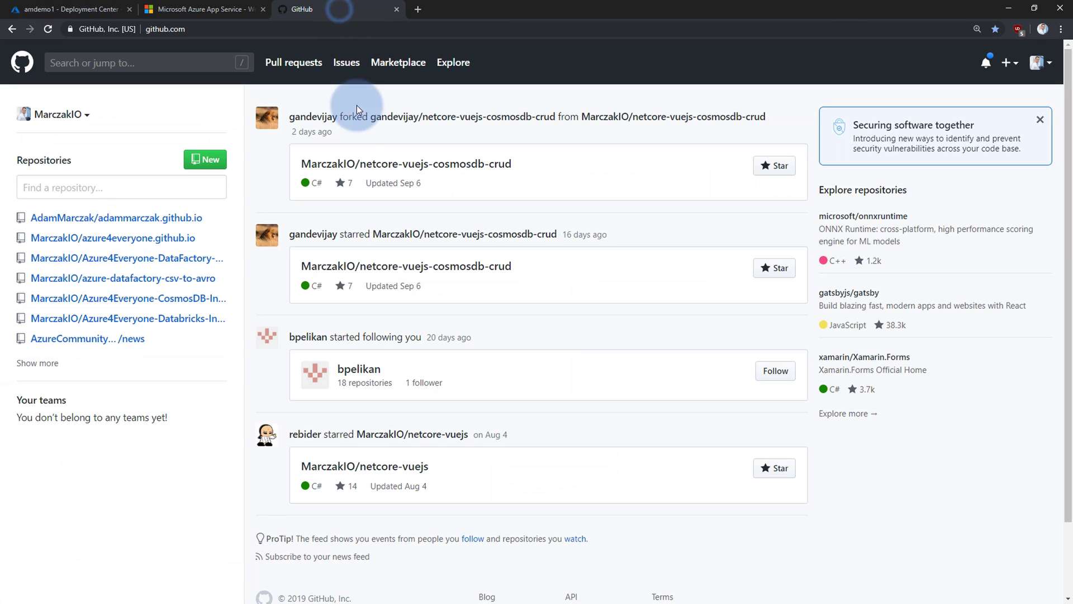
pyautogui.hotkey('ctrl', '+')
pyautogui.hotkey('ctrl', '+')
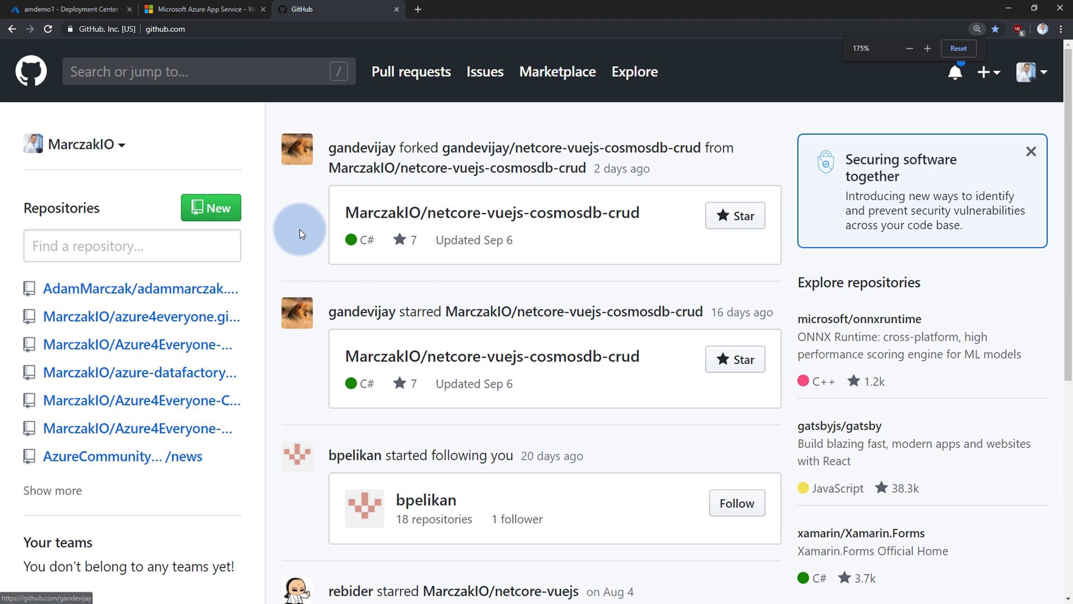
pyautogui.hotkey('ctrl', '-')
pyautogui.click(222, 182)
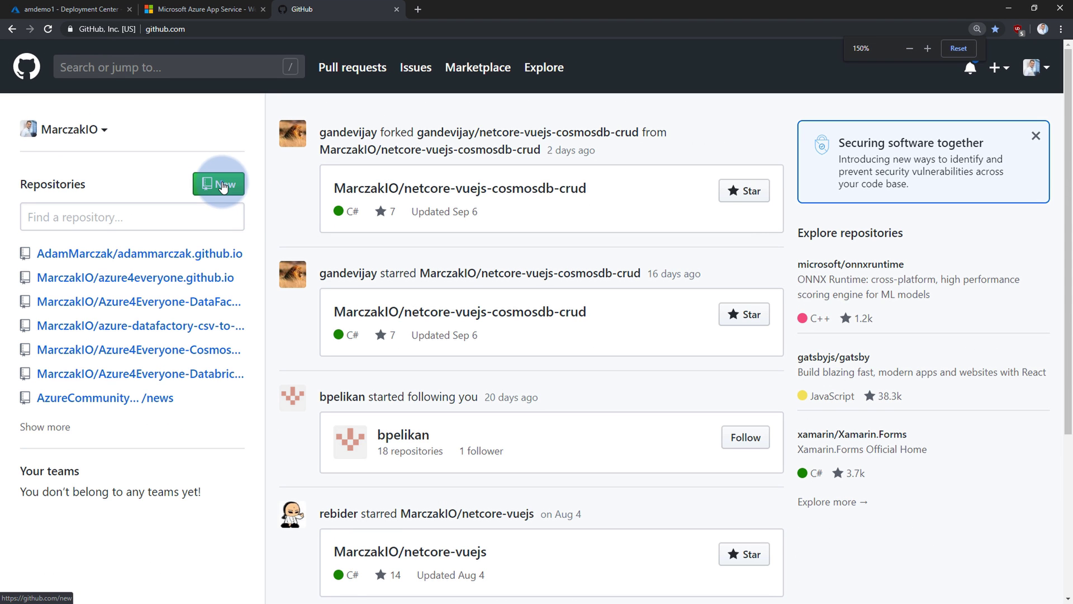
pyautogui.click(424, 281)
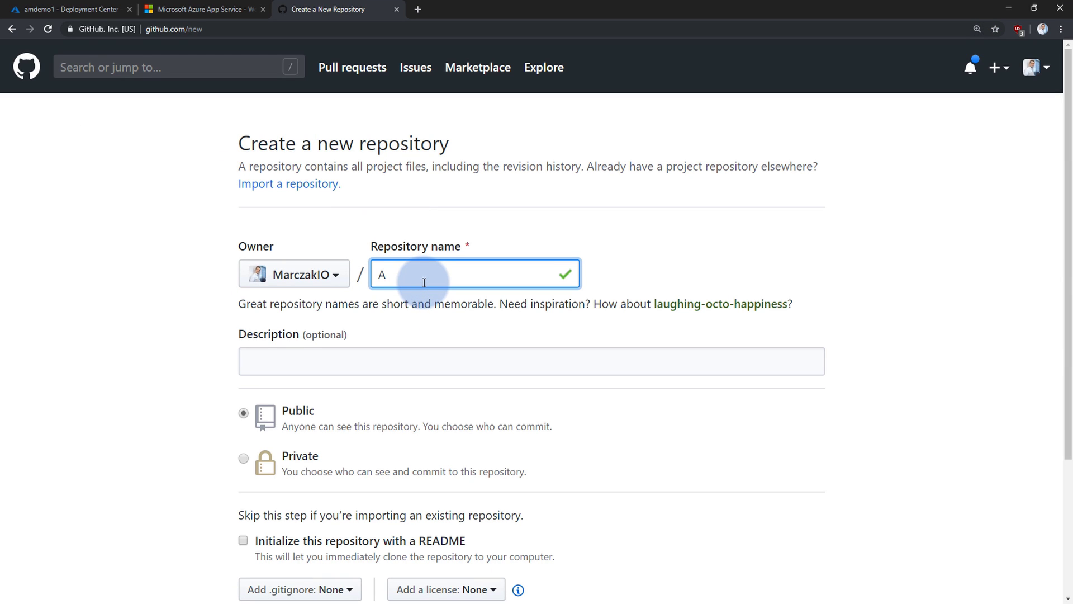
pyautogui.write('A\\amdemo1')
pyautogui.click(385, 274)
pyautogui.press('BackSpace')
pyautogui.press('BackSpace')
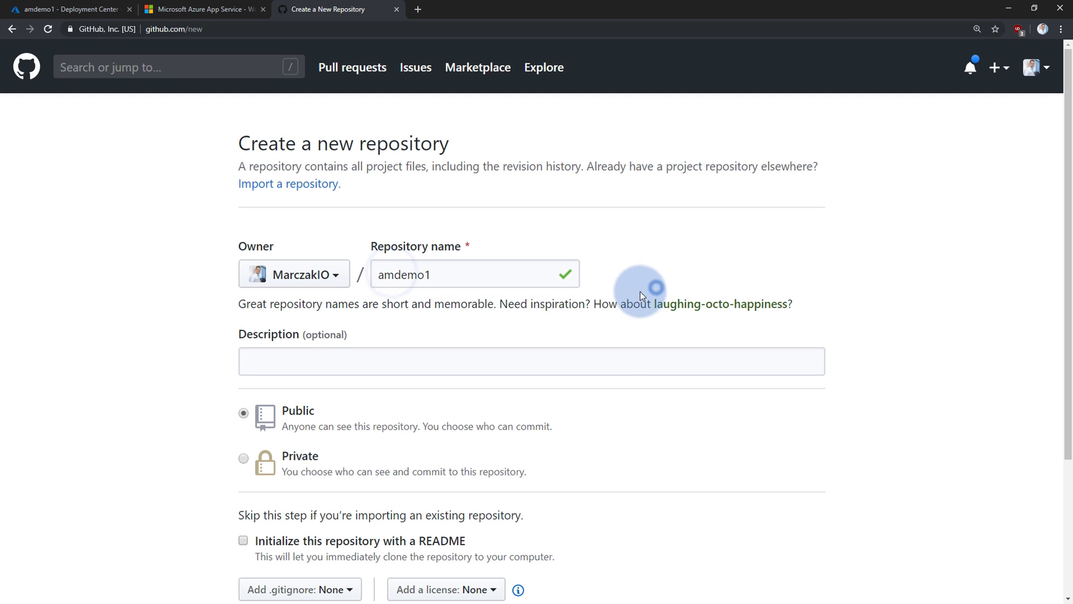
pyautogui.scroll(-2, 250, 287)
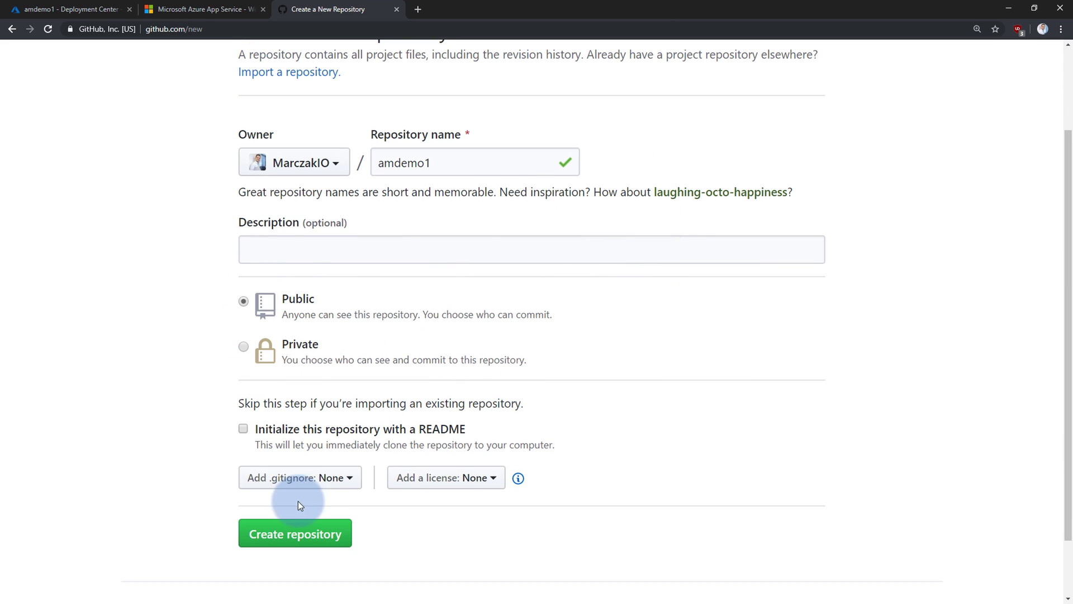
pyautogui.click(310, 538)
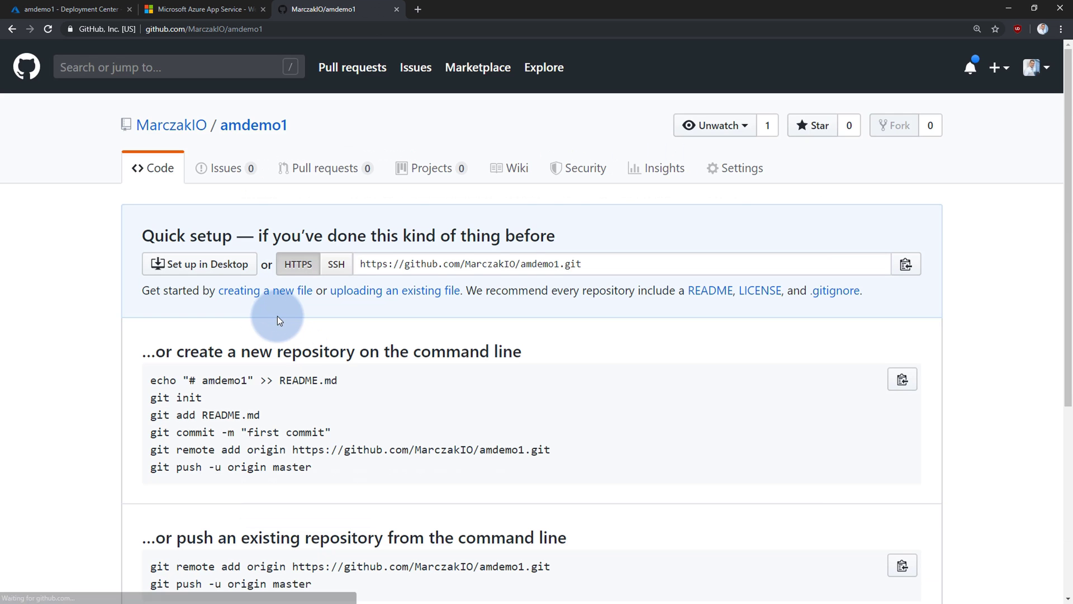
pyautogui.moveTo(153, 324); pyautogui.dragTo(320, 418)
pyautogui.click(330, 411)
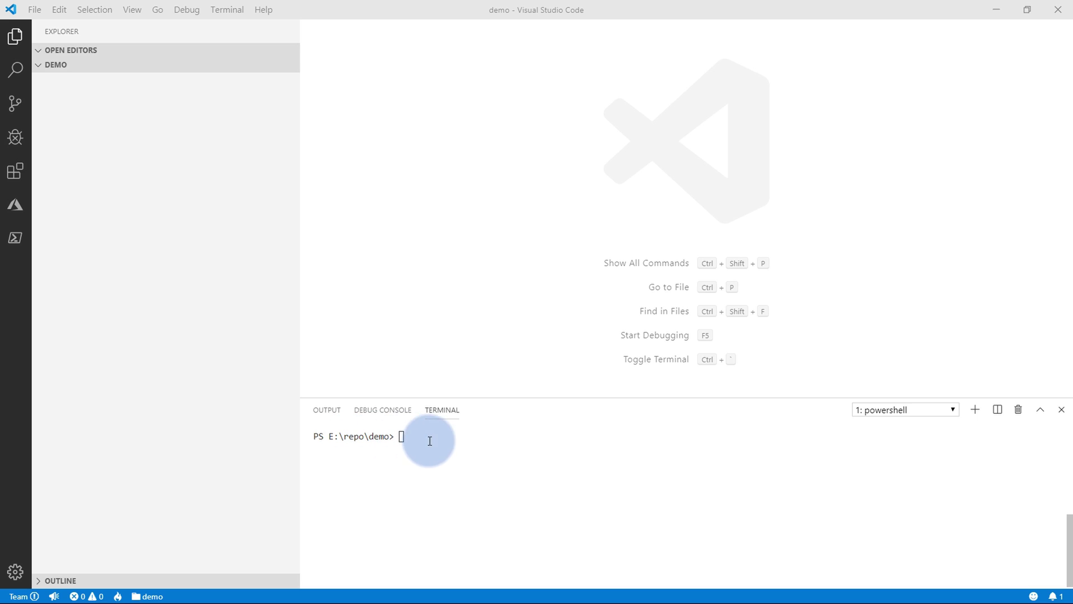
# Switch to Visual Studio Code, scaffold a project in the demo folder with dotnet new mvc, and initialize a repository with git init.
pyautogui.click(445, 435)
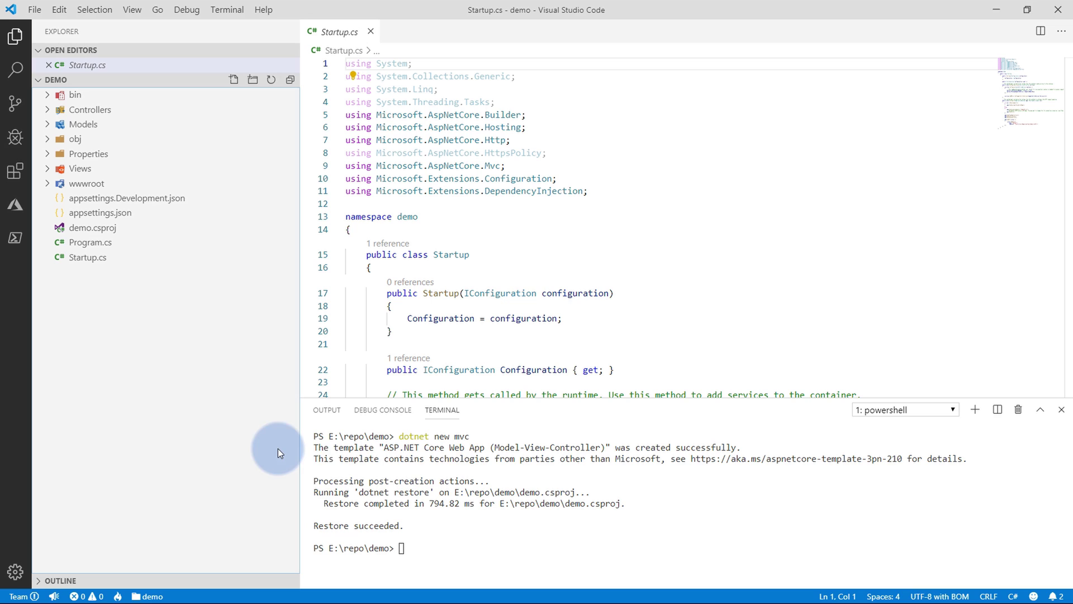
pyautogui.click(472, 543)
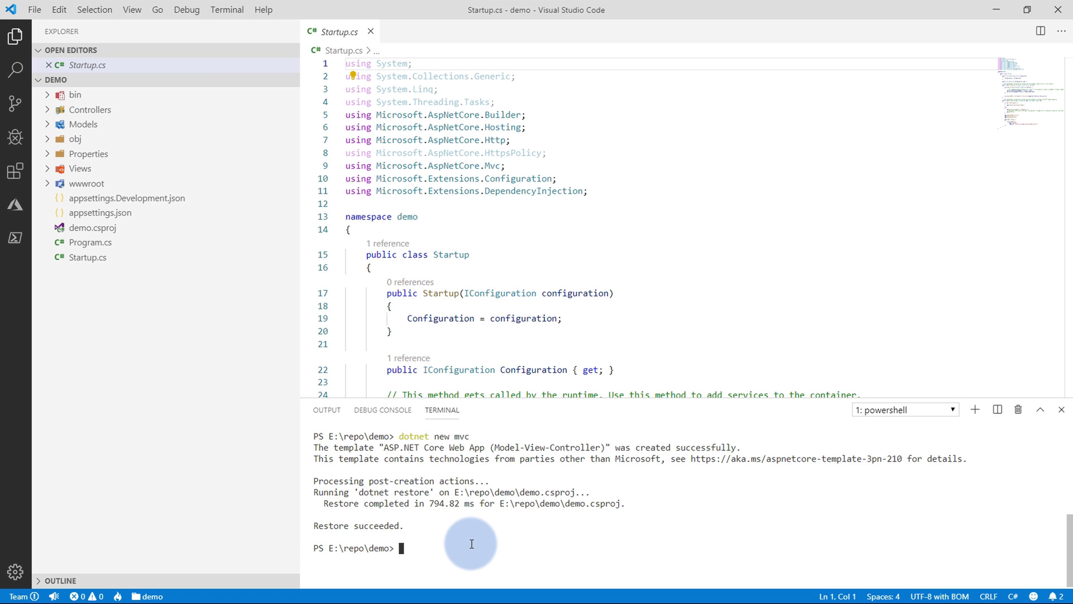
pyautogui.write('git init')
pyautogui.press('Return')
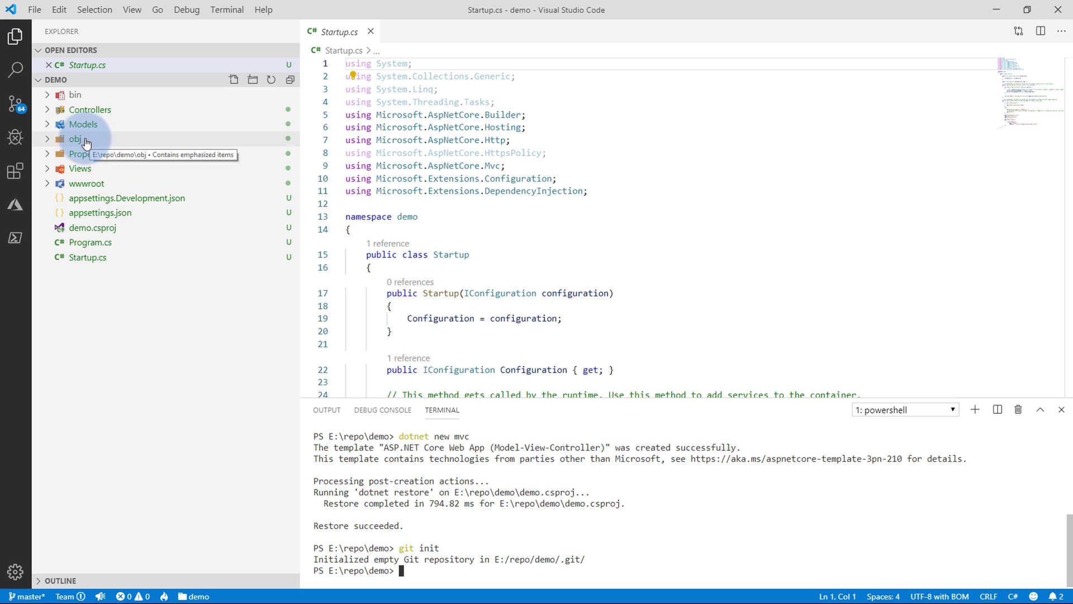
# Examine the contents of the project's obj and bin folders.
pyautogui.click(47, 140)
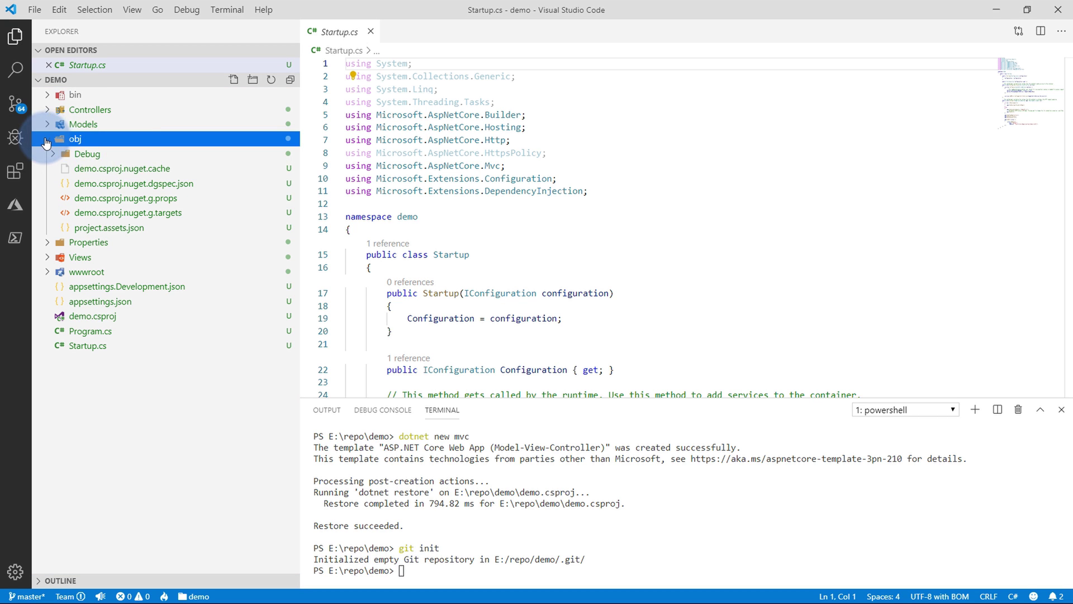
pyautogui.click(47, 139)
pyautogui.click(47, 95)
pyautogui.click(47, 95)
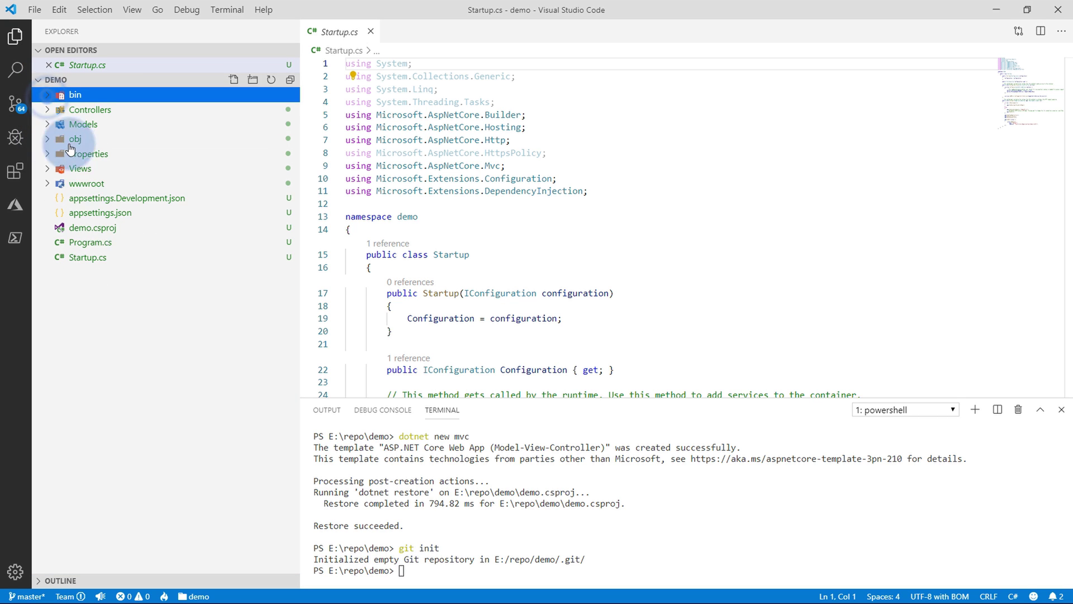
pyautogui.click(134, 330)
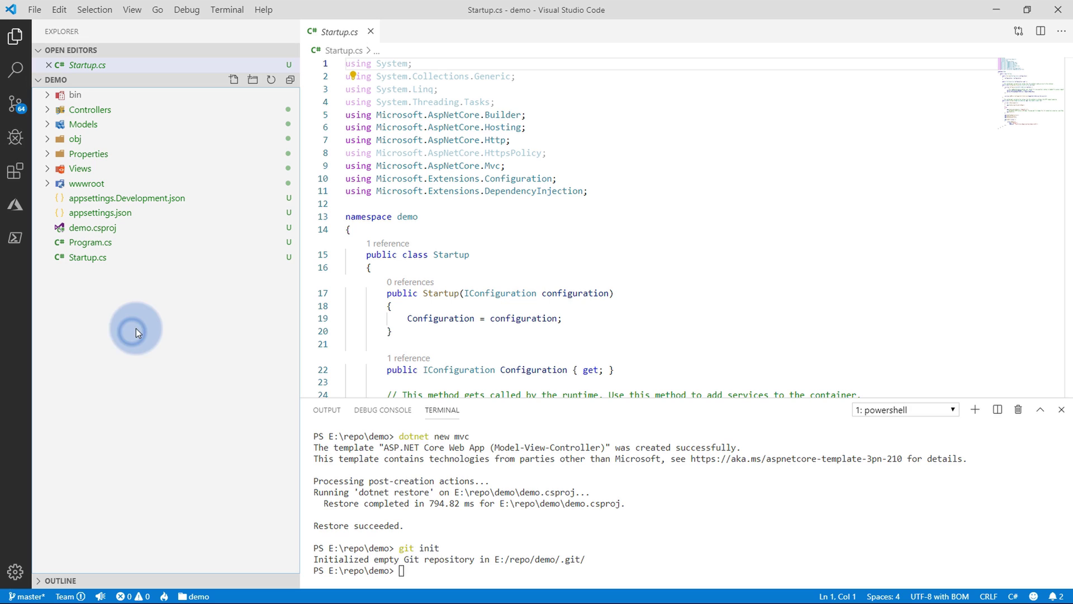
# Add a .gitignore file to the demo project root and paste the copied Visual Studio ignore rules into it.
pyautogui.rightClick(87, 299)
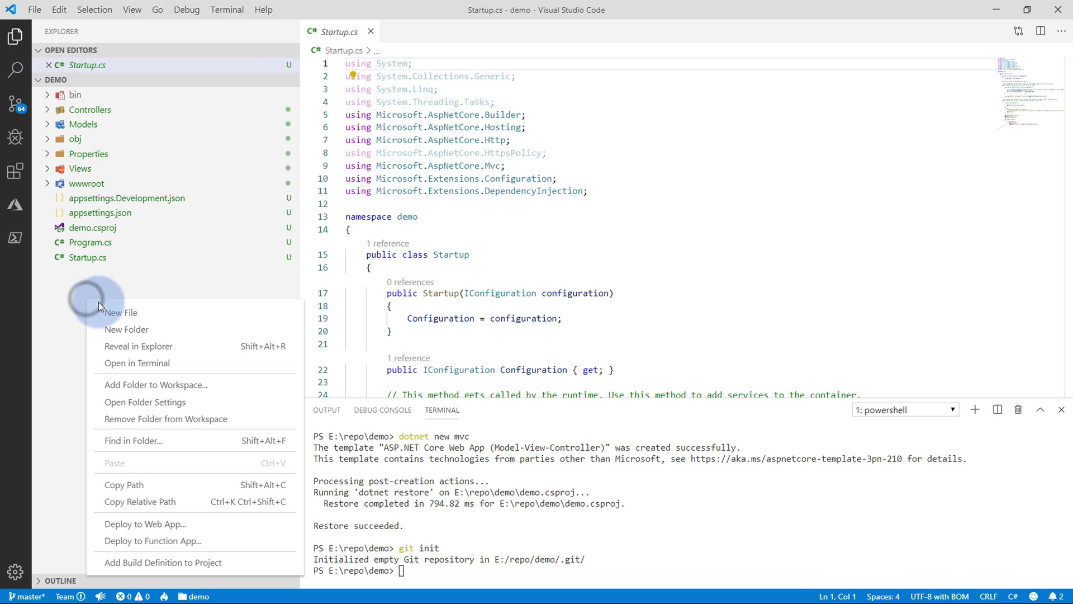
pyautogui.click(121, 312)
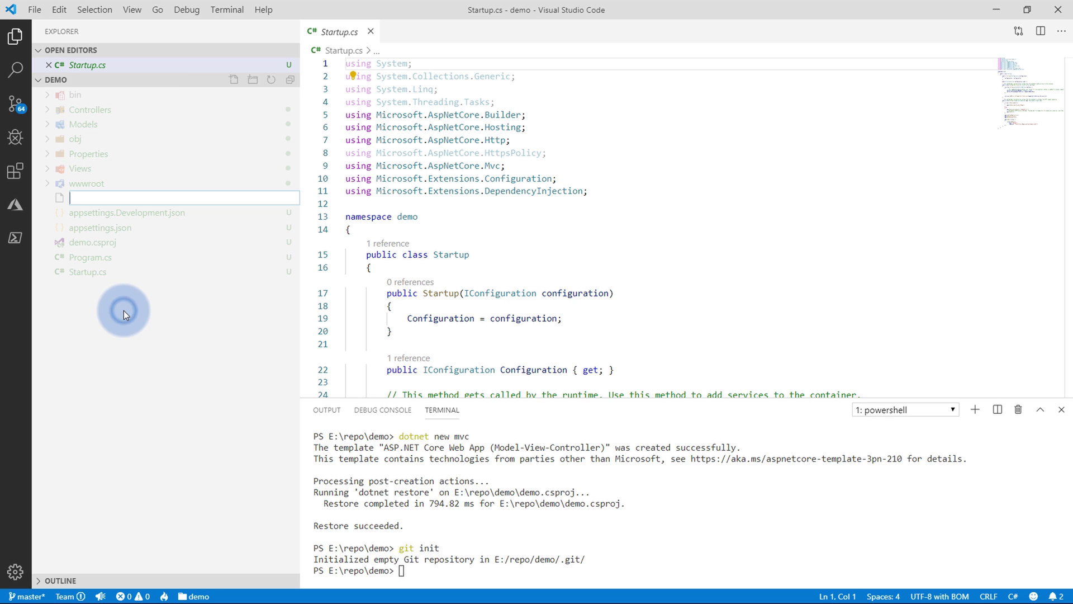
pyautogui.write('.')
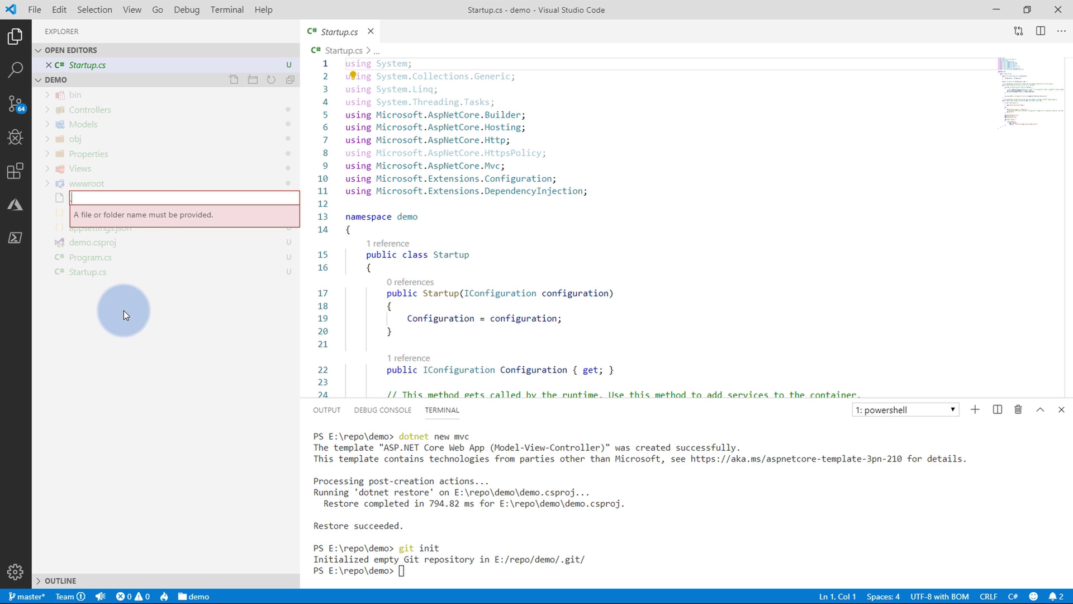
pyautogui.write('gitignore')
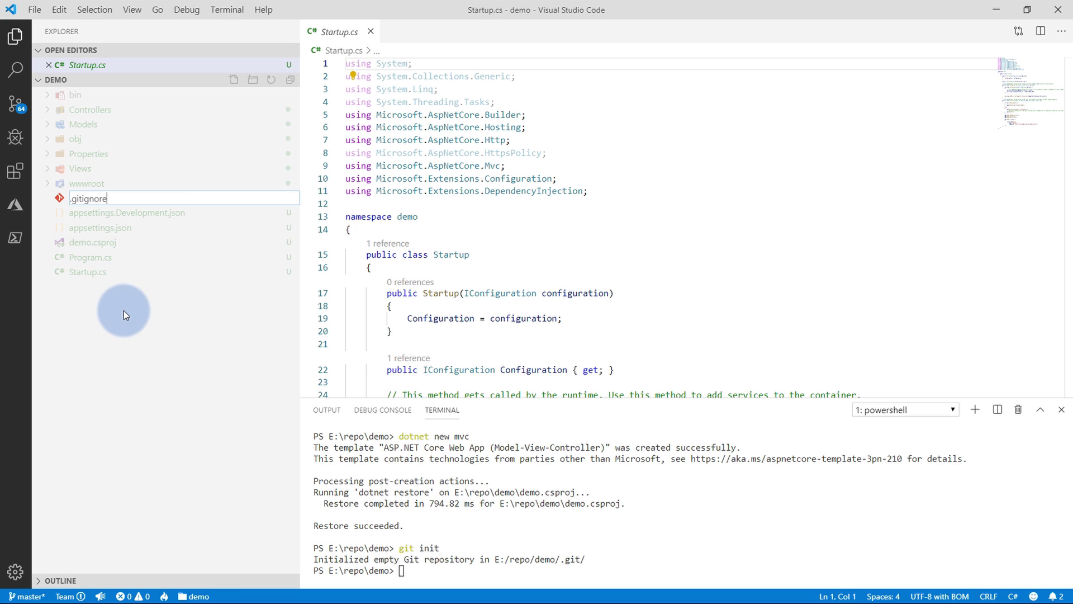
pyautogui.press('Return')
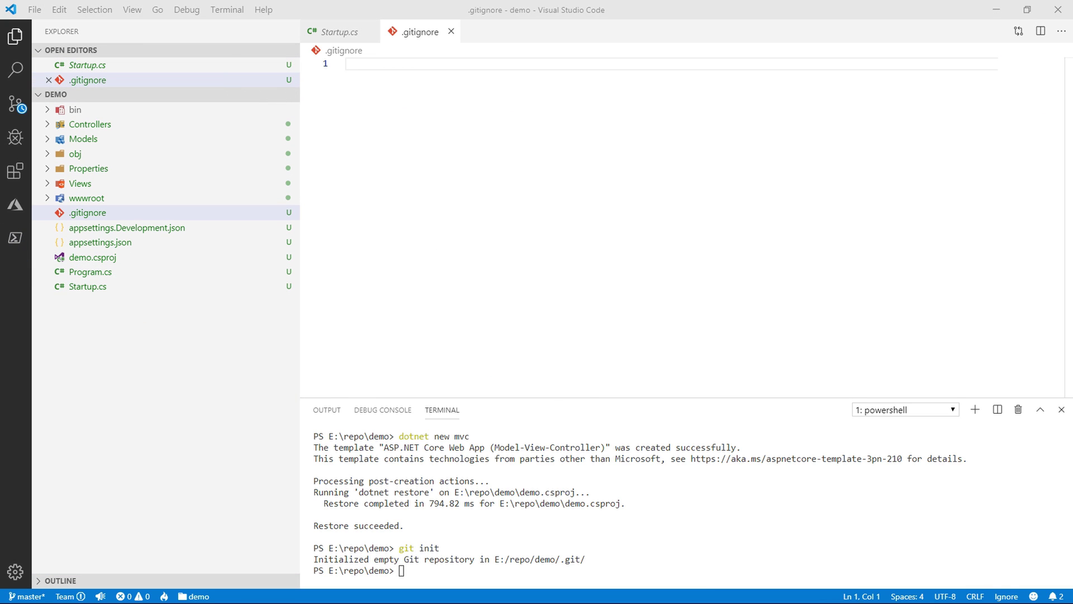
pyautogui.click(528, 264)
pyautogui.hotkey('ctrl', 'v')
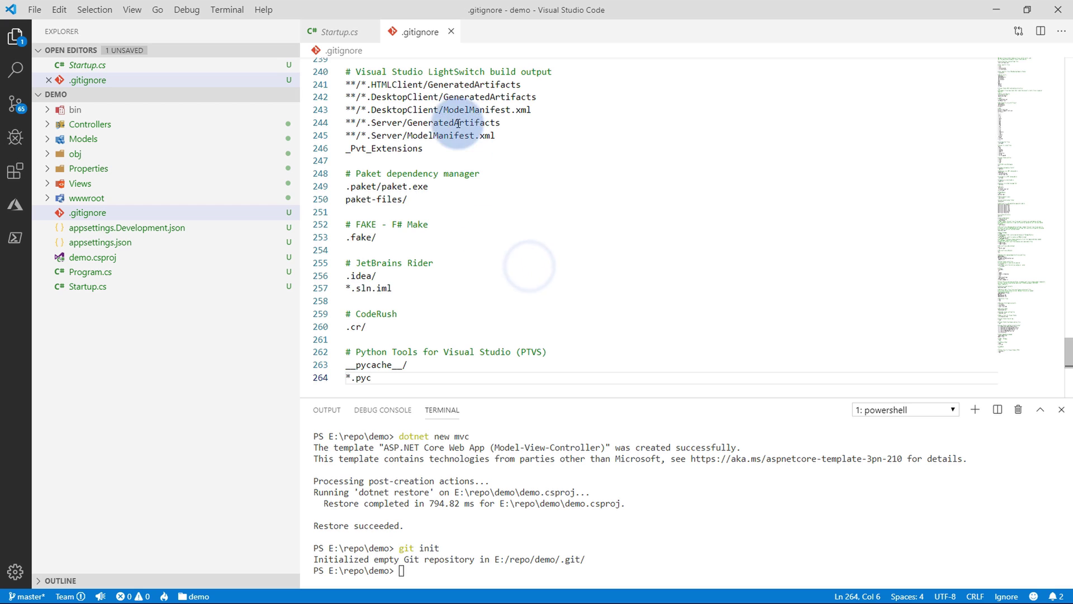
# Save and close .gitignore after checking its build results rules against the project's obj and bin folders.
pyautogui.scroll(5, 455, 296)
pyautogui.scroll(15, 455, 297)
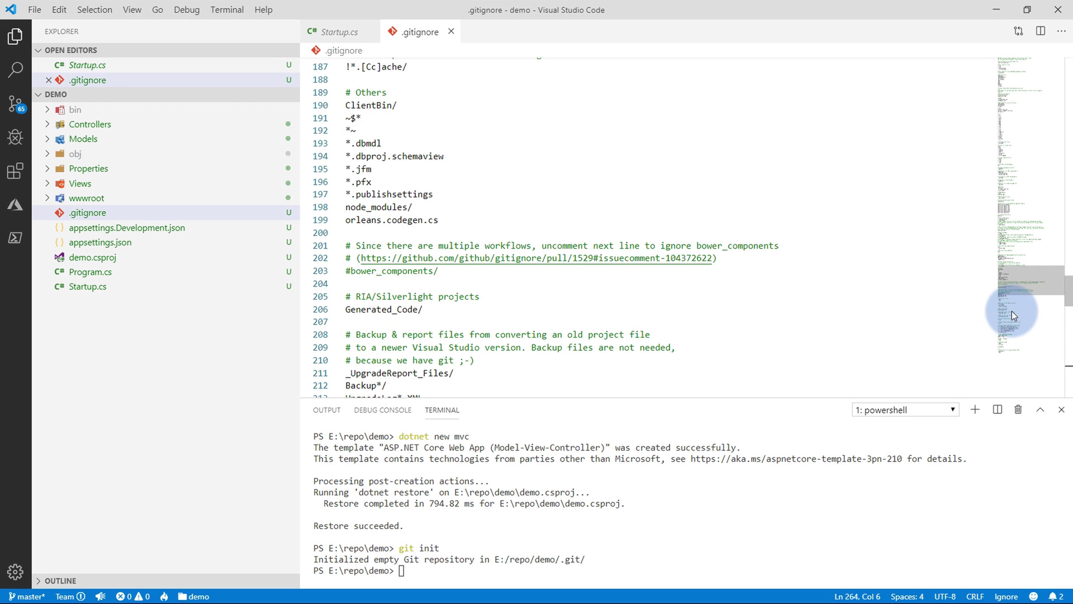
pyautogui.click(1041, 227)
pyautogui.click(1025, 62)
pyautogui.moveTo(365, 267); pyautogui.dragTo(408, 343)
pyautogui.scroll(-3, 408, 313)
pyautogui.click(407, 280)
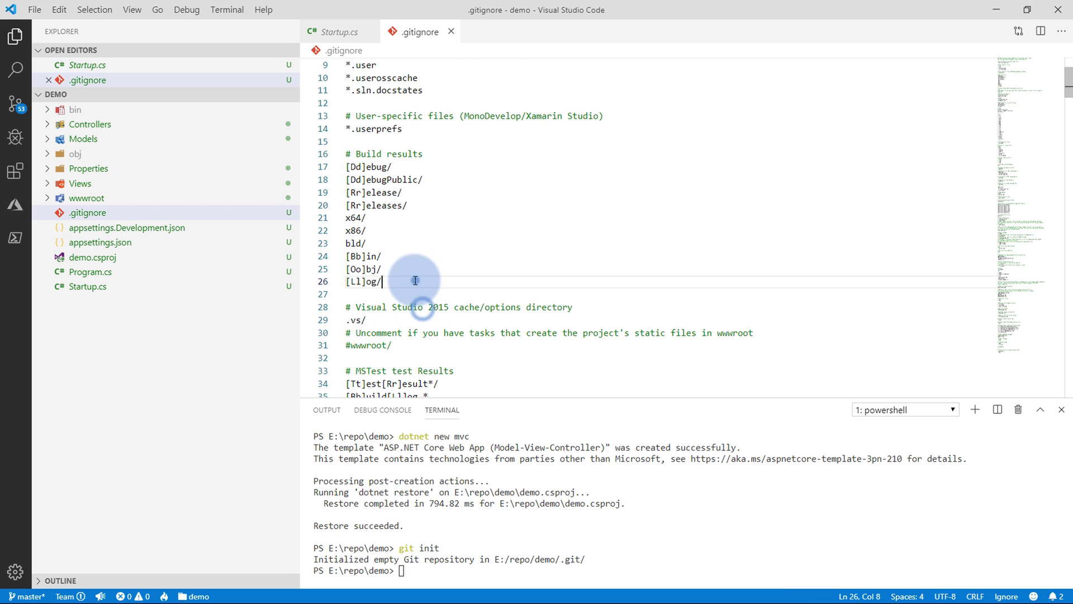
pyautogui.click(46, 154)
pyautogui.click(45, 152)
pyautogui.click(46, 109)
pyautogui.click(46, 109)
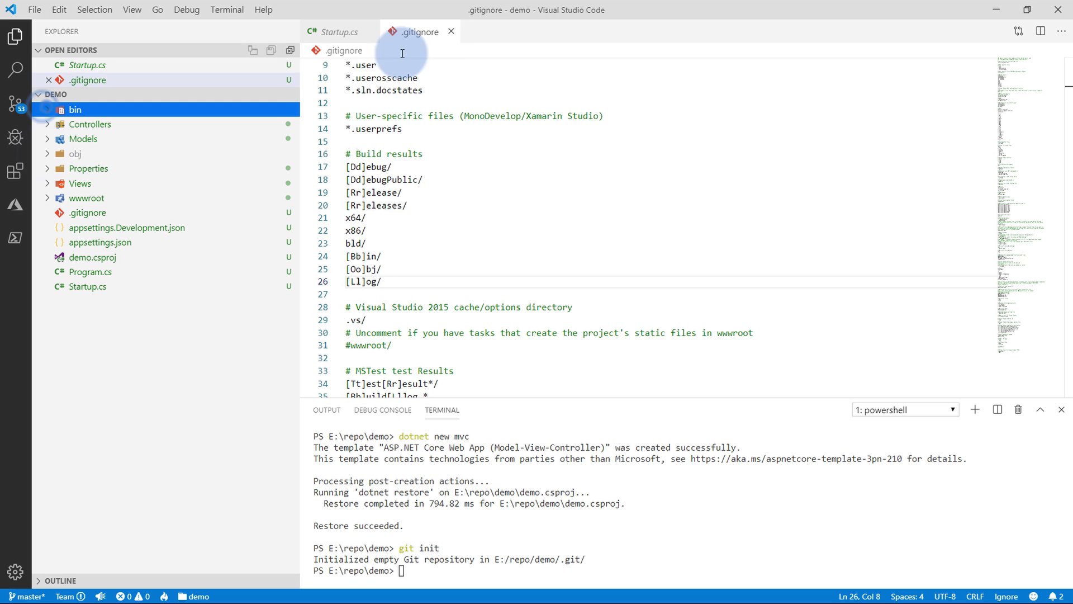
pyautogui.click(451, 32)
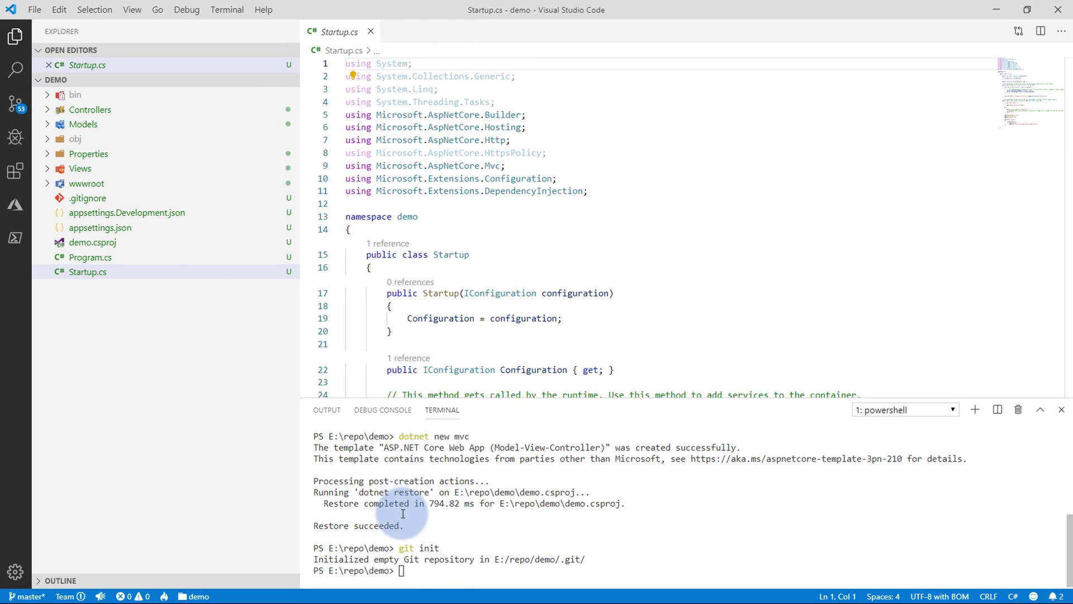
# Commit all project files to the master branch with the message "initial".
pyautogui.click(15, 103)
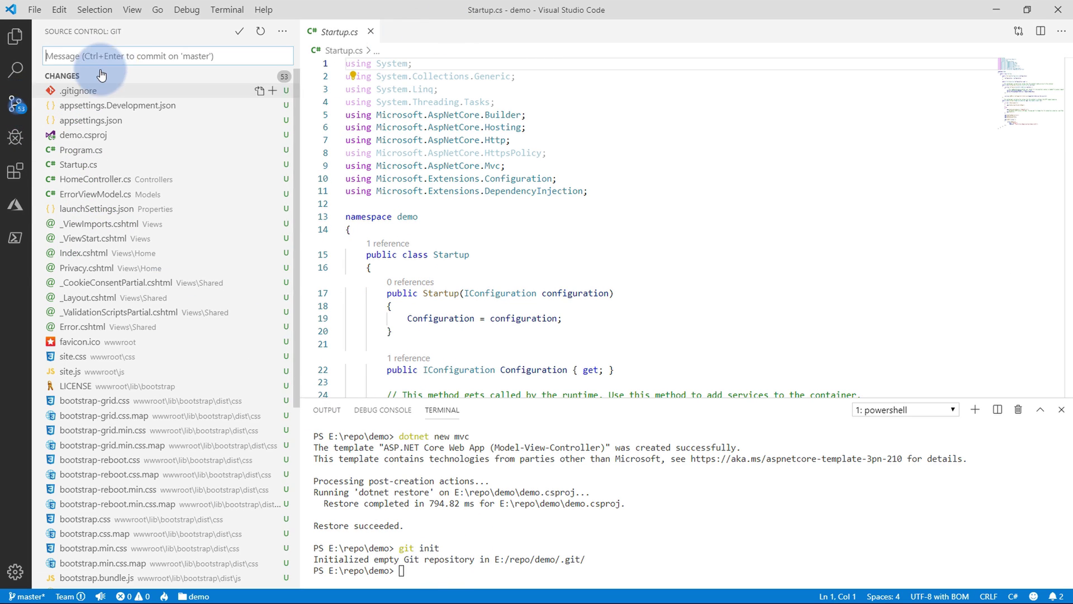
pyautogui.click(125, 56)
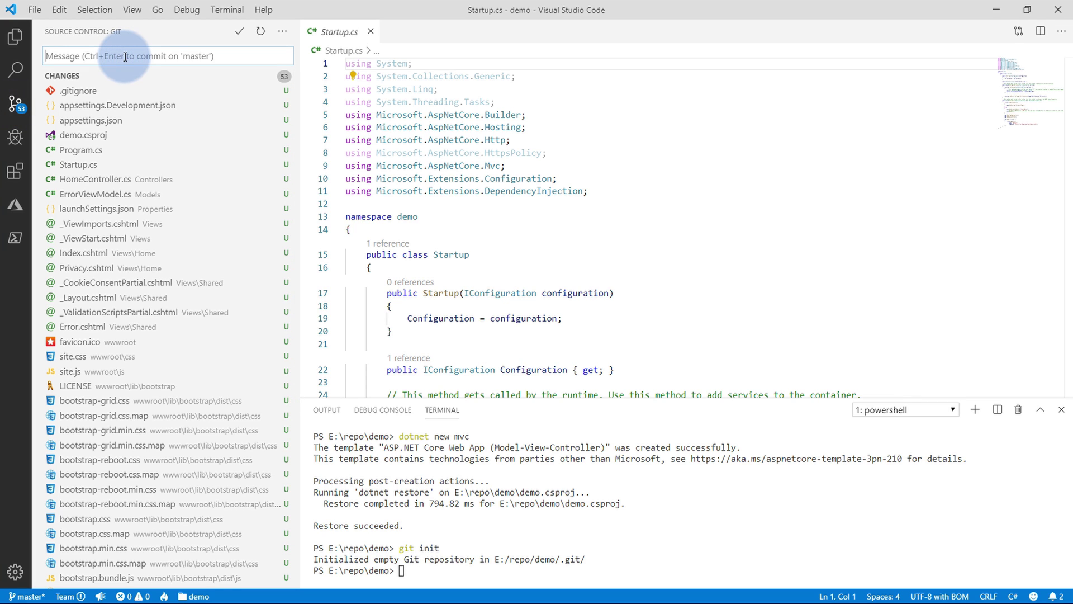
pyautogui.write('initial')
pyautogui.press('Return')
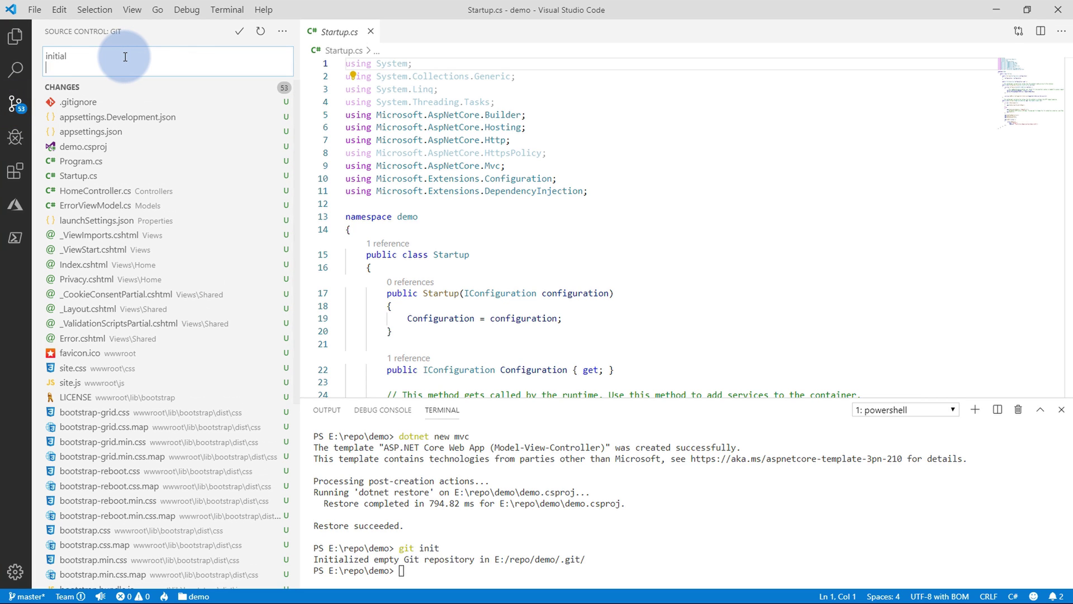
pyautogui.click(239, 31)
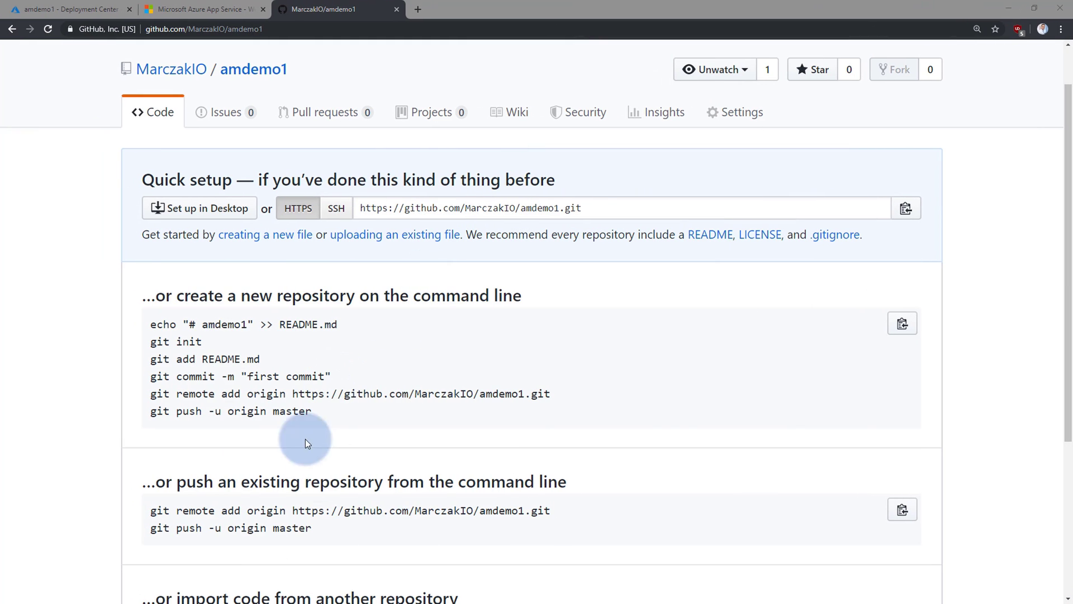
# Copy GitHub's commands for pushing an existing repository and run them in the Visual Studio Code terminal to add origin and push master.
pyautogui.moveTo(365, 527); pyautogui.dragTo(222, 511)
pyautogui.moveTo(154, 482); pyautogui.dragTo(391, 482)
pyautogui.moveTo(338, 528); pyautogui.dragTo(151, 505)
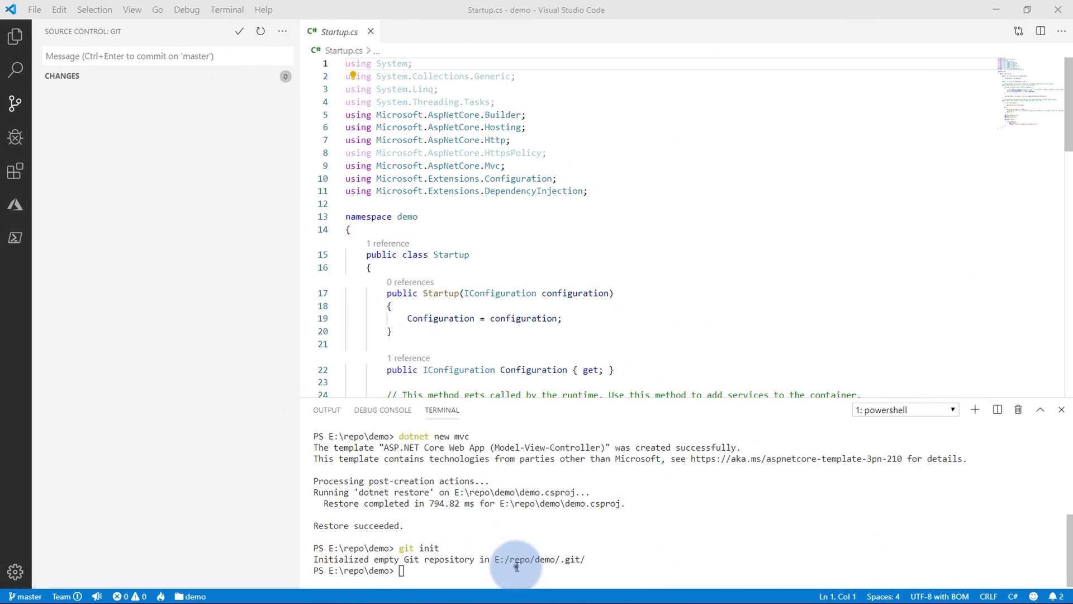
pyautogui.write('git remote add origin https://github.com/MarczakIO/amdemo1.git git push -u origin master')
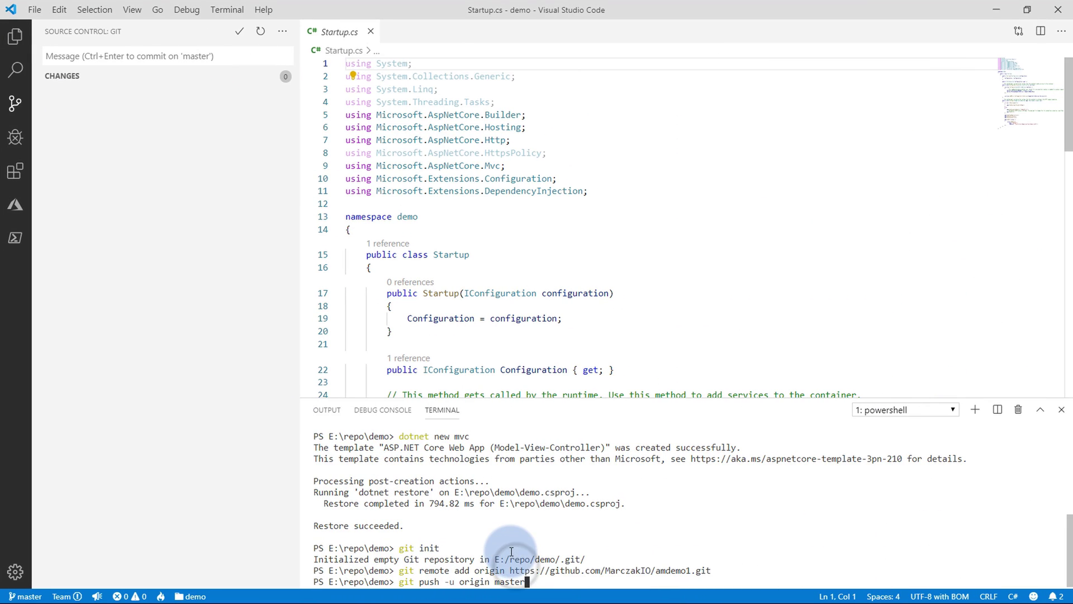
pyautogui.press('Return')
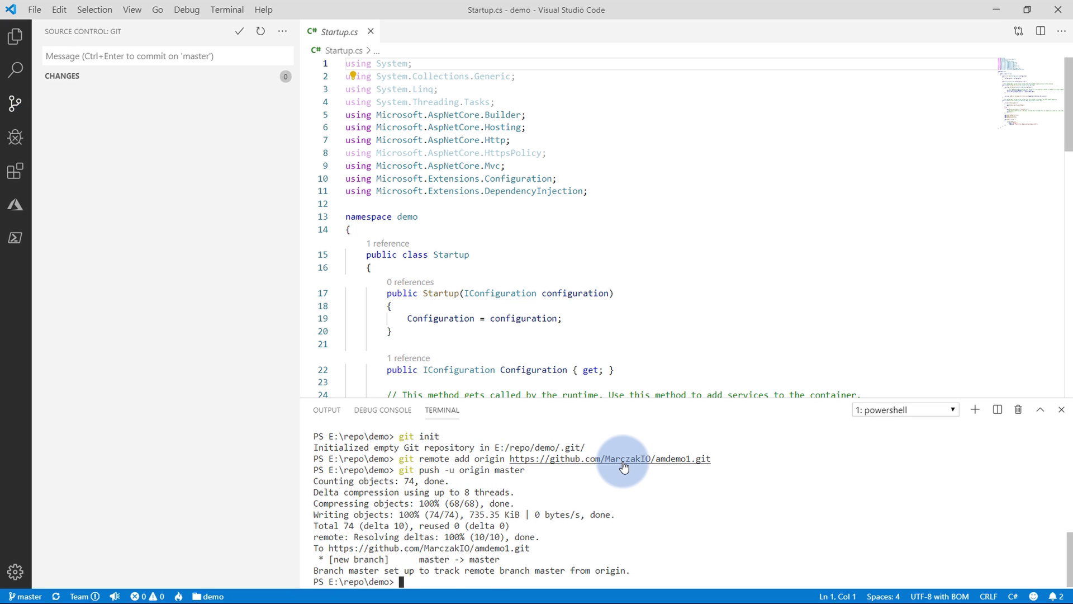
# Switch to the browser, reload the amdemo1 GitHub repository page and check the pushed files.
pyautogui.hotkey('alt', 'Tab')
pyautogui.click(48, 29)
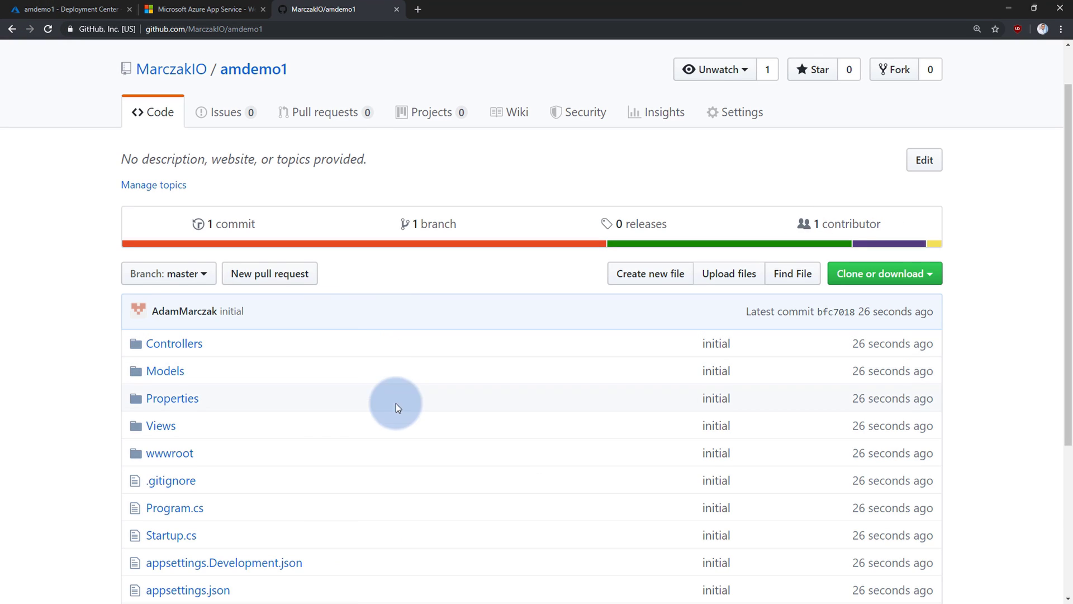
pyautogui.scroll(-4, 400, 399)
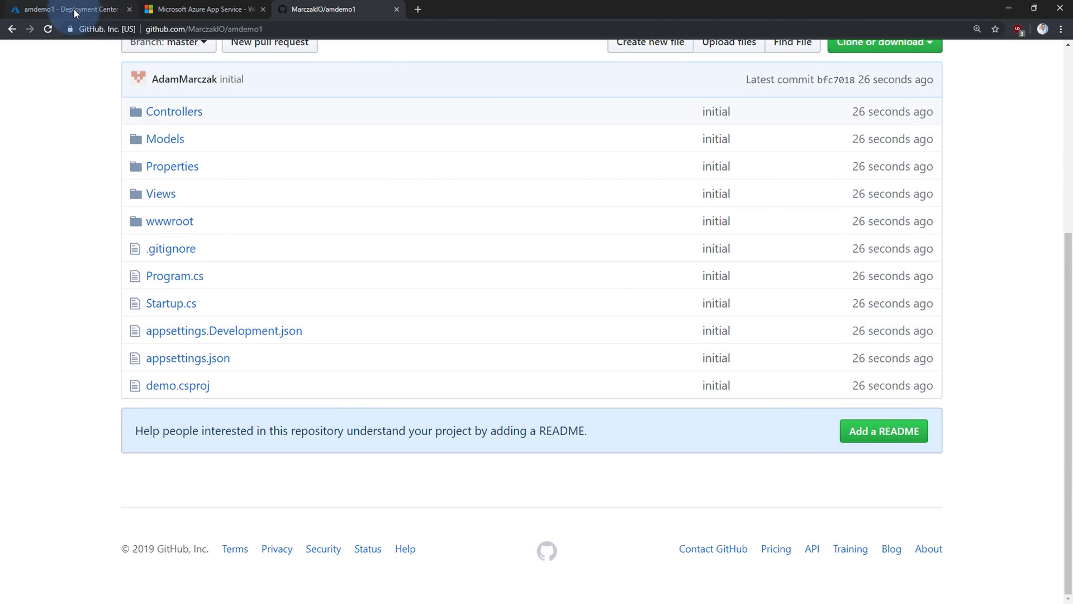
# Switch to the Azure portal and choose External source control with the App Service build service for amdemo1's deployment.
pyautogui.click(75, 13)
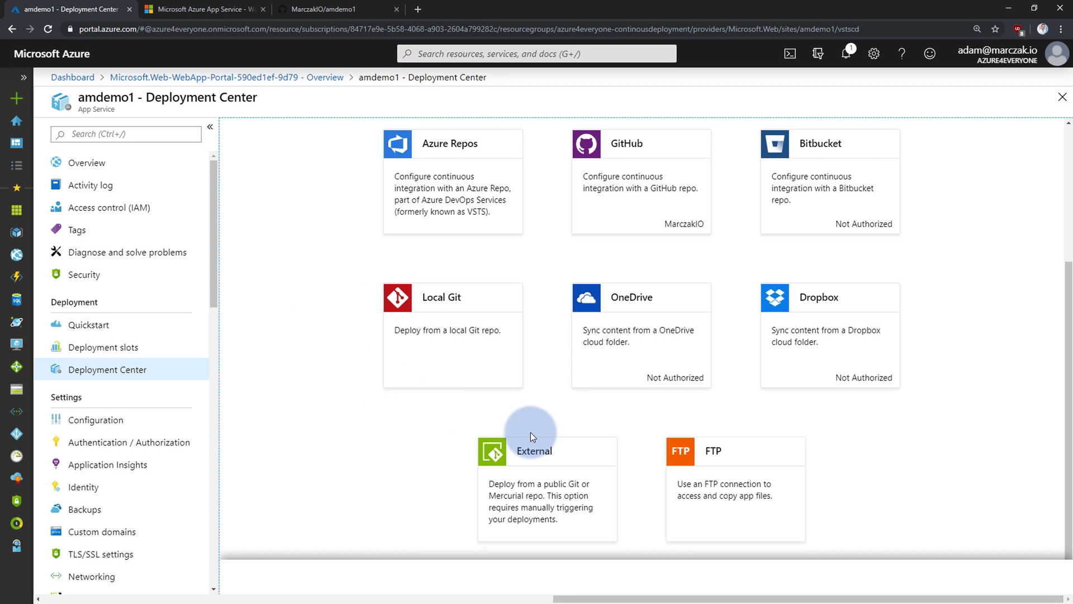
pyautogui.click(547, 478)
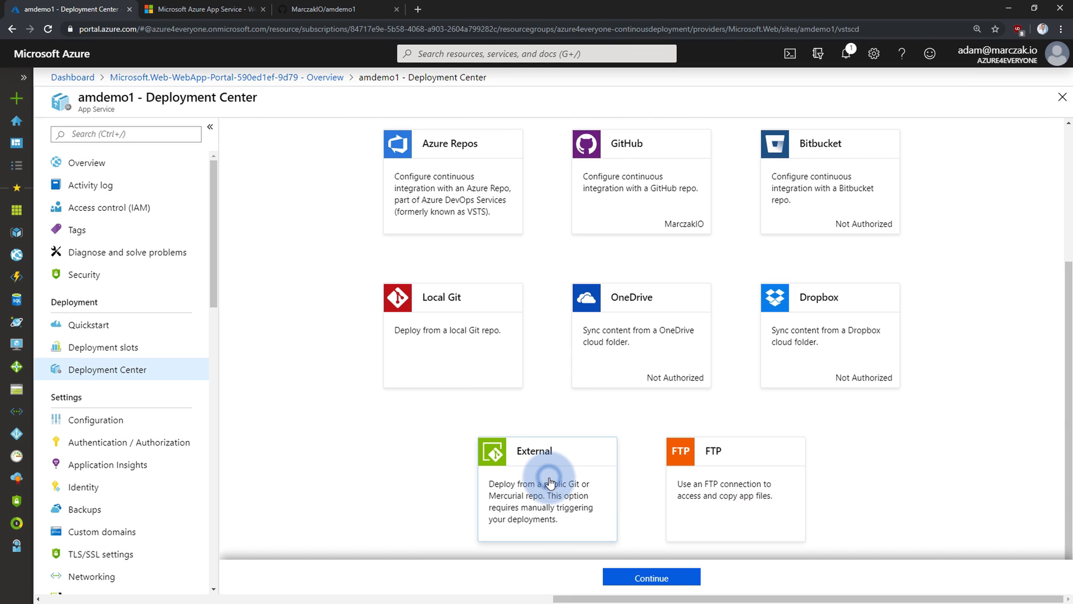
pyautogui.click(649, 577)
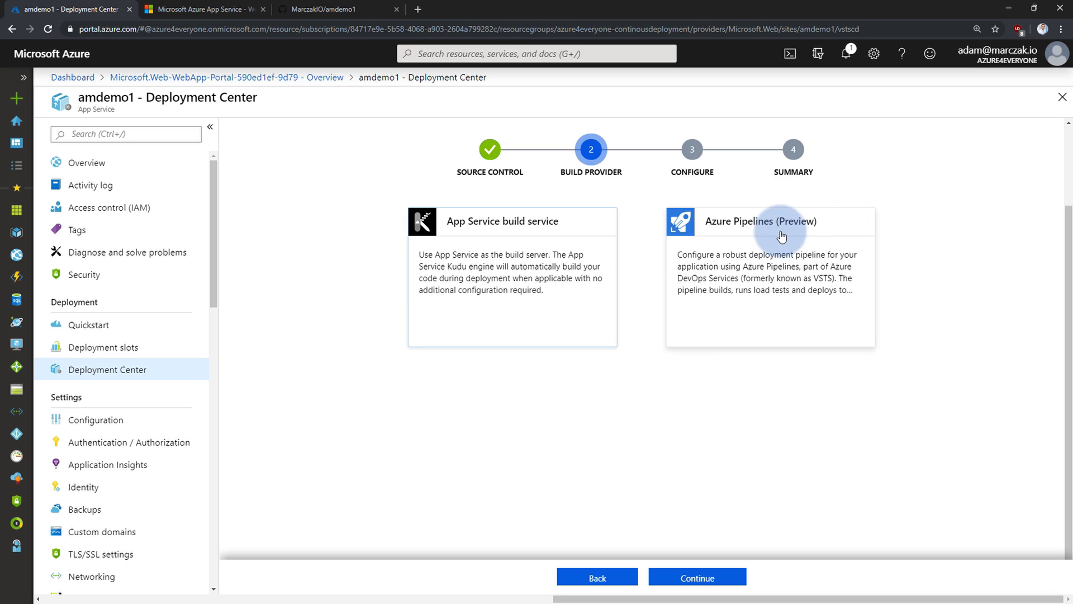
pyautogui.click(536, 268)
pyautogui.click(696, 577)
# Copy the amdemo1 repository's HTTPS clone URL from GitHub and paste it as the repository in the Azure deployment configuration.
pyautogui.click(427, 234)
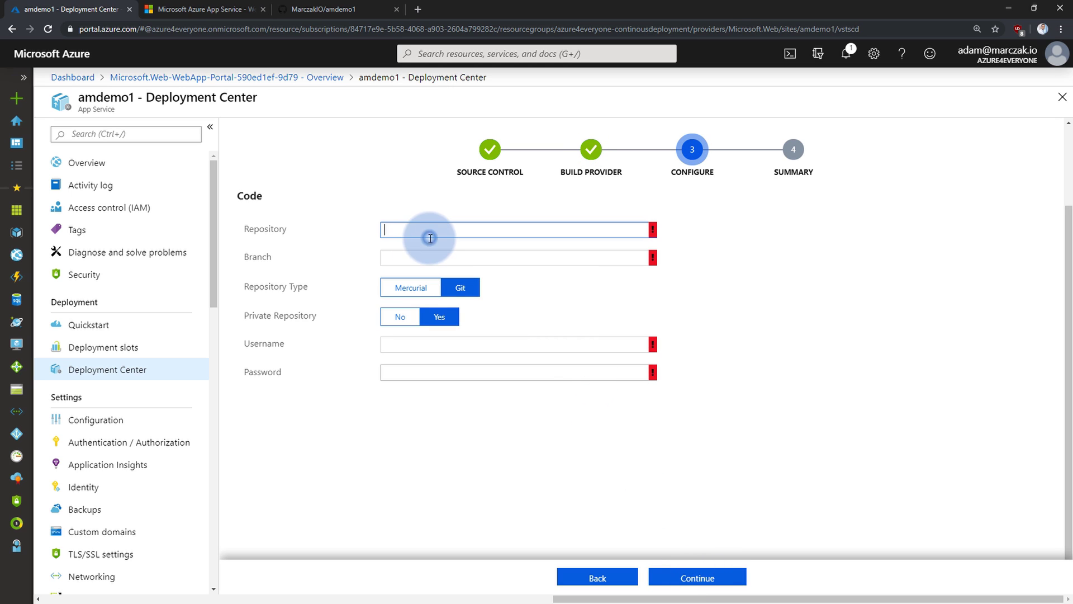
pyautogui.click(338, 12)
pyautogui.scroll(3, 533, 324)
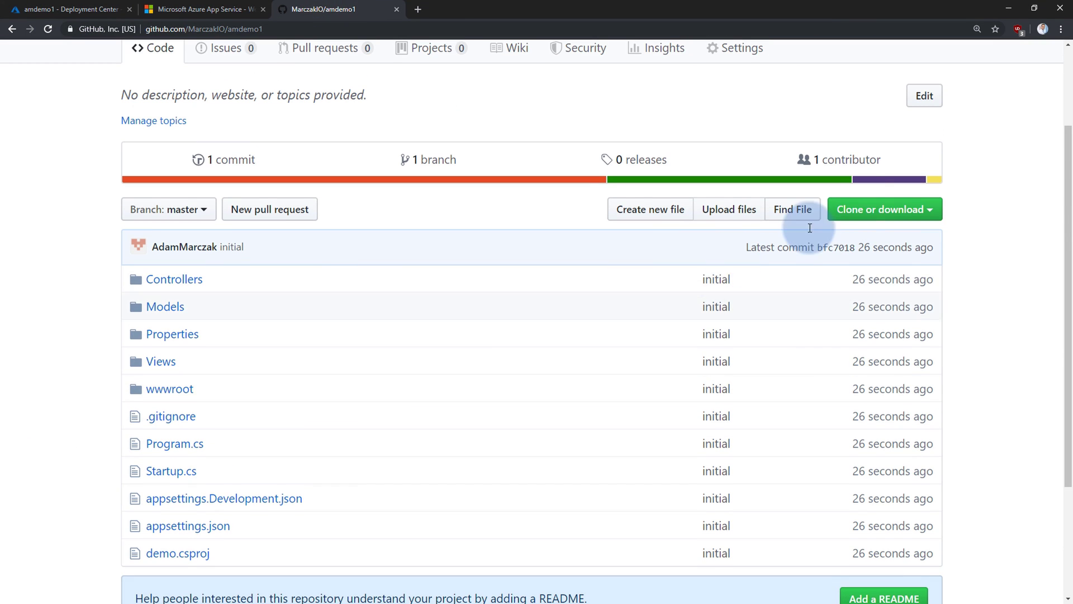
pyautogui.click(875, 209)
pyautogui.click(848, 297)
pyautogui.hotkey('ctrl', 'c')
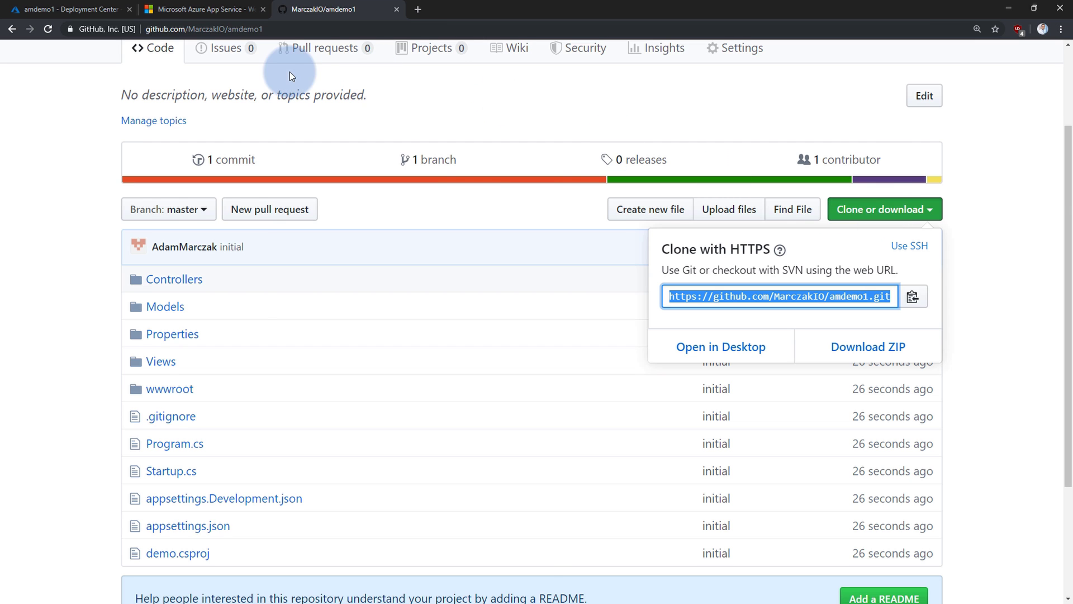
pyautogui.click(70, 9)
pyautogui.click(439, 230)
pyautogui.hotkey('ctrl', 'v')
# Set the branch to master and Private Repository to No, and finish the deployment setup.
pyautogui.click(473, 258)
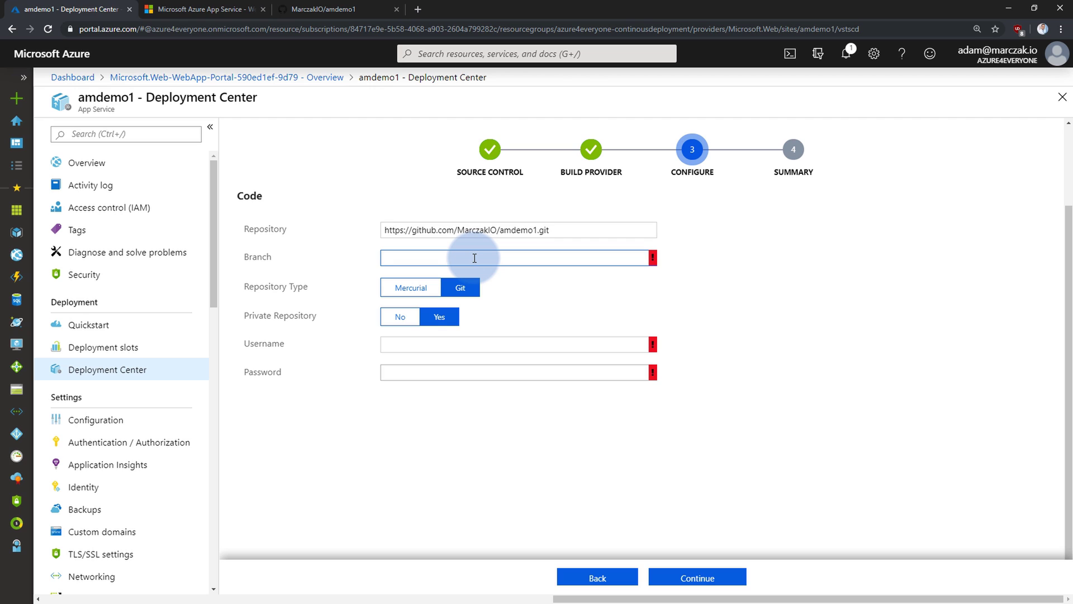
pyautogui.click(596, 287)
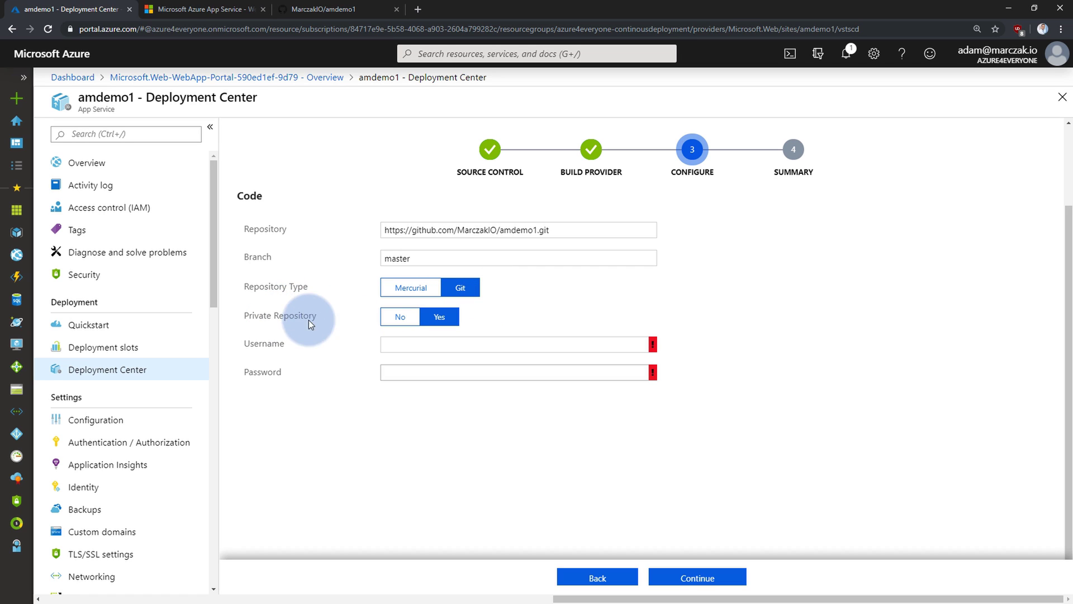
pyautogui.click(400, 317)
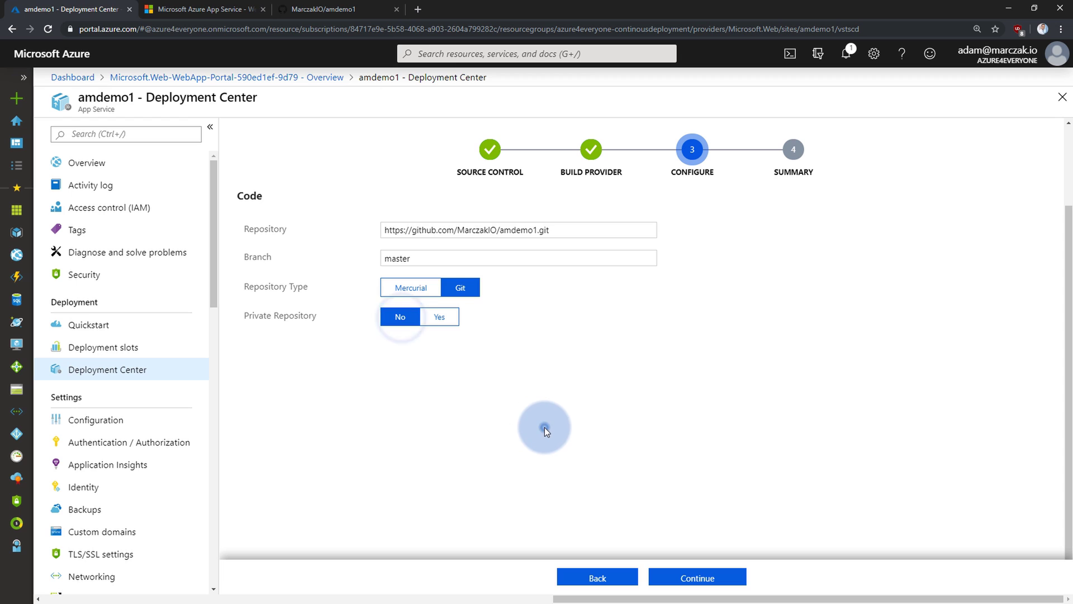
pyautogui.click(706, 577)
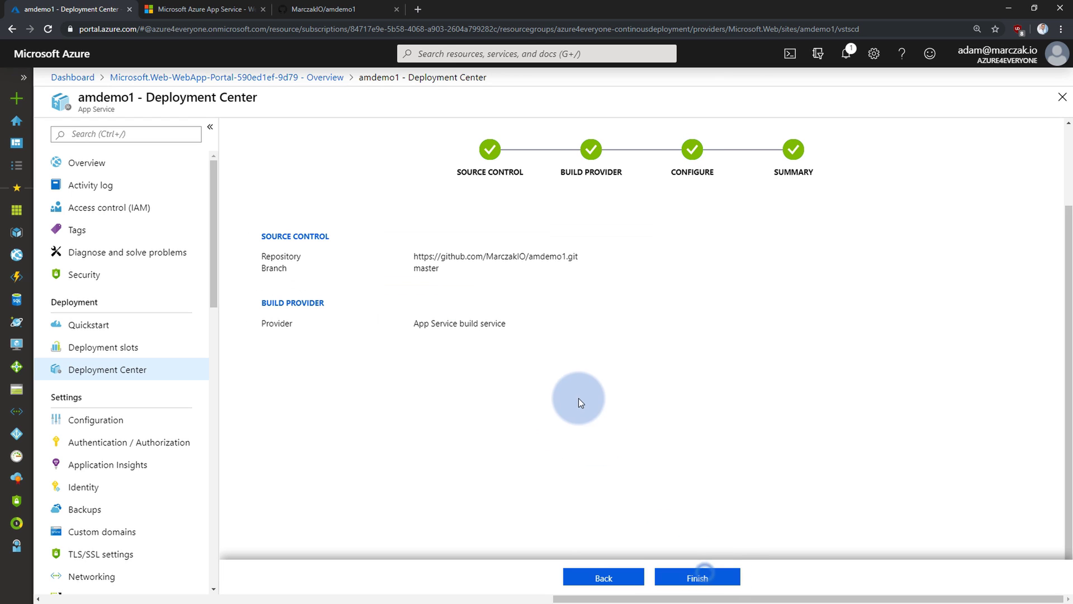
pyautogui.click(698, 579)
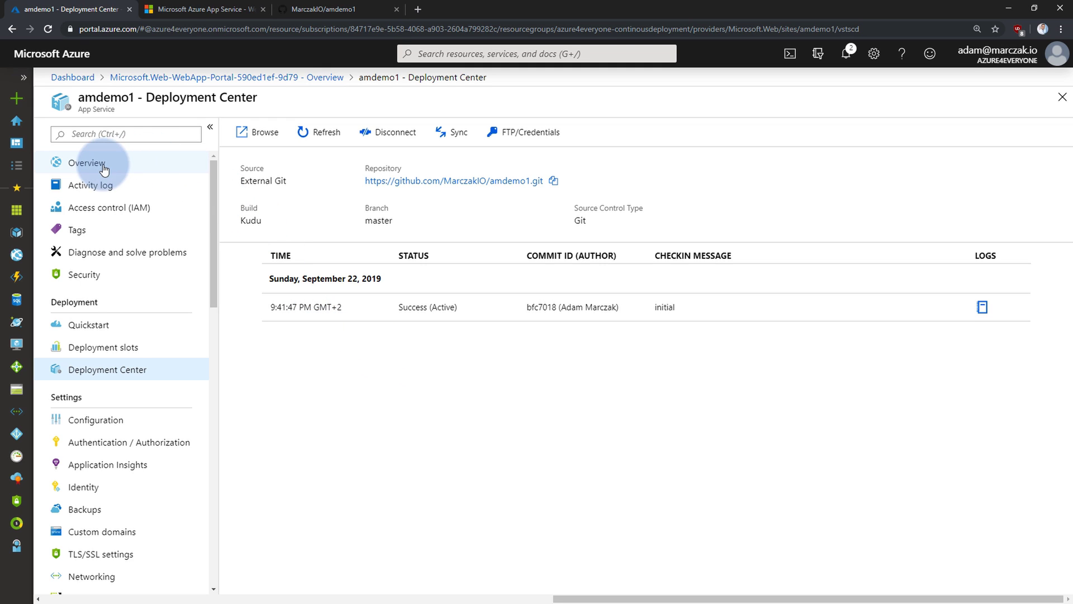
# Browse to the deployed amdemo1 web app and check the heading on its home page.
pyautogui.click(263, 136)
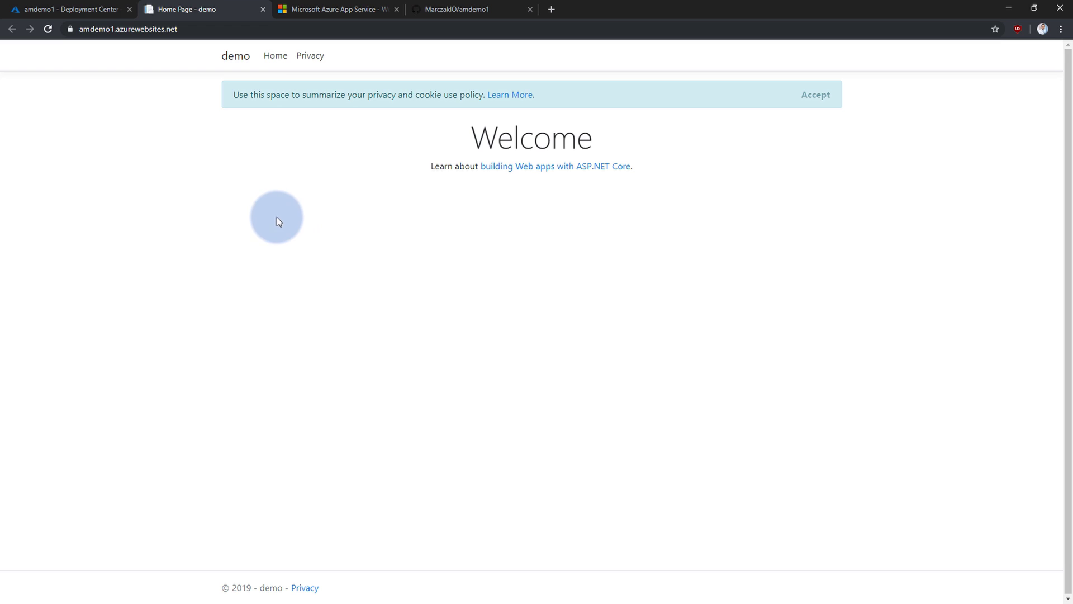
pyautogui.moveTo(471, 137); pyautogui.dragTo(592, 137)
pyautogui.click(471, 137)
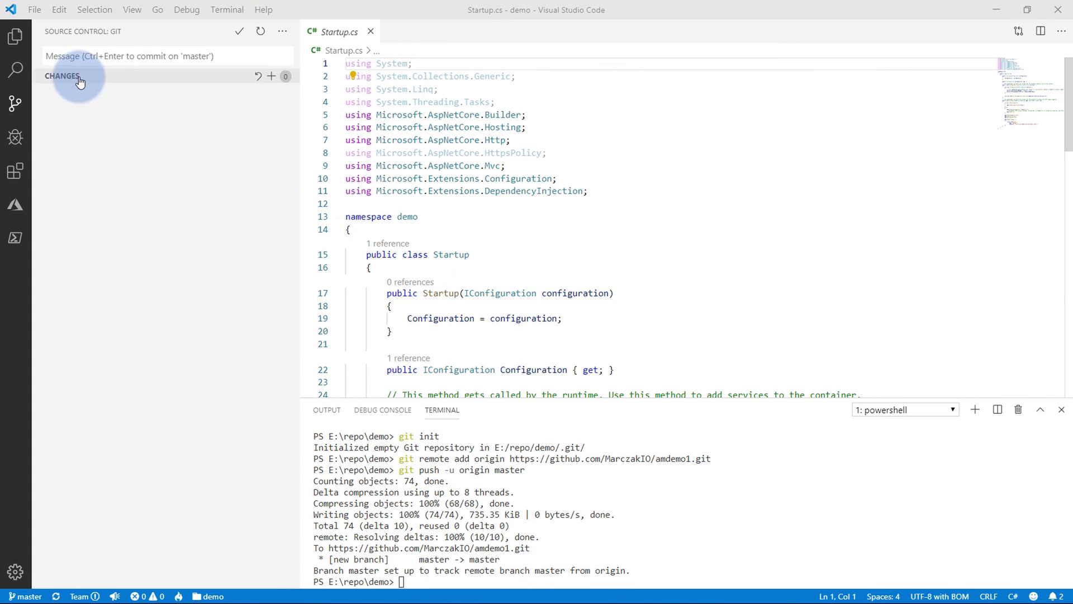
# Switch to Visual Studio Code, change the heading in Views/Home/Index.cshtml to "Welcome from DevOps!" and save the file.
pyautogui.click(15, 36)
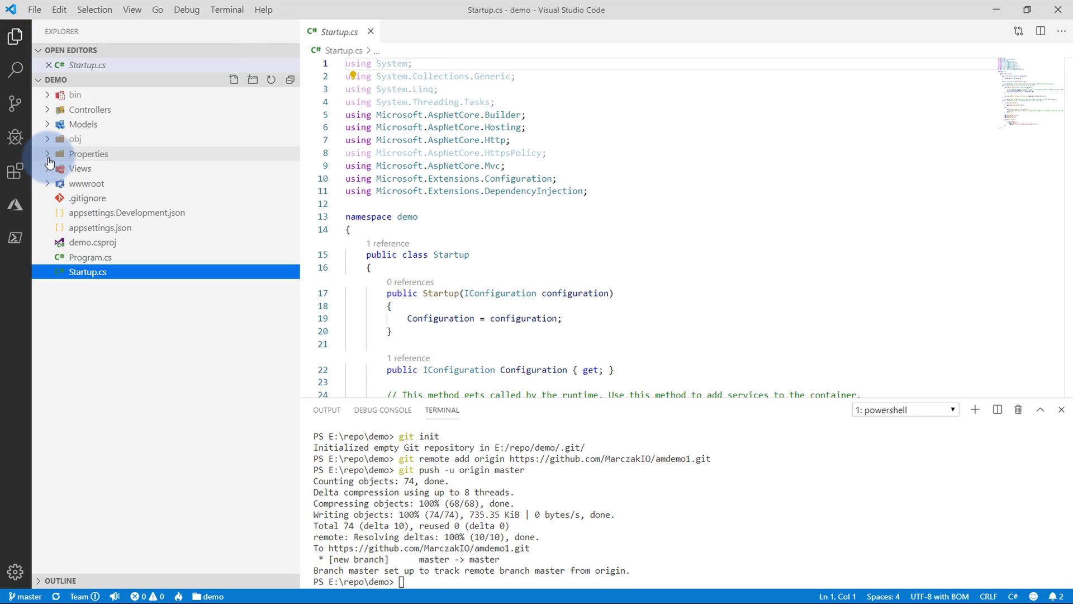
pyautogui.click(51, 168)
pyautogui.click(81, 184)
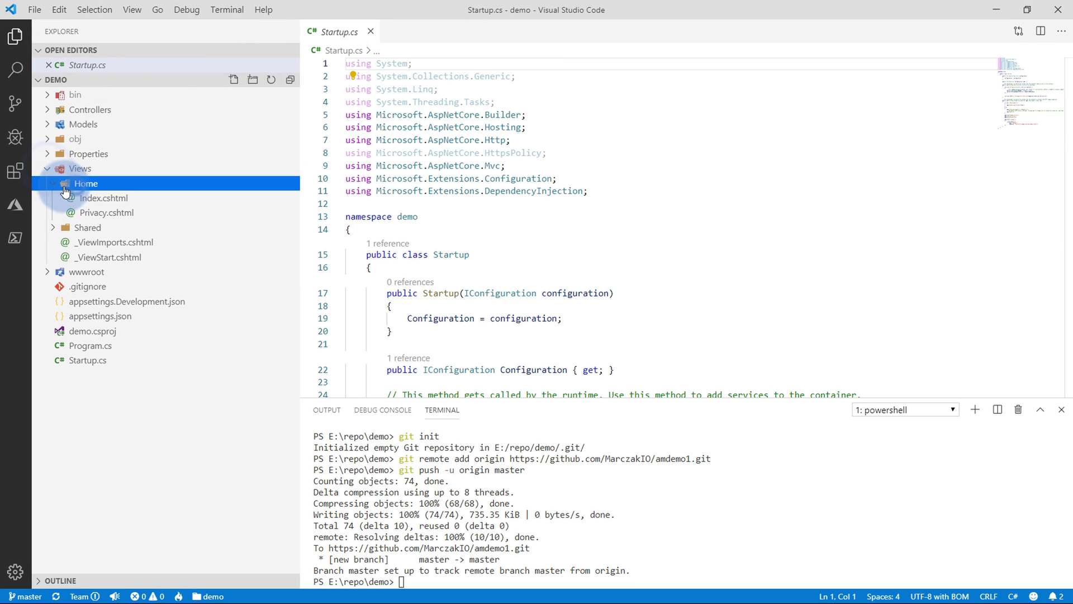
pyautogui.click(123, 201)
pyautogui.click(517, 128)
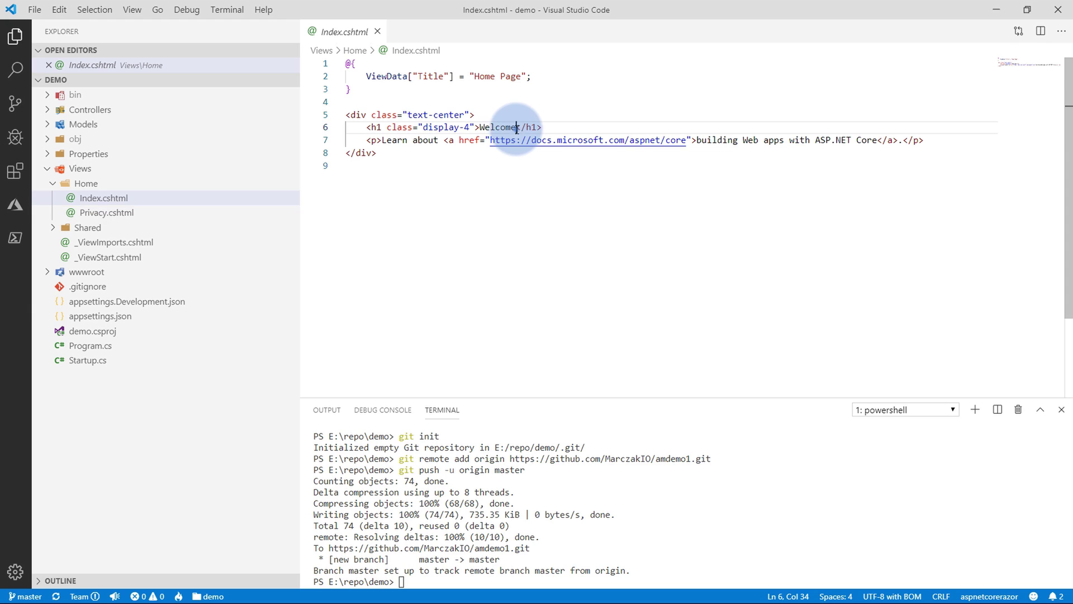
pyautogui.write('from De')
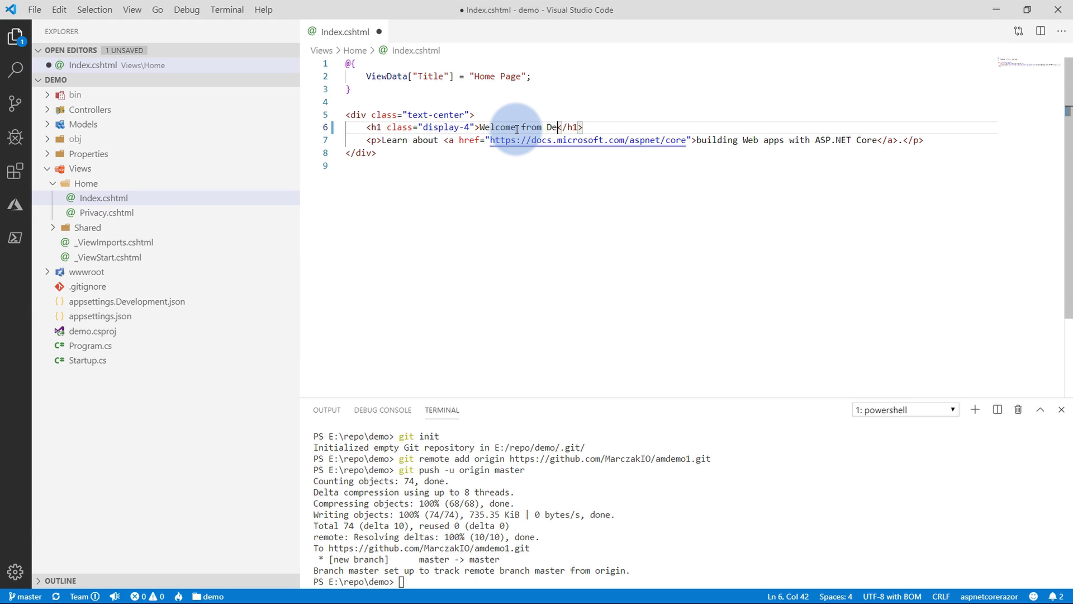
pyautogui.write('vOps!')
pyautogui.click(487, 167)
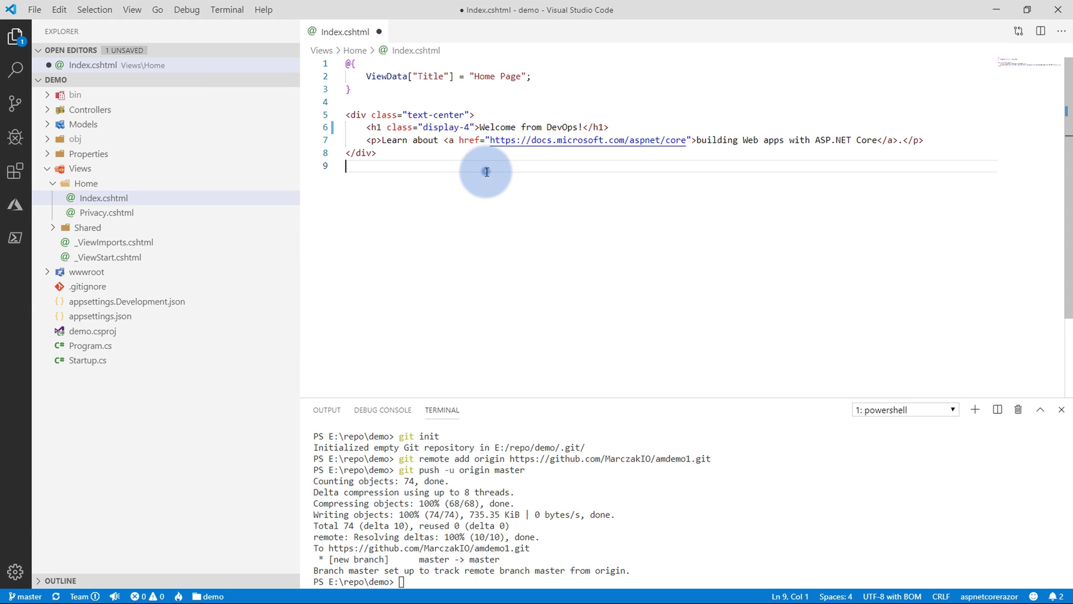
pyautogui.hotkey('ctrl', 's')
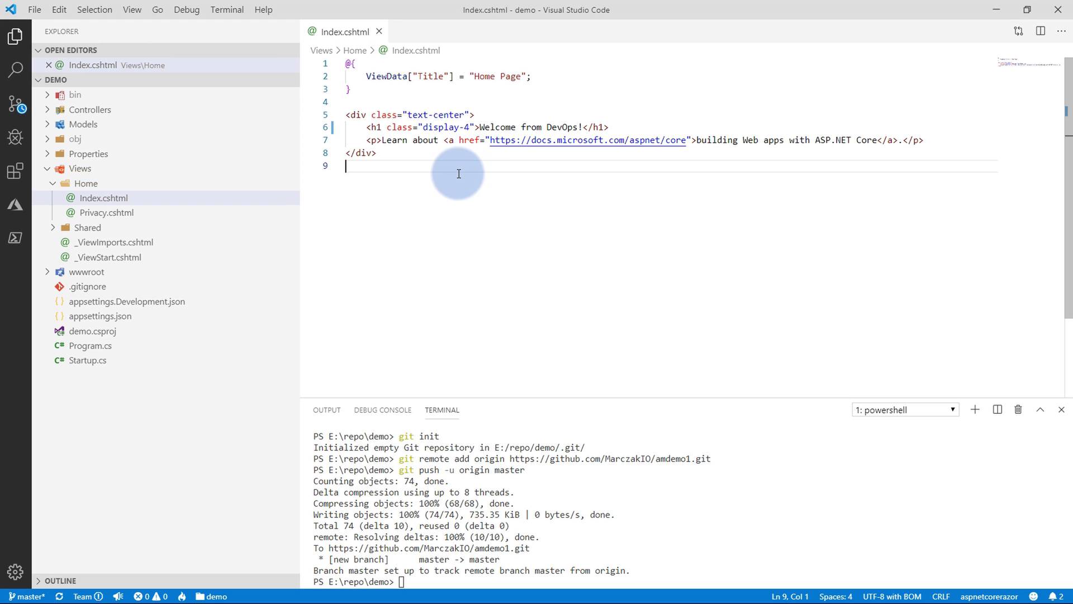
# Commit the Index.cshtml change to master with the message "new message".
pyautogui.click(15, 104)
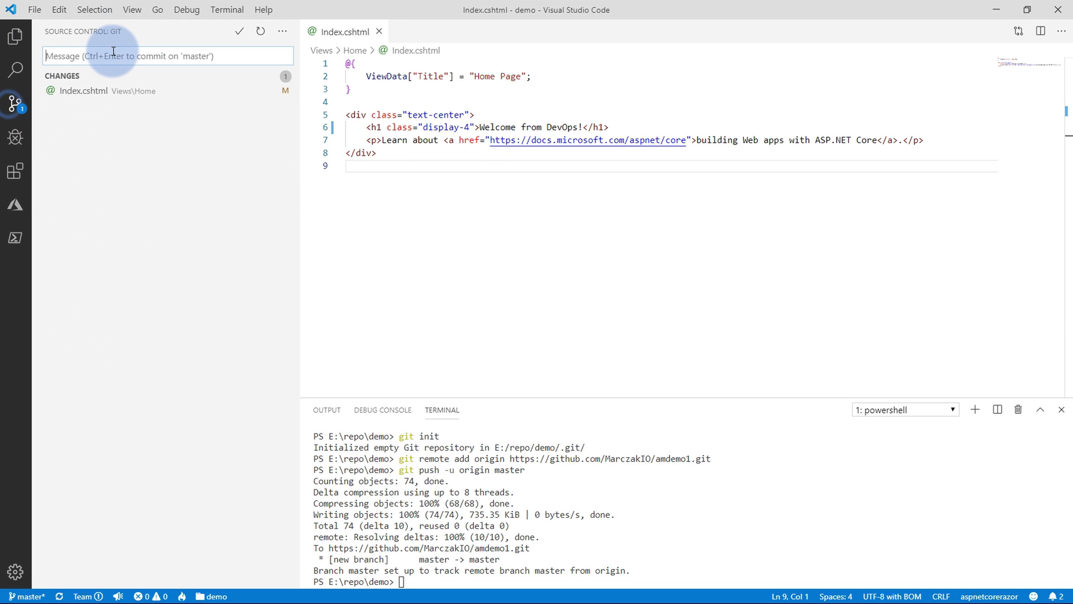
pyautogui.write('new message')
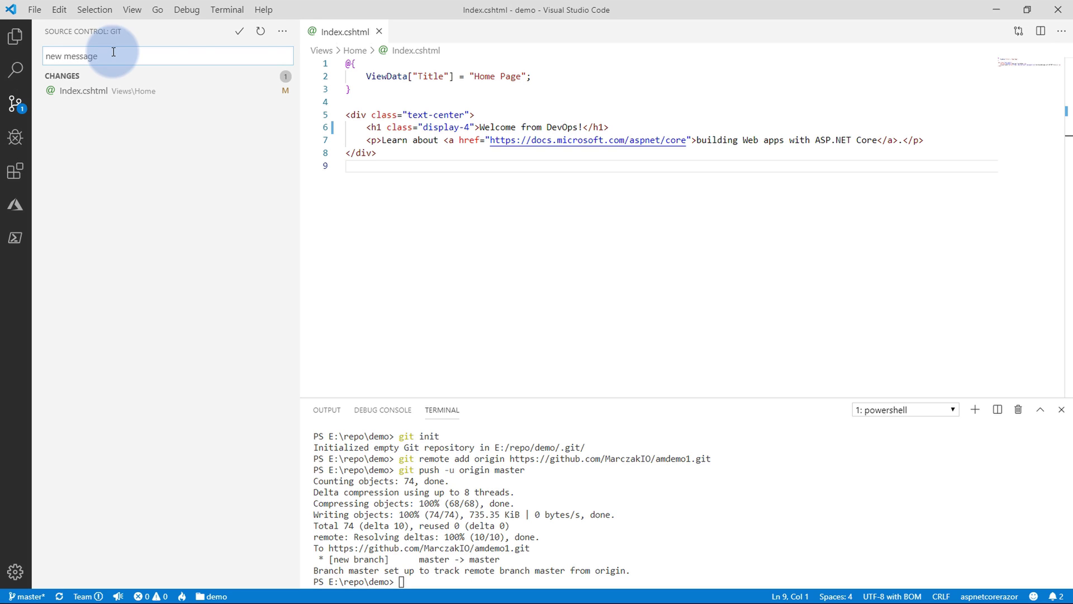
pyautogui.click(240, 31)
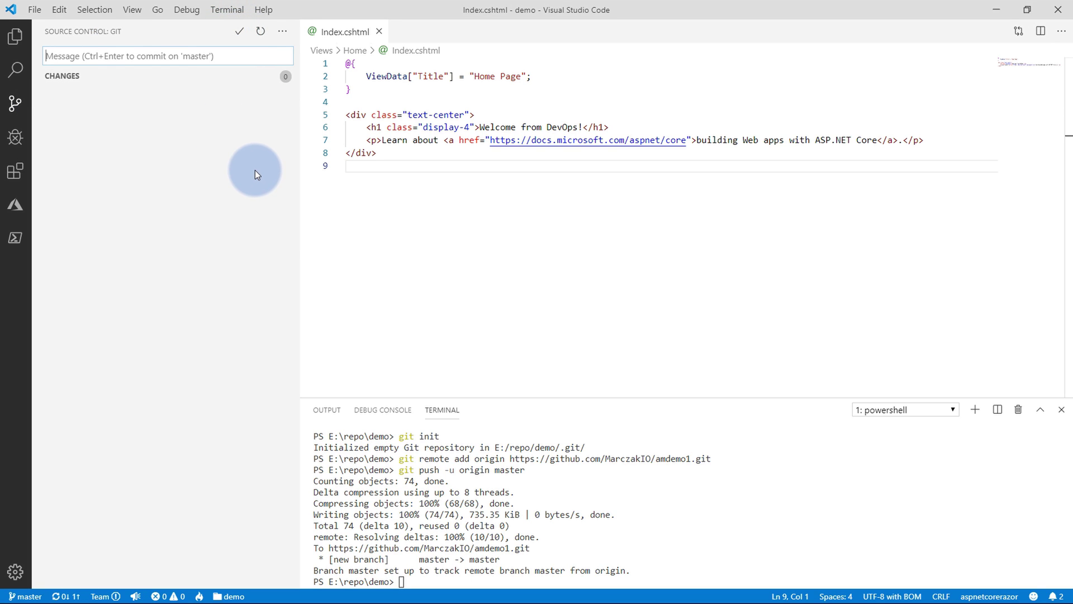
# Push the committed Index.cshtml change to the GitHub repository.
pyautogui.click(283, 33)
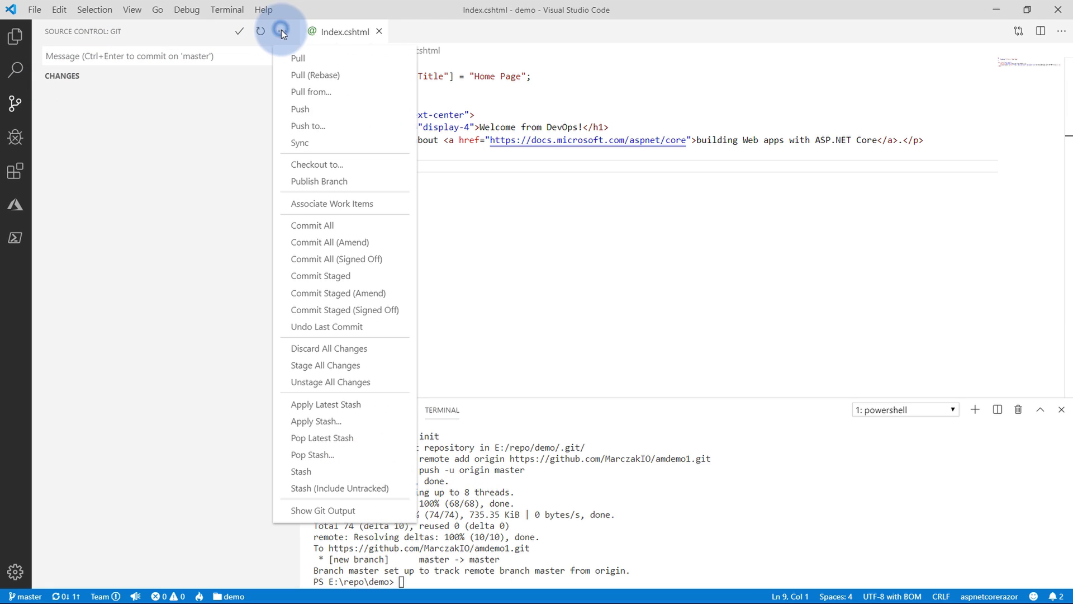
pyautogui.click(323, 112)
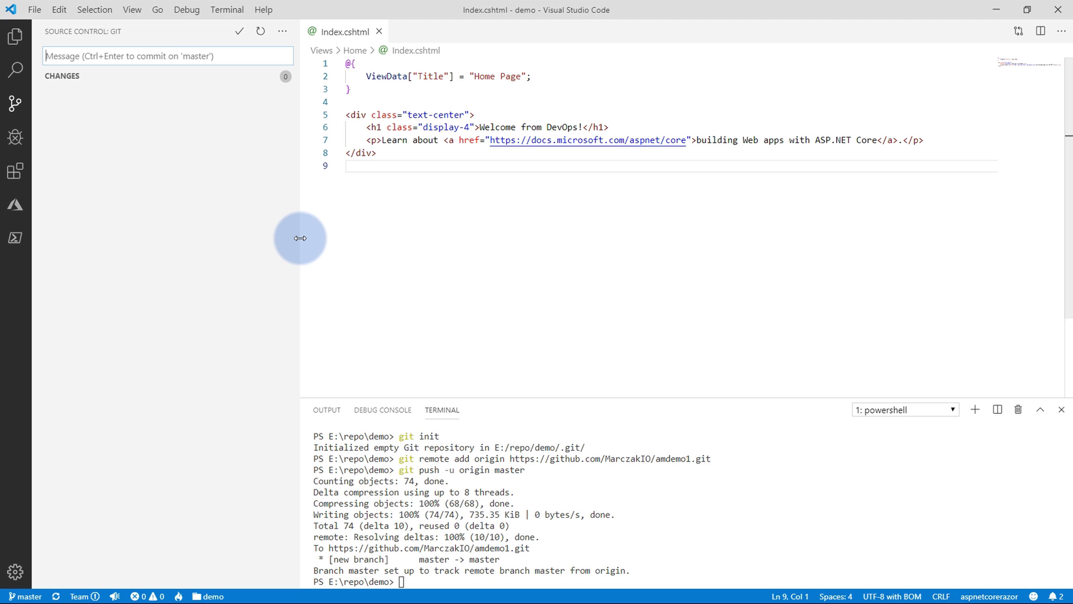
# Switch to the browser and sync the amdemo1 web app with its external Git repository in Deployment Center, confirming the sync.
pyautogui.hotkey('alt', 'Tab')
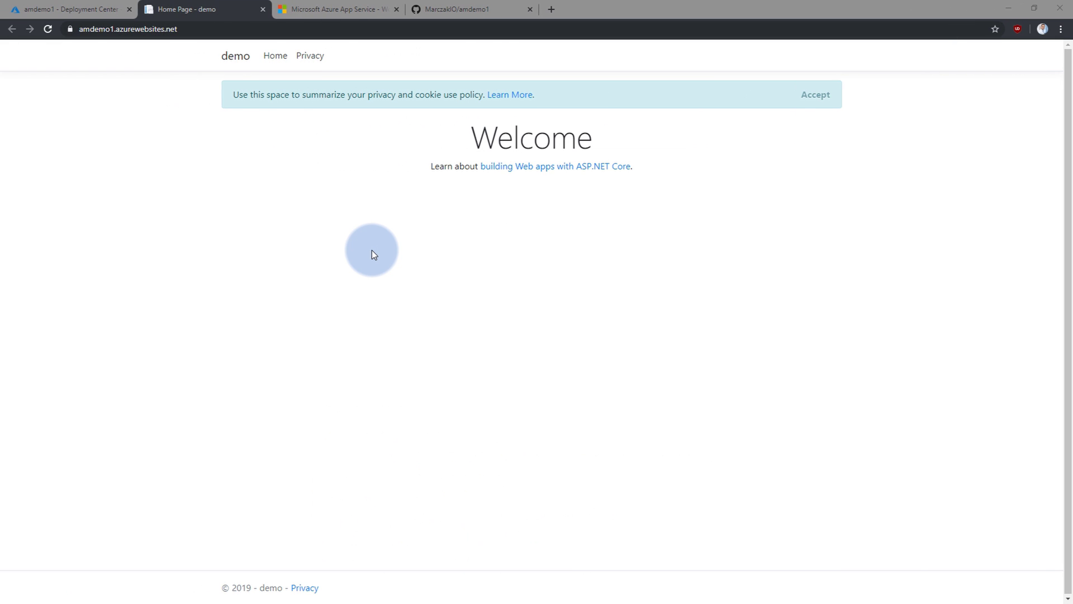
pyautogui.click(74, 8)
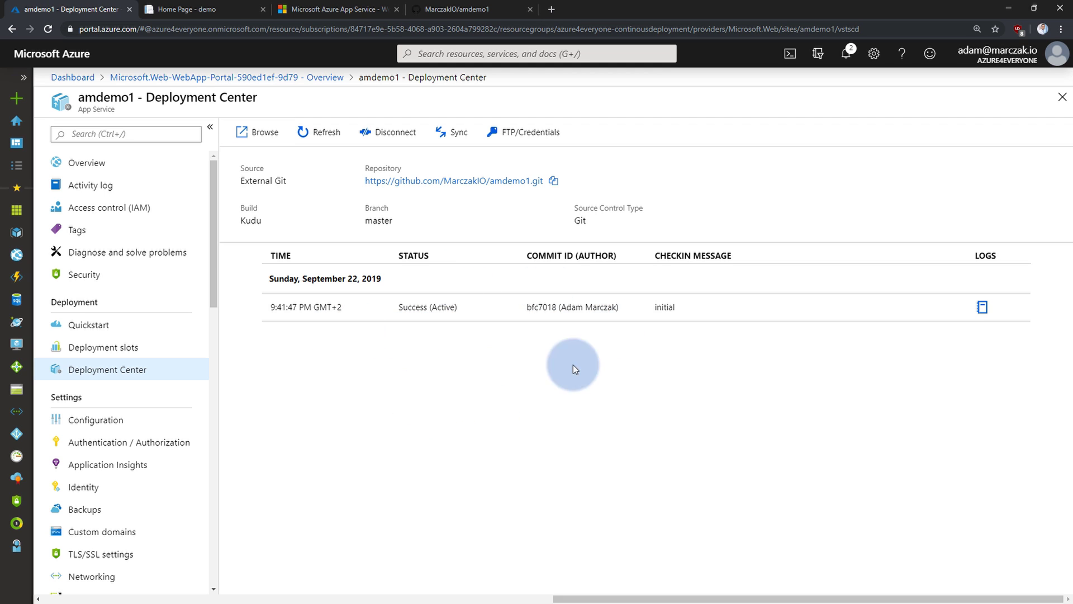
pyautogui.doubleClick(666, 307)
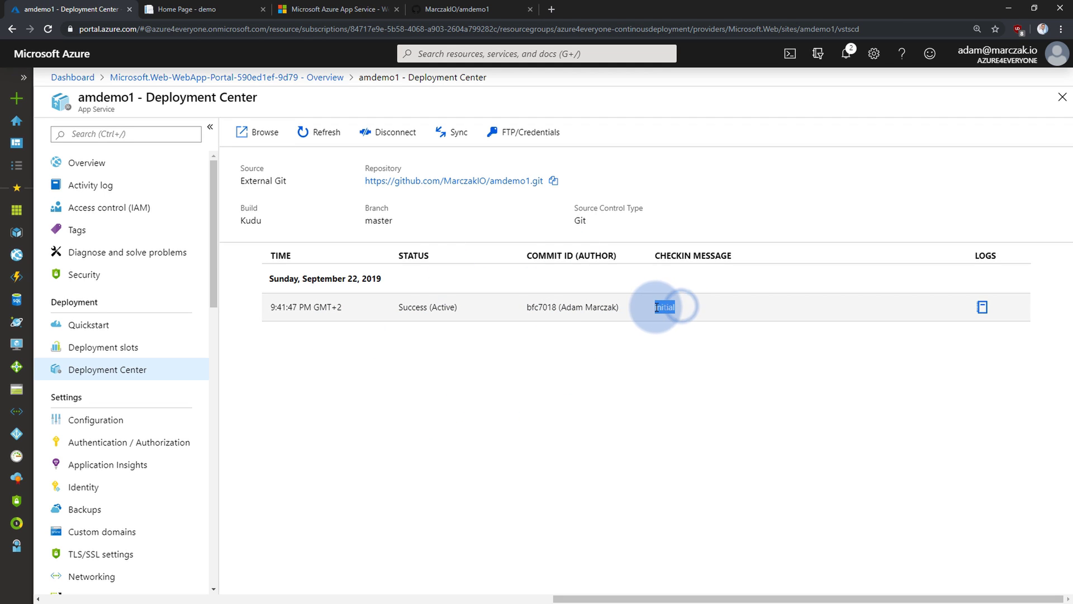
pyautogui.click(667, 353)
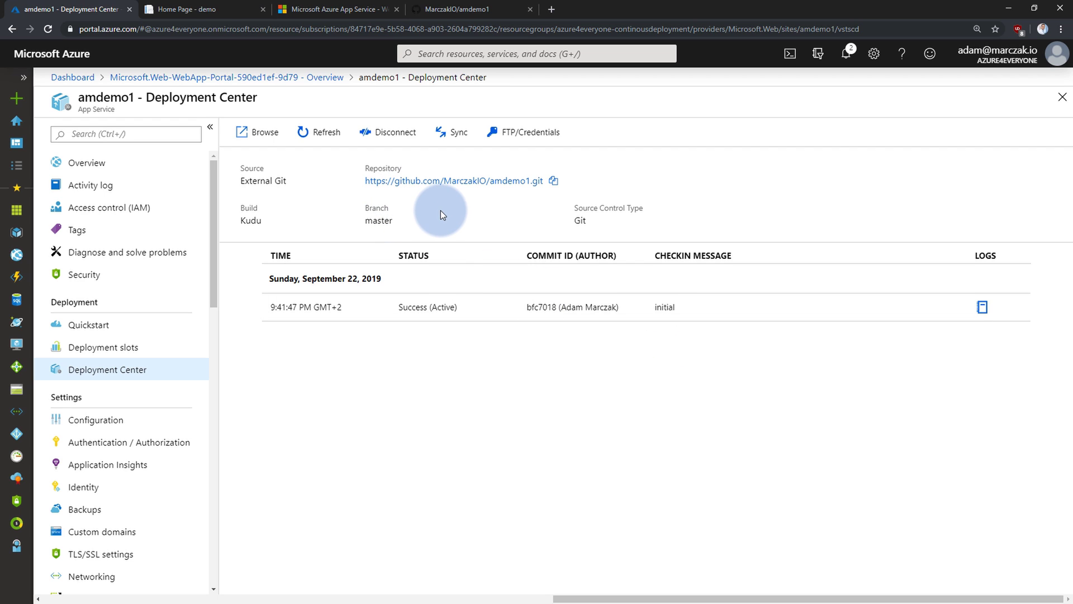
pyautogui.click(455, 134)
pyautogui.click(523, 302)
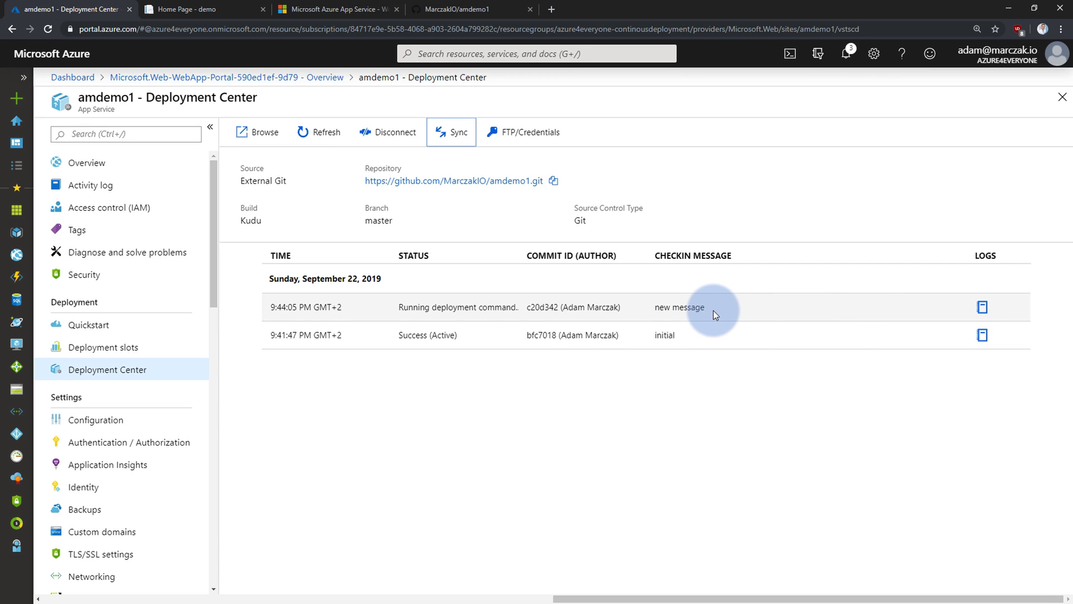
# Check the deployment status of the "new message" commit and reload the amdemo1 home page to check its heading.
pyautogui.tripleClick(714, 310)
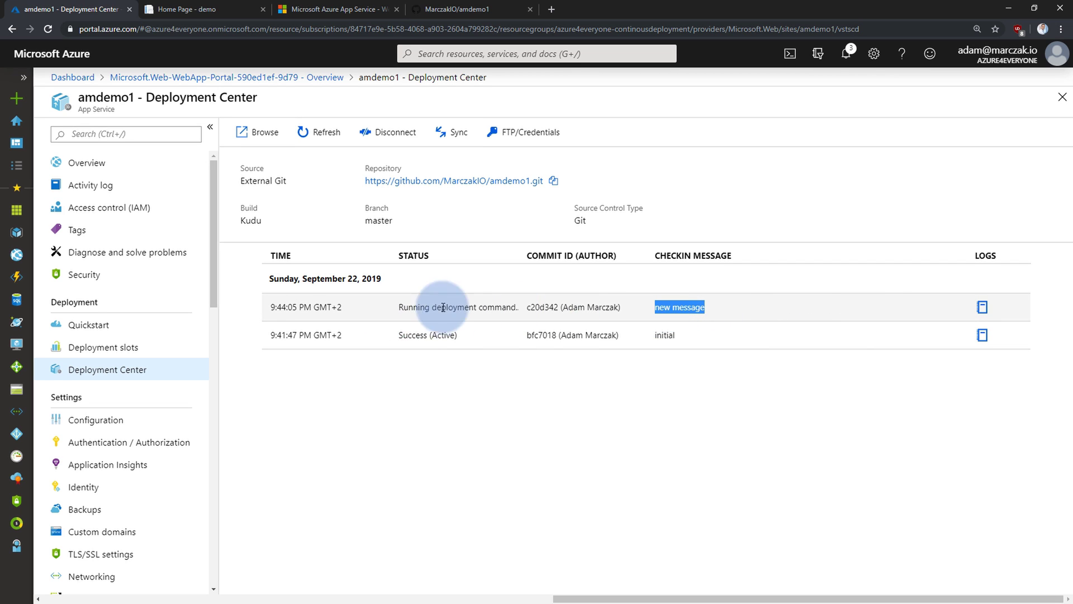
pyautogui.click(435, 439)
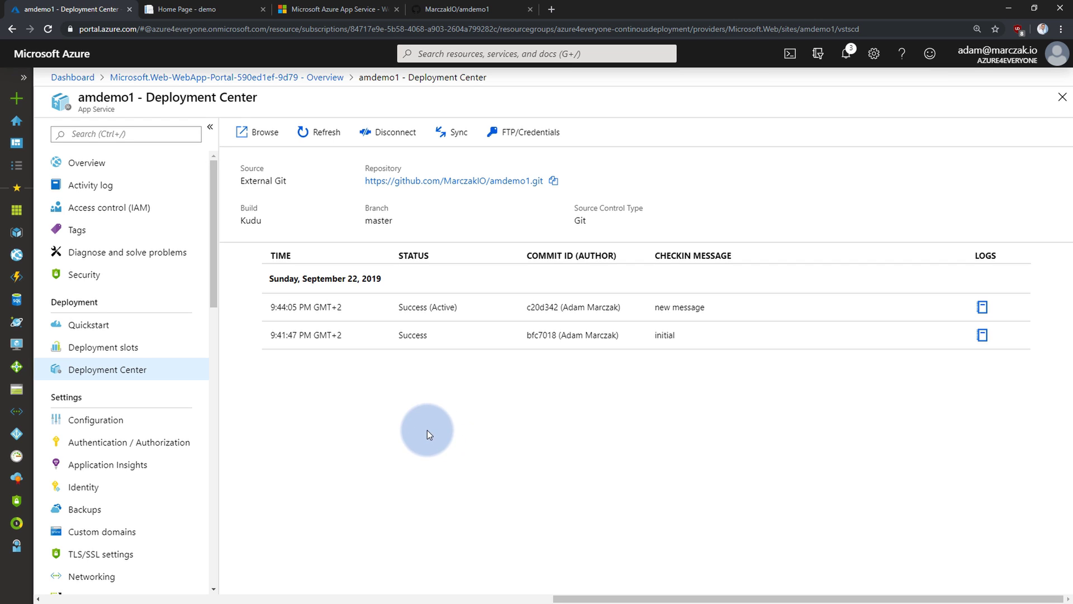
pyautogui.click(200, 8)
pyautogui.click(48, 29)
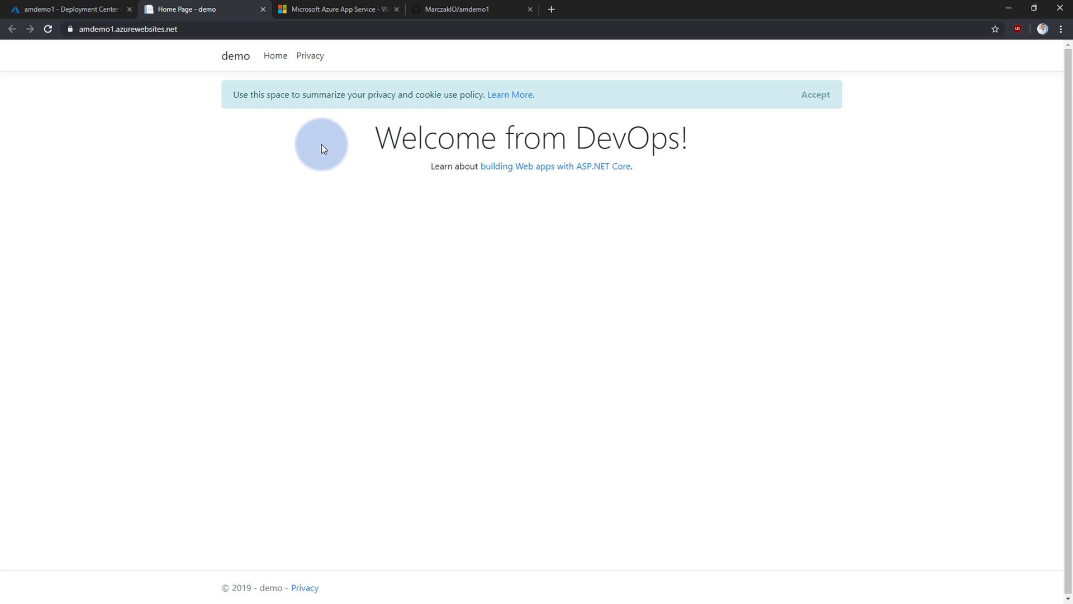
# Examine the "new message" deployment's logs in Deployment Center for generating the deployment script and running the deployment command.
pyautogui.click(107, 9)
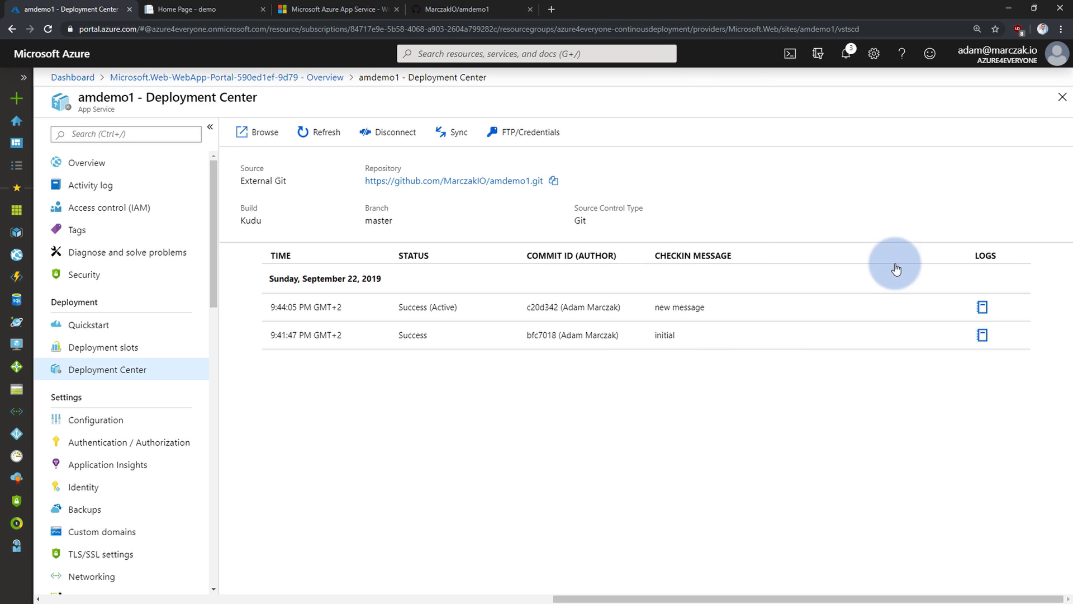
pyautogui.click(983, 308)
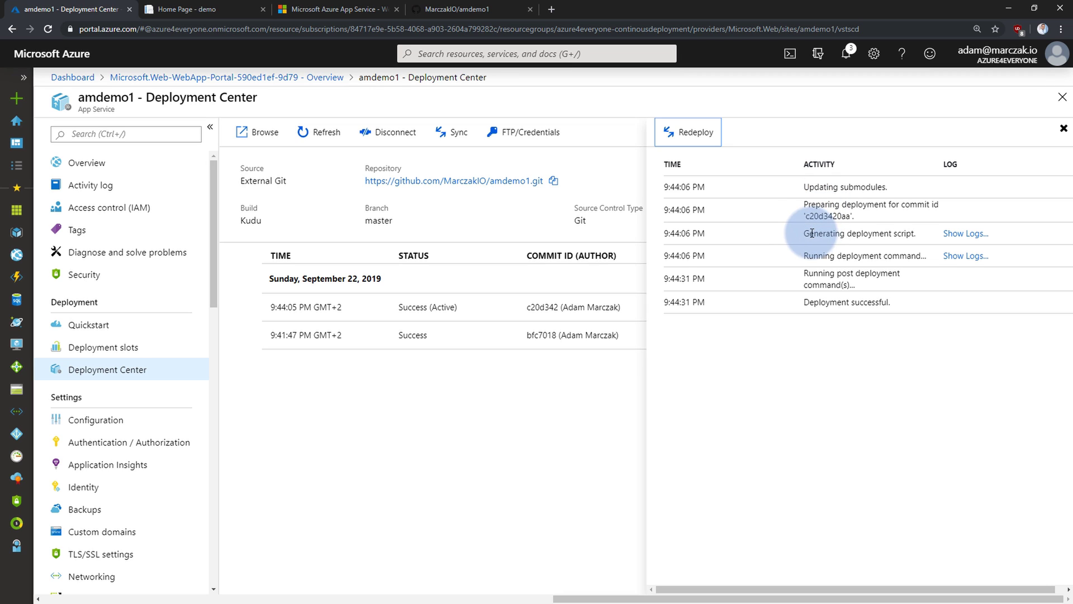
pyautogui.click(960, 233)
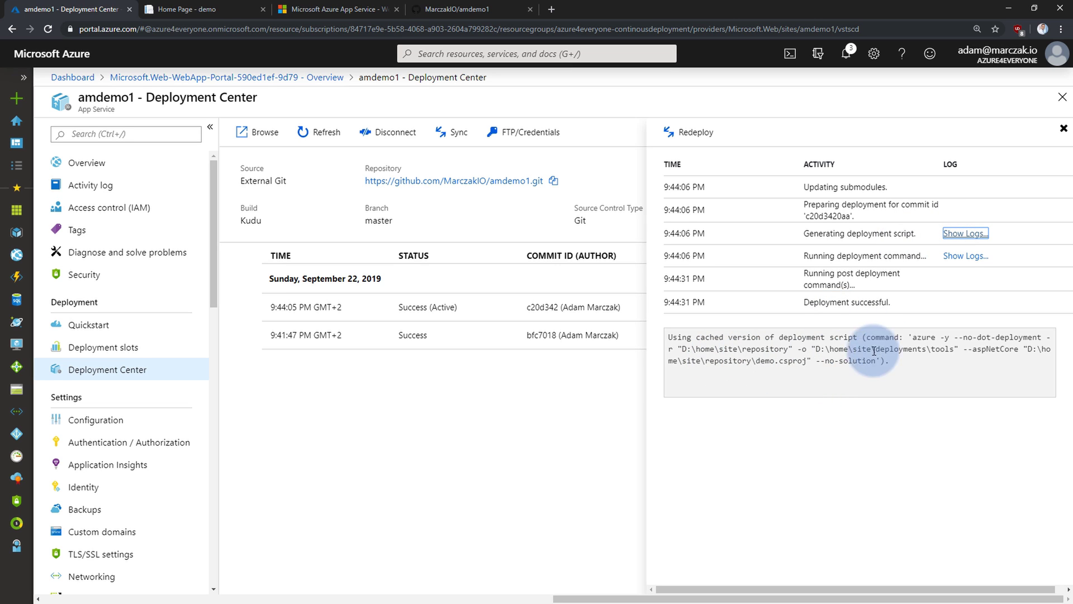
pyautogui.moveTo(892, 362); pyautogui.dragTo(869, 310)
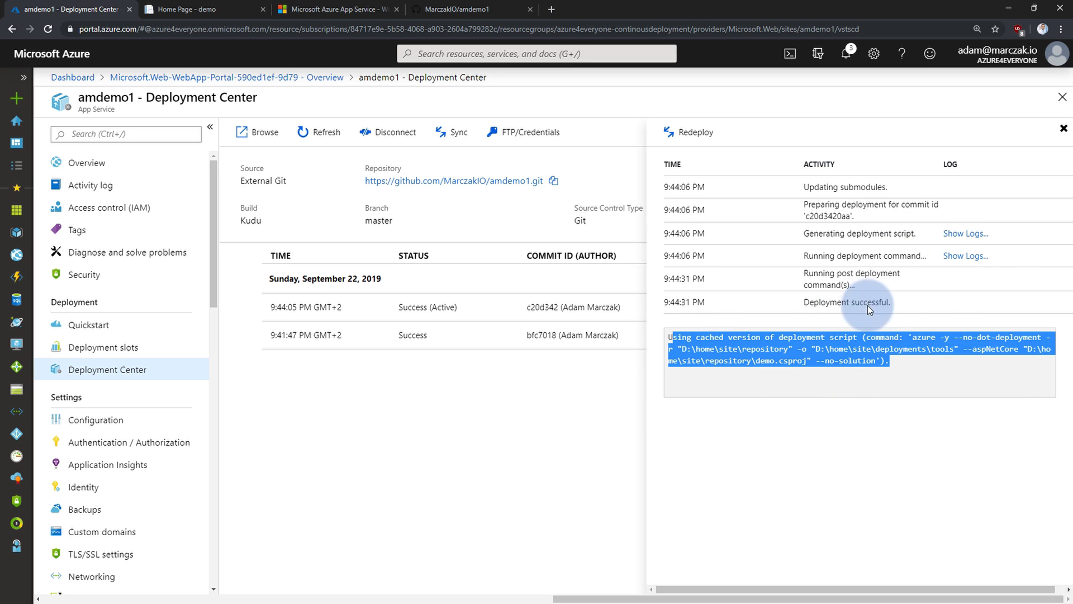
pyautogui.click(966, 256)
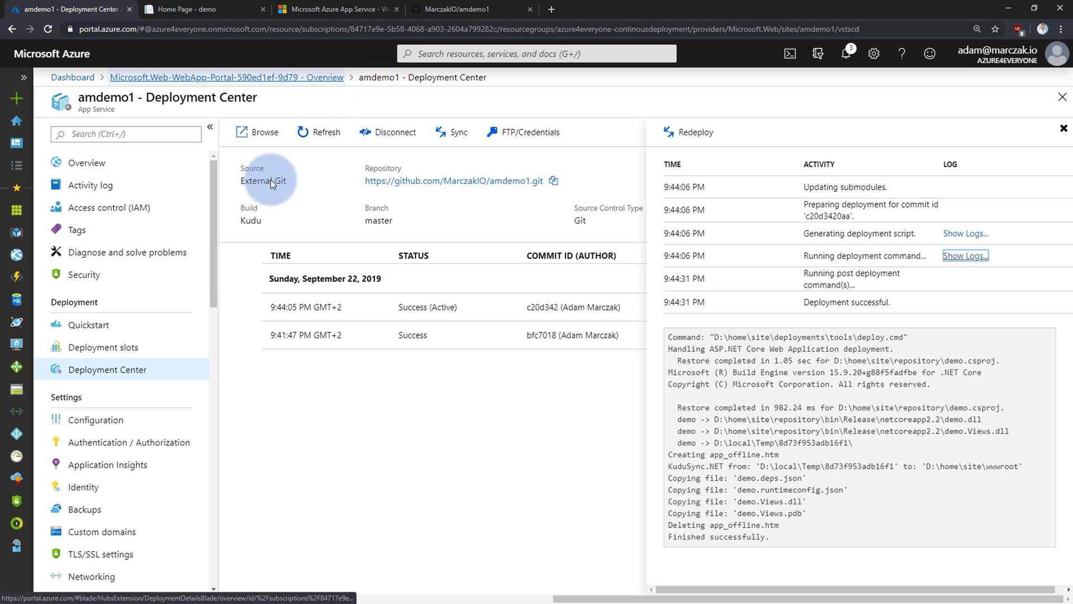
# Open Kudu from the web app's Advanced Tools and start its PowerShell debug console.
pyautogui.scroll(-5, 143, 427)
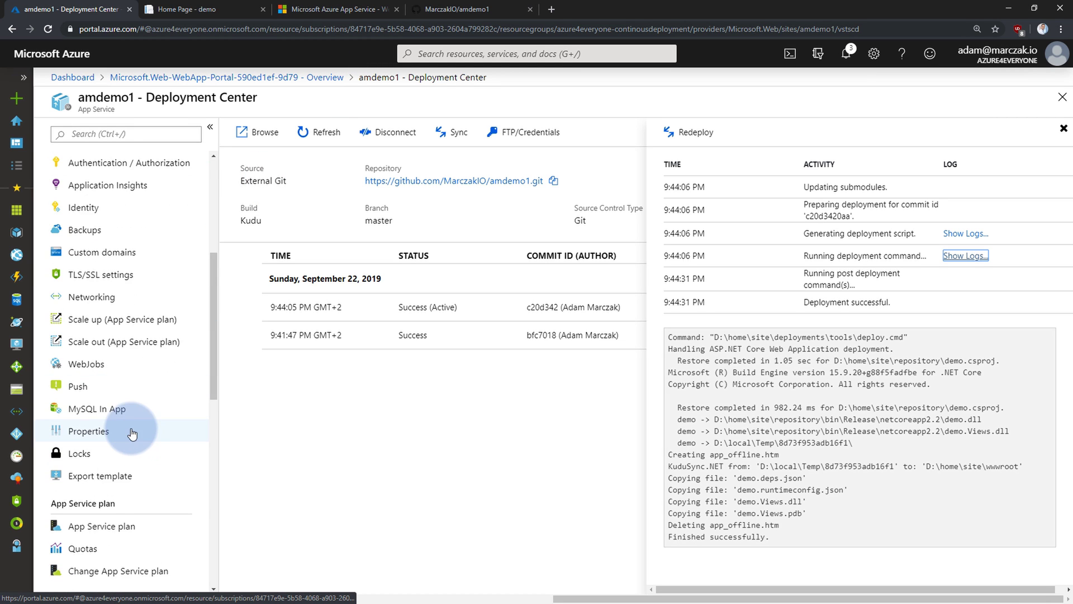
pyautogui.scroll(-2, 139, 425)
pyautogui.scroll(-3, 143, 469)
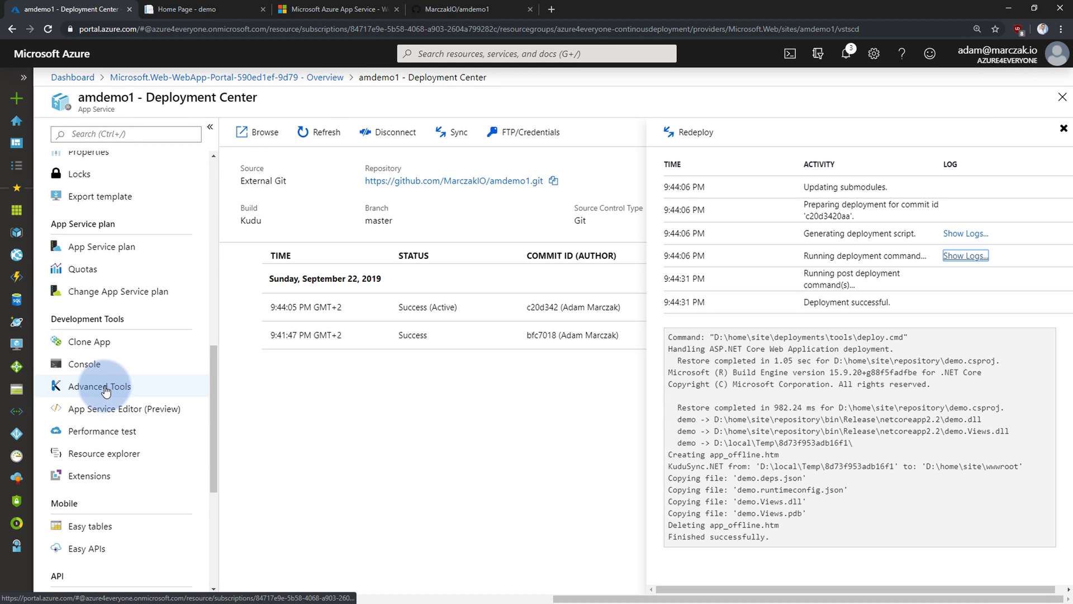
pyautogui.click(67, 386)
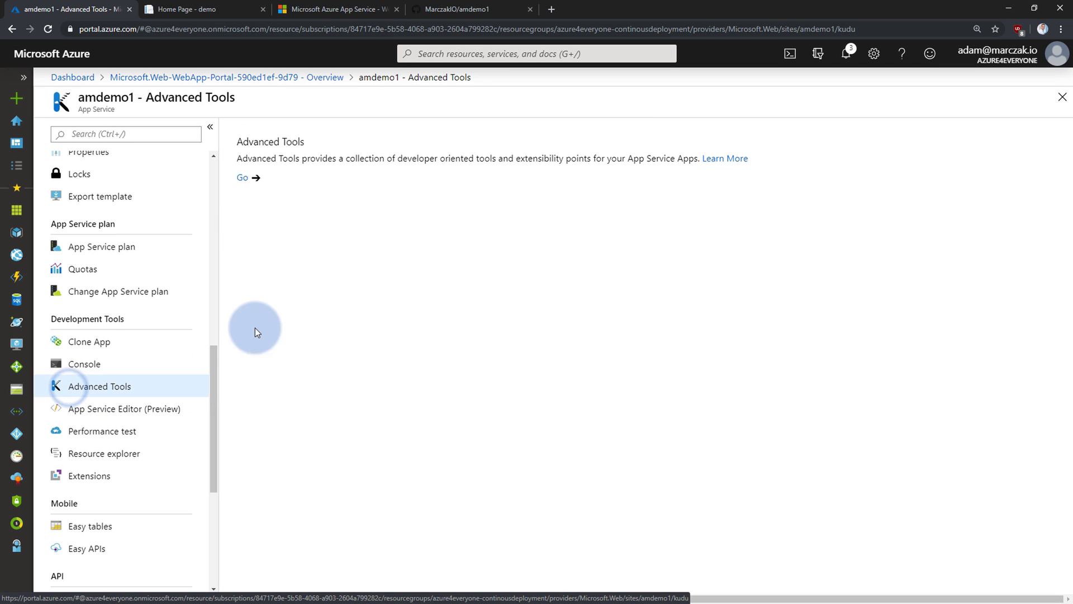
pyautogui.click(243, 178)
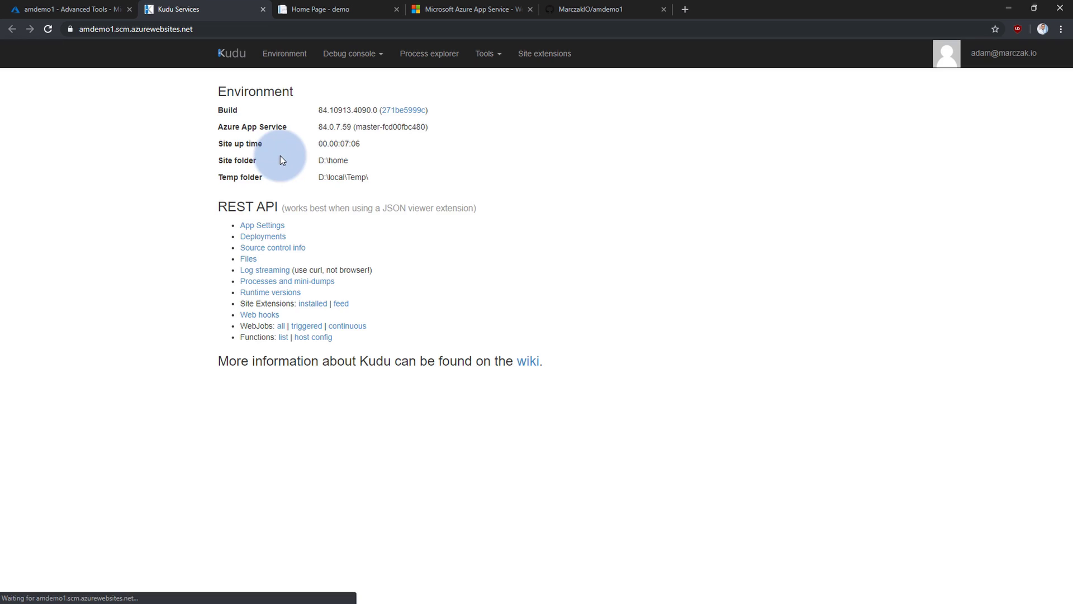
pyautogui.hotkey('ctrl', '+')
pyautogui.hotkey('ctrl', '+')
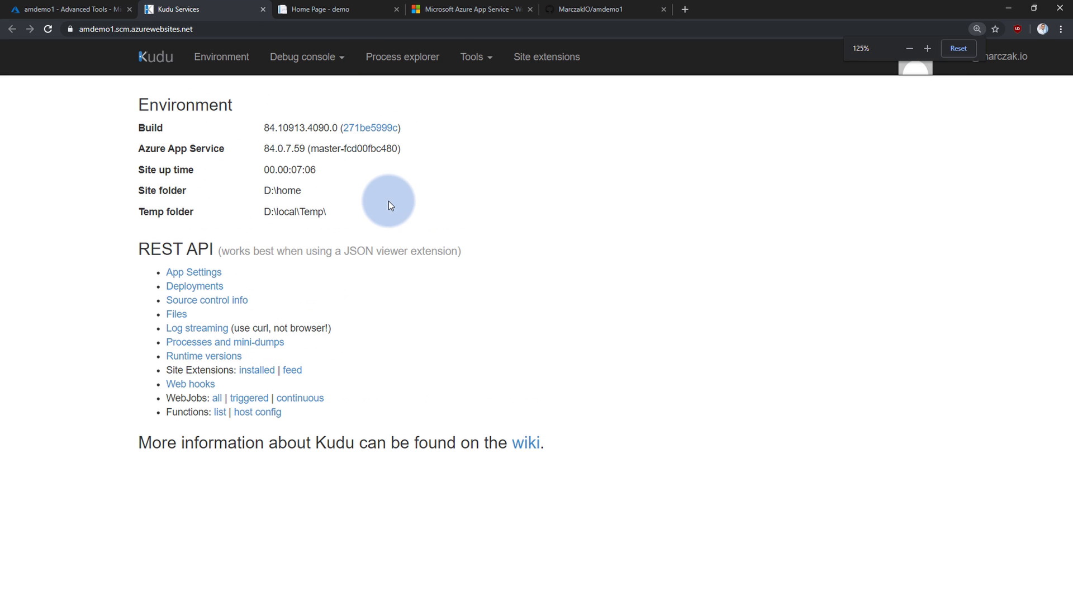
pyautogui.click(308, 61)
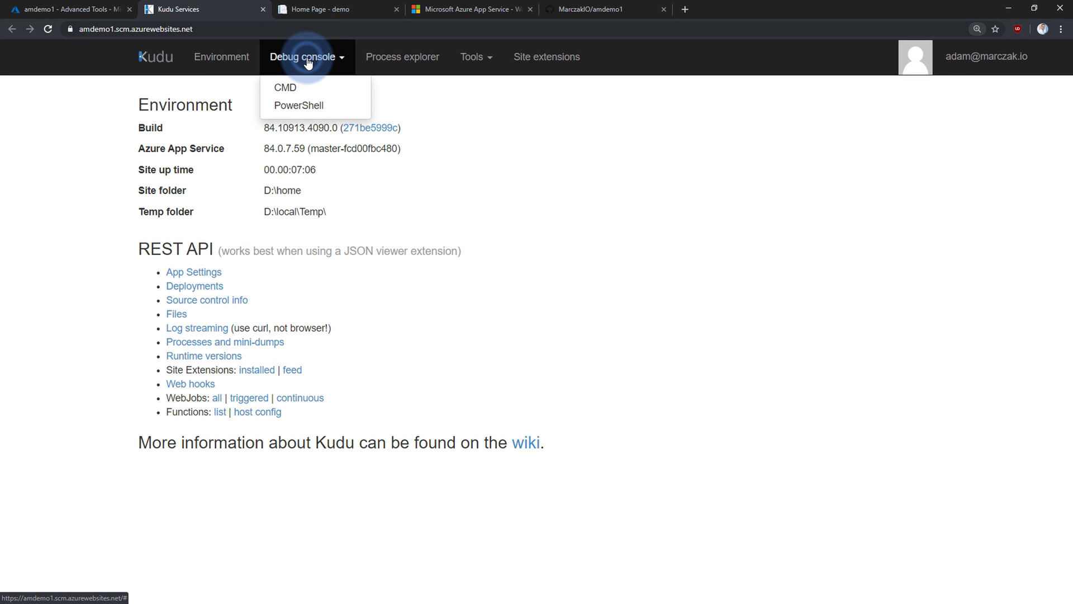
pyautogui.click(304, 105)
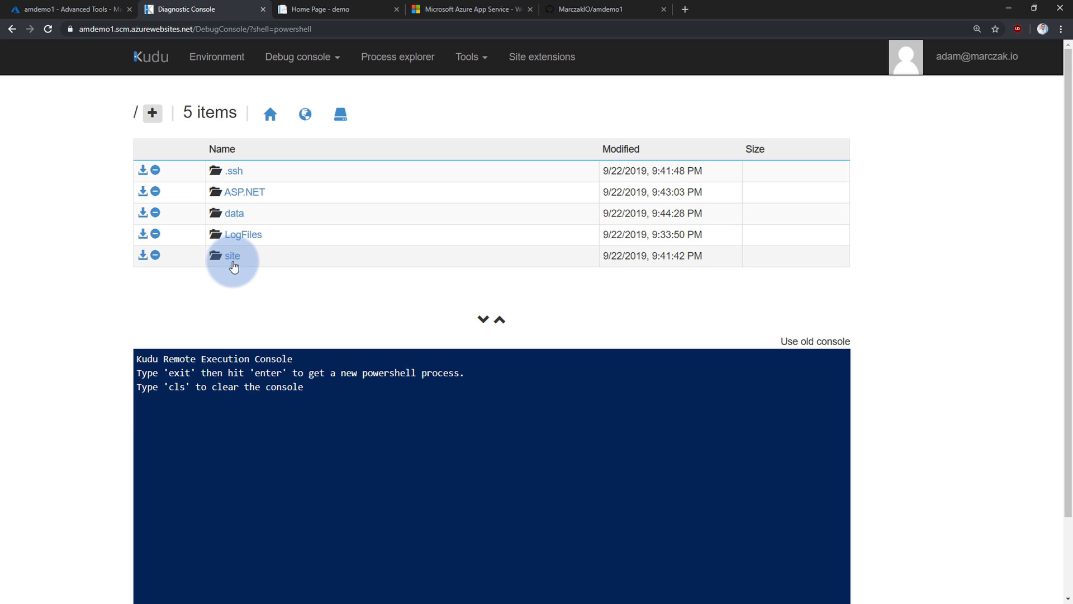
# Go to the site/repository folder in Kudu and look through the project files stored there.
pyautogui.click(237, 262)
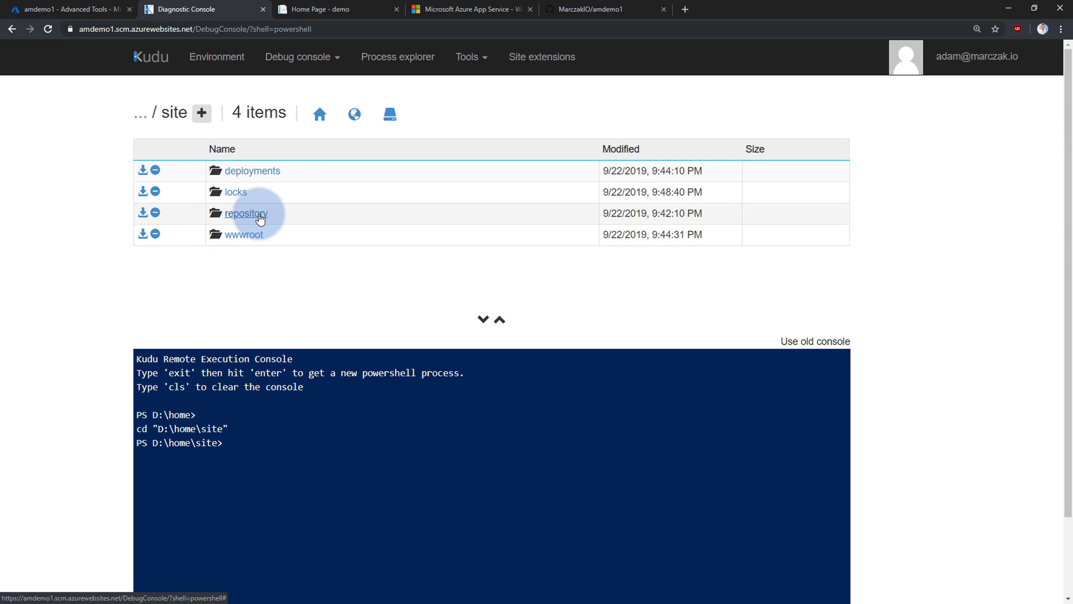
pyautogui.click(260, 218)
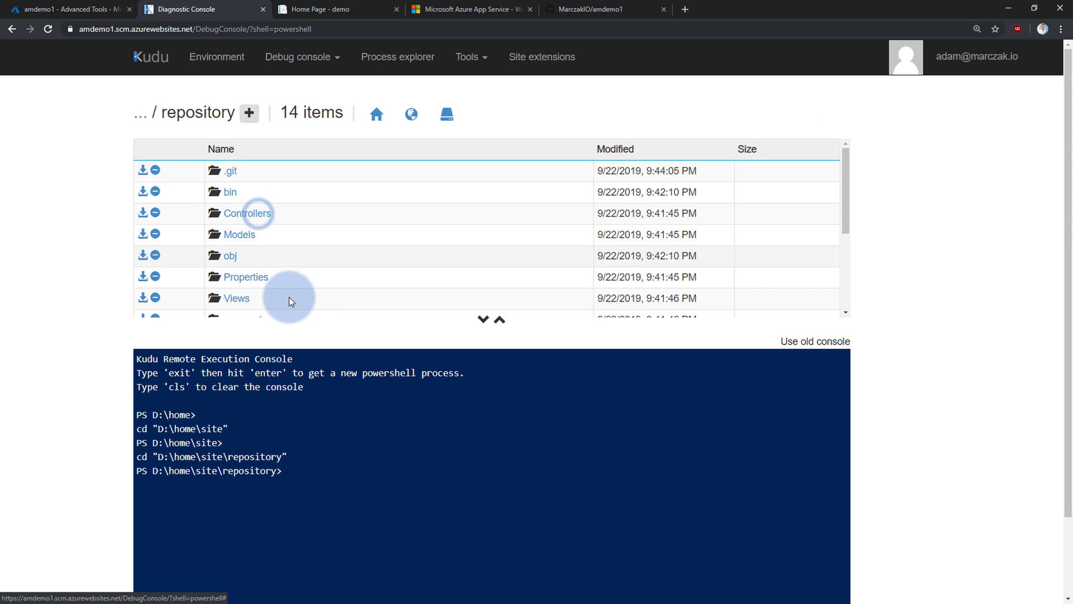
pyautogui.scroll(-3, 322, 277)
pyautogui.scroll(3, 270, 232)
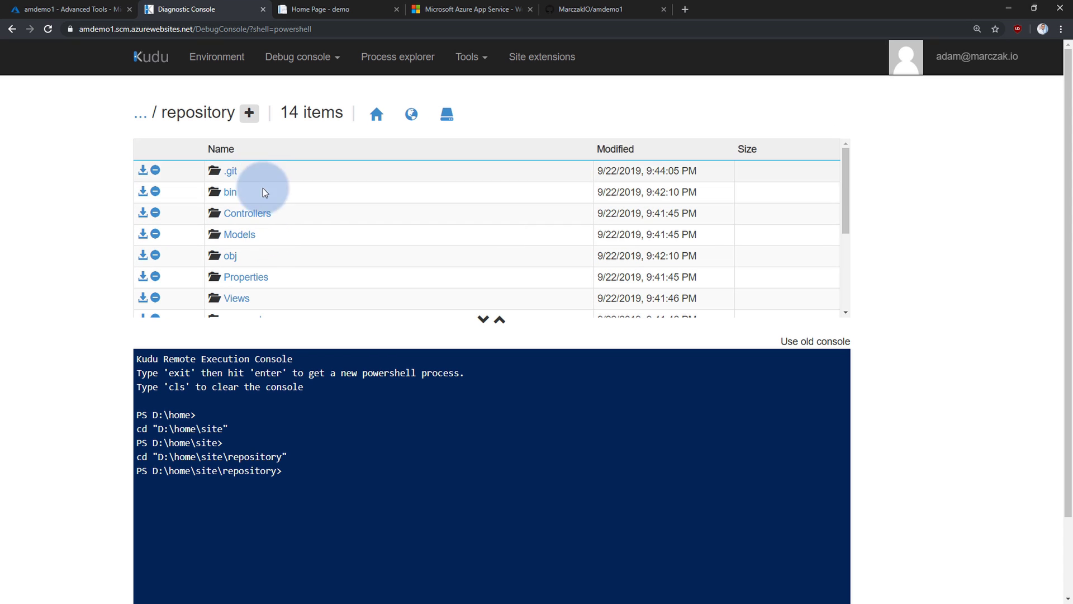
pyautogui.scroll(-5, 263, 191)
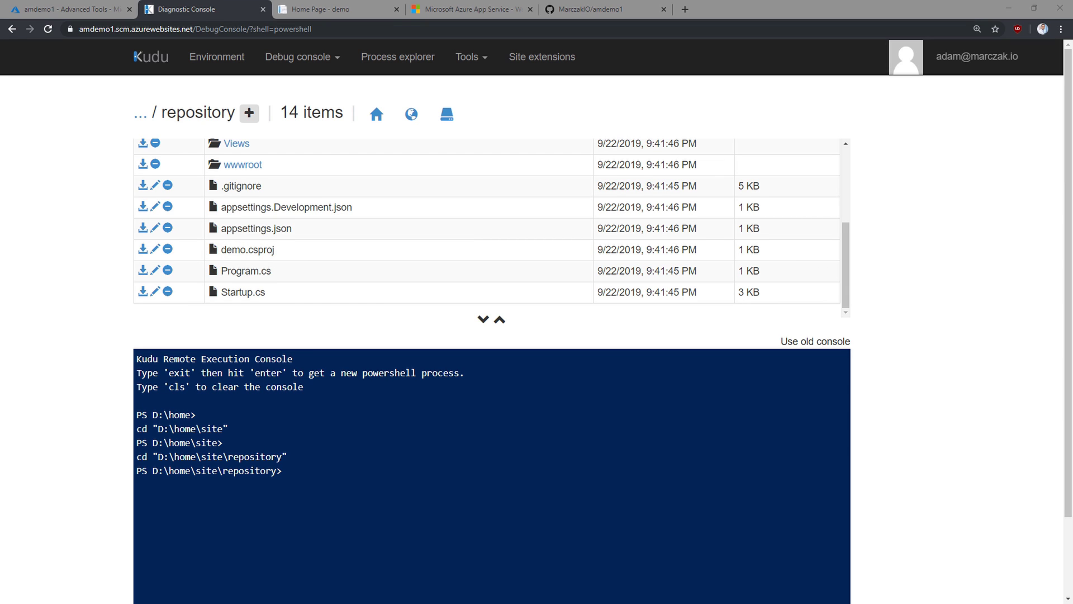
# Run "git remote show origin" in the repository folder and review the configured fetch and push remote.
pyautogui.rightClick(369, 491)
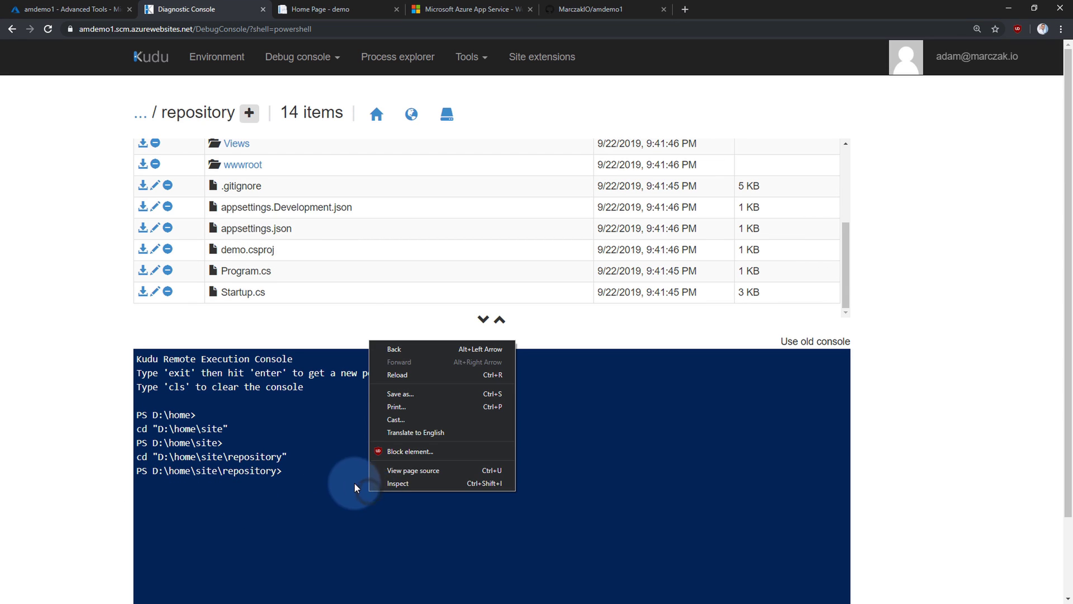
pyautogui.click(300, 469)
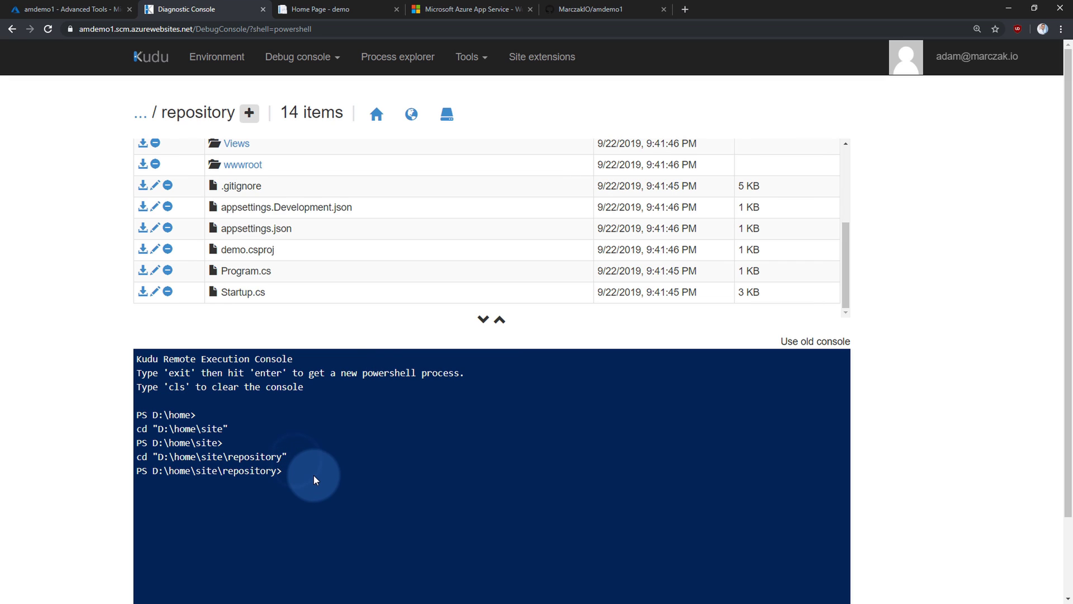
pyautogui.write('git remote show origin')
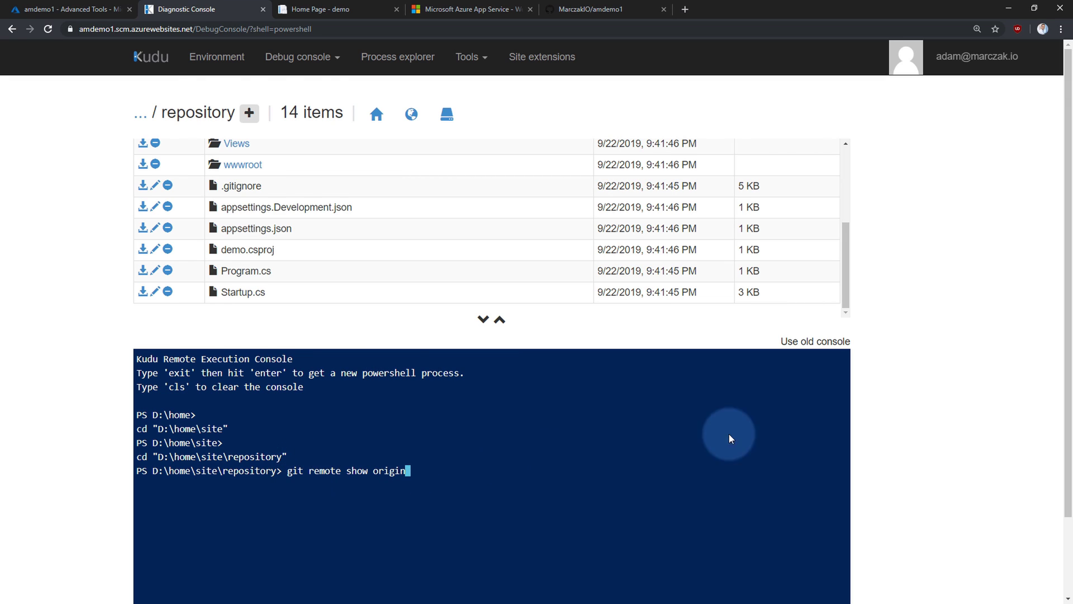
pyautogui.scroll(-2, 625, 481)
pyautogui.press('Return')
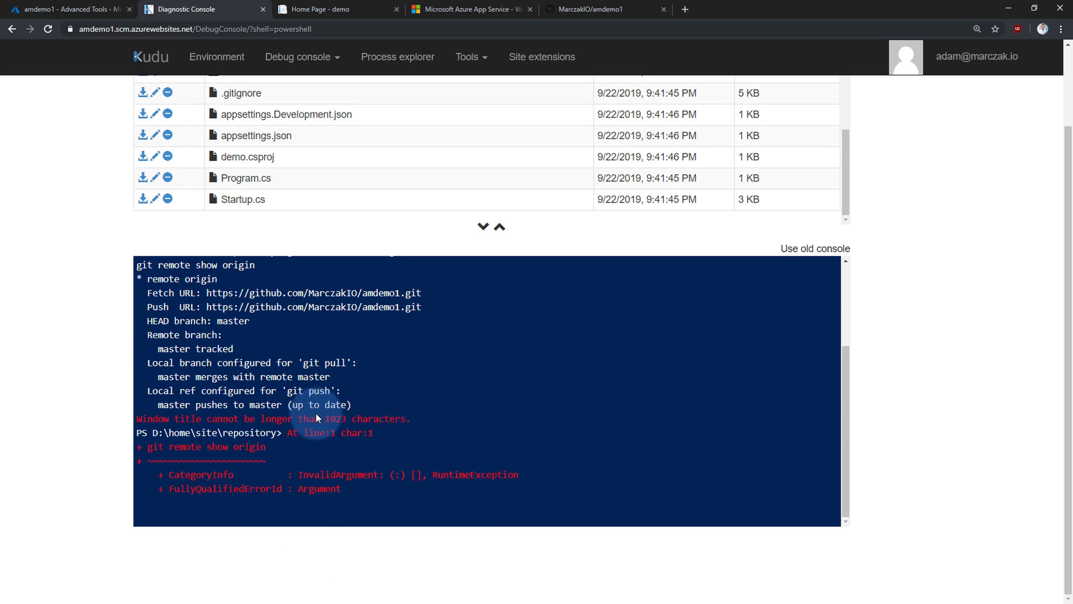
pyautogui.scroll(2, 316, 414)
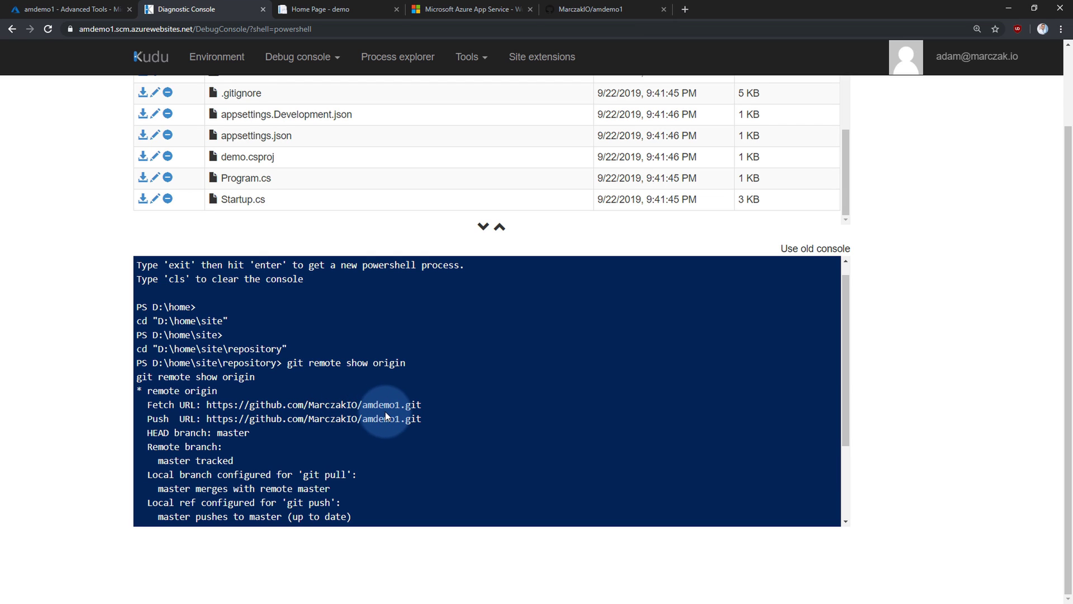
pyautogui.scroll(1, 336, 413)
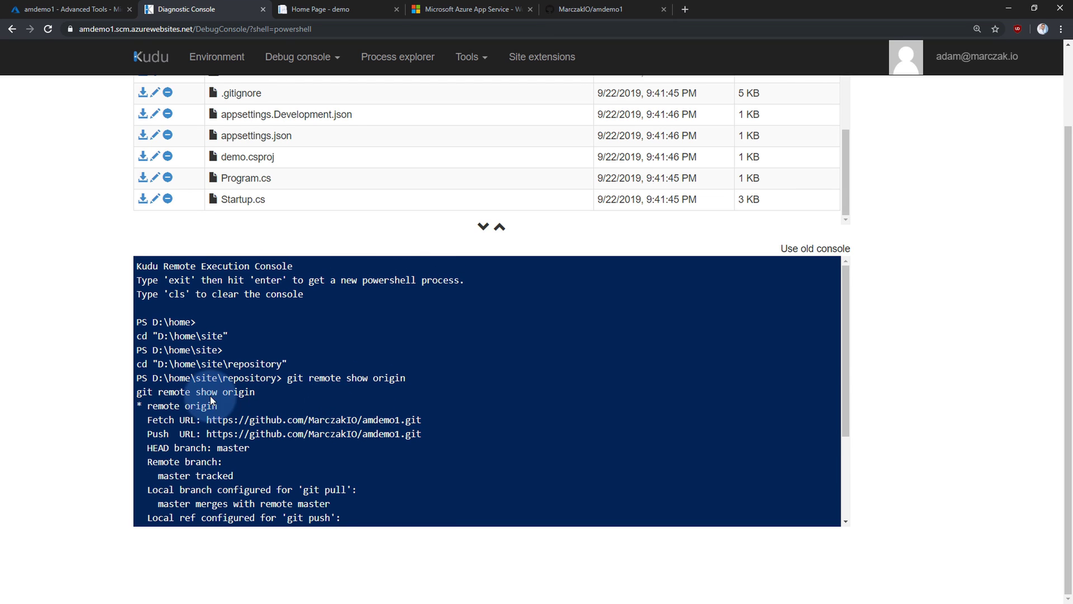
pyautogui.click(84, 9)
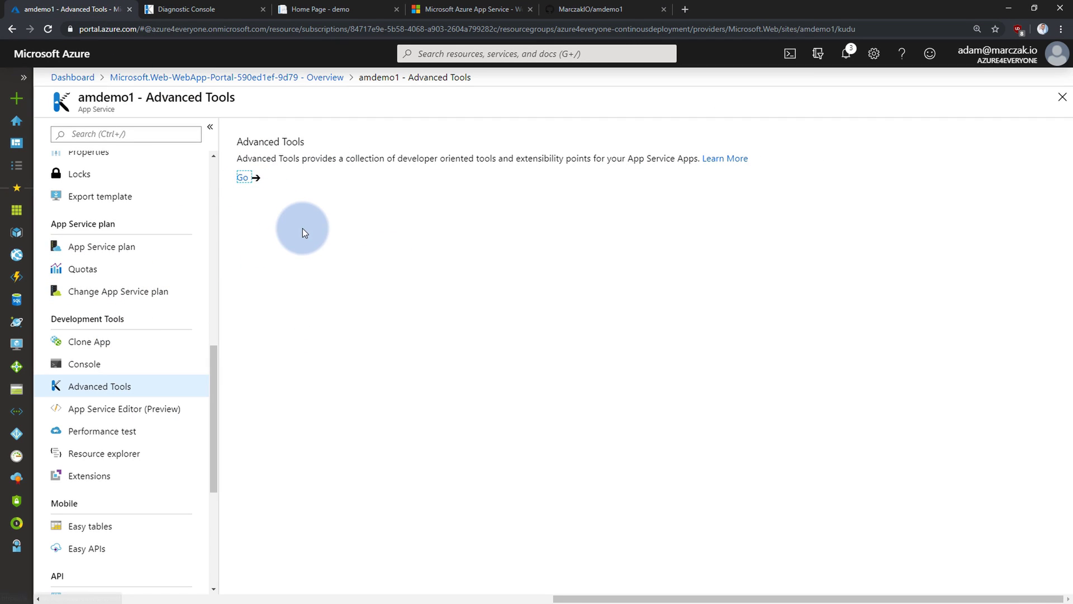
pyautogui.click(264, 233)
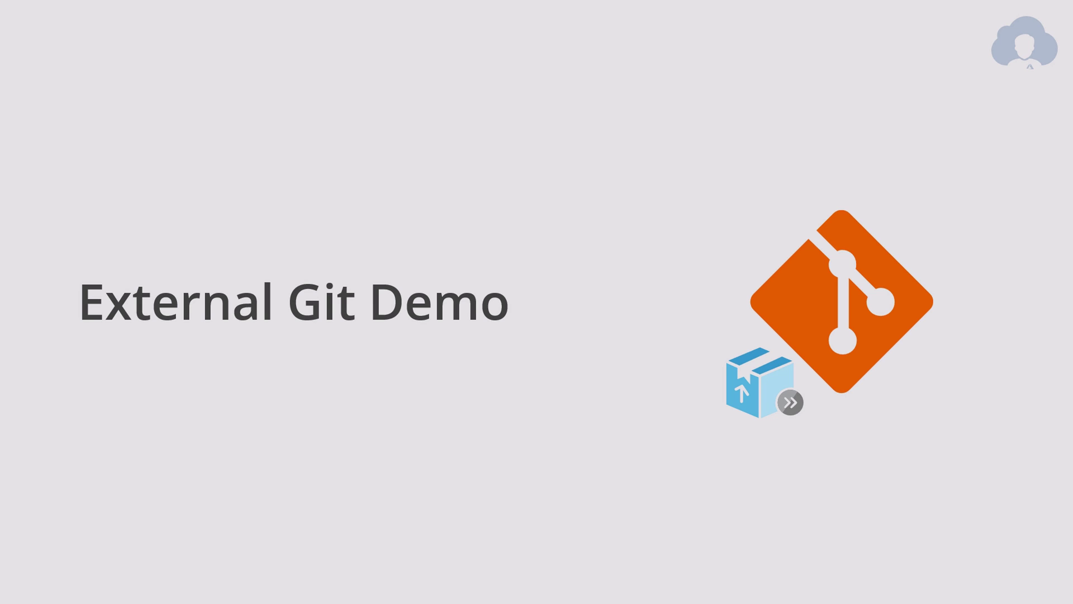
pyautogui.press('Right')
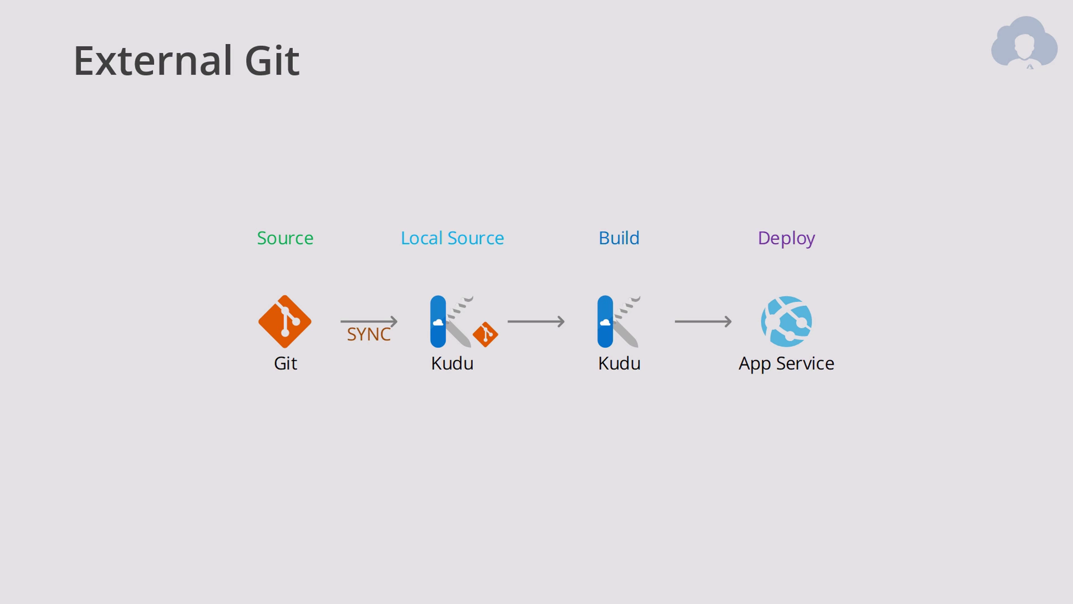
pyautogui.press('Right')
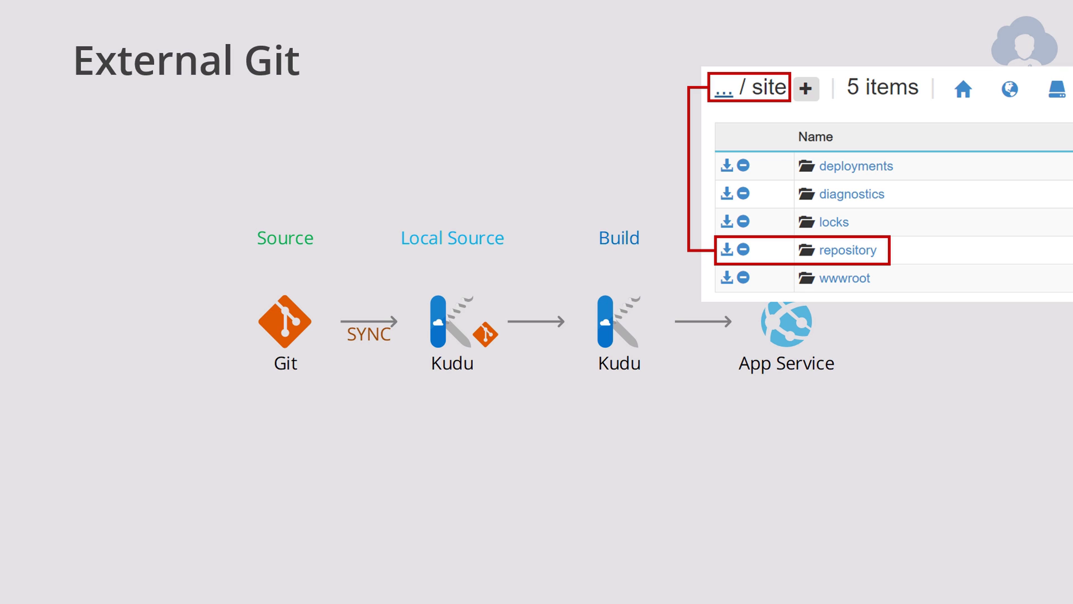
pyautogui.press('Right')
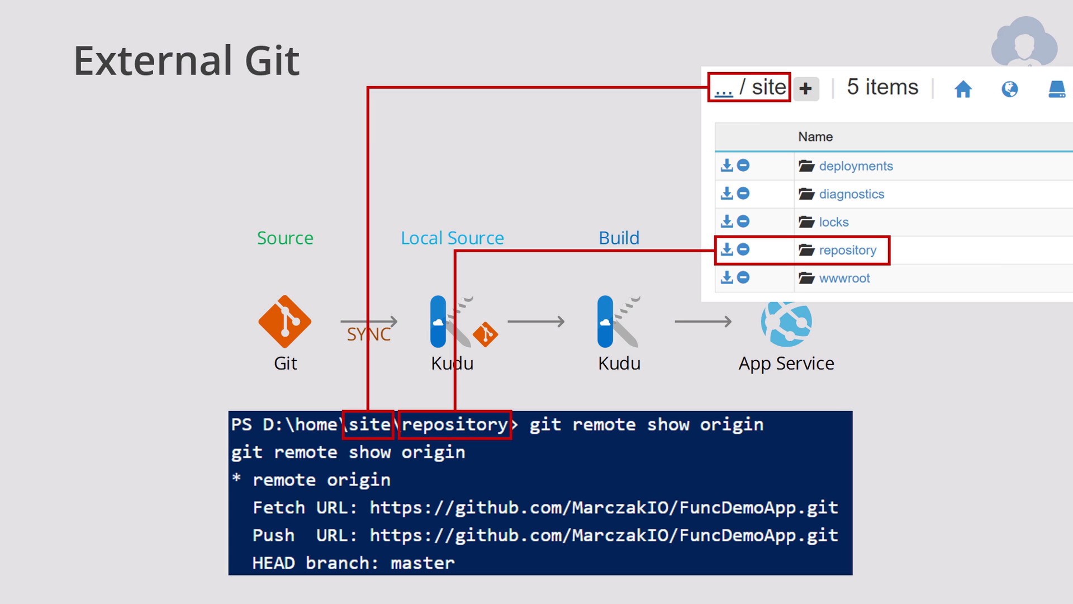
pyautogui.press('Right')
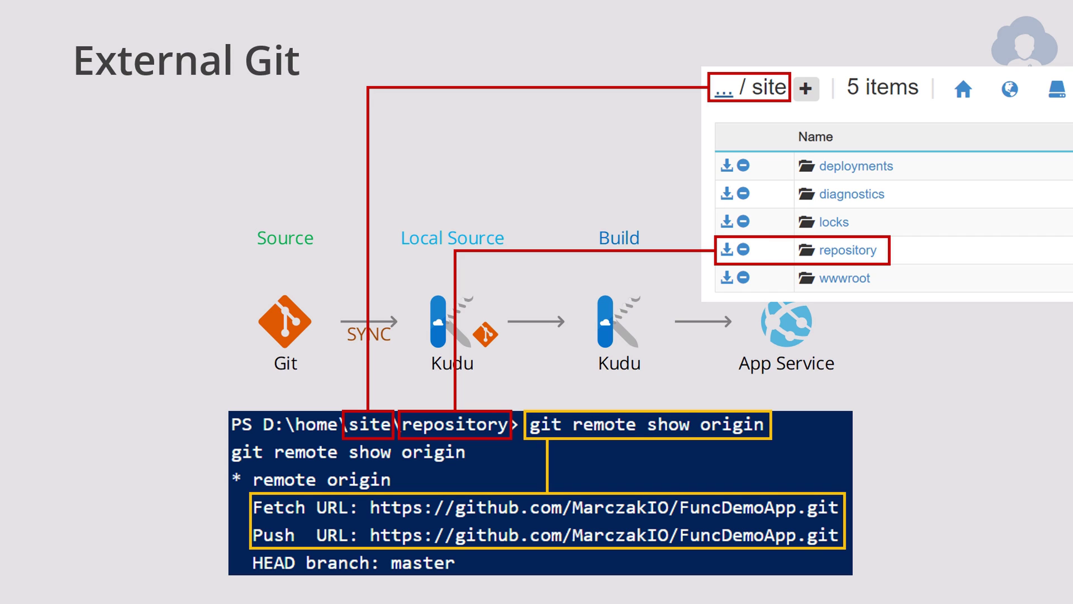
pyautogui.press('Right')
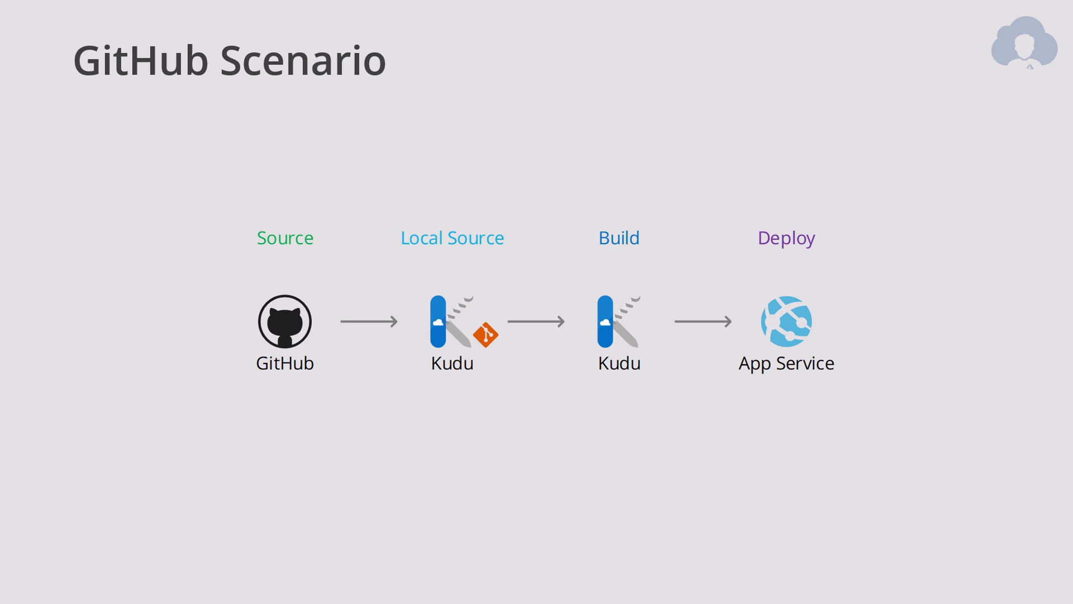
pyautogui.press('Right')
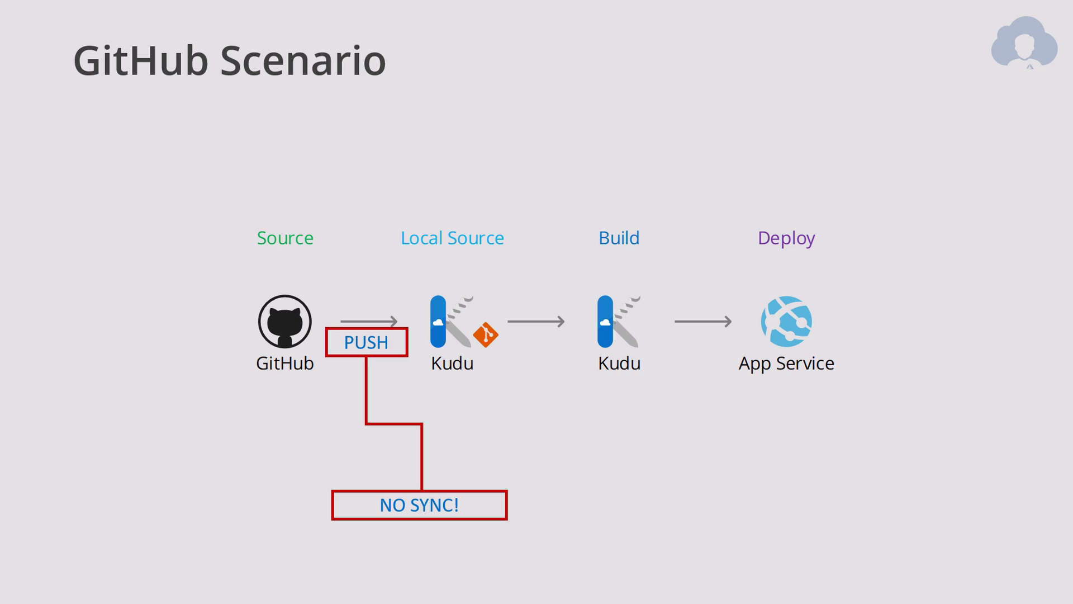
pyautogui.press('Right')
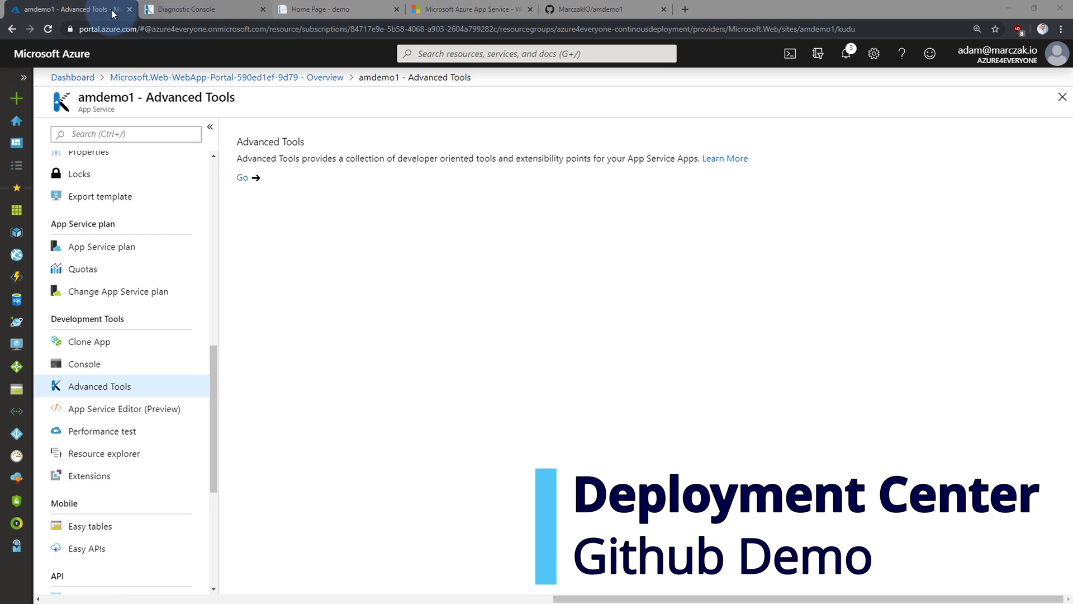
# Move the GitHub amdemo1 repository page next to the Azure portal page and close all browser tabs after it.
pyautogui.moveTo(603, 8); pyautogui.dragTo(232, 4)
pyautogui.rightClick(232, 4)
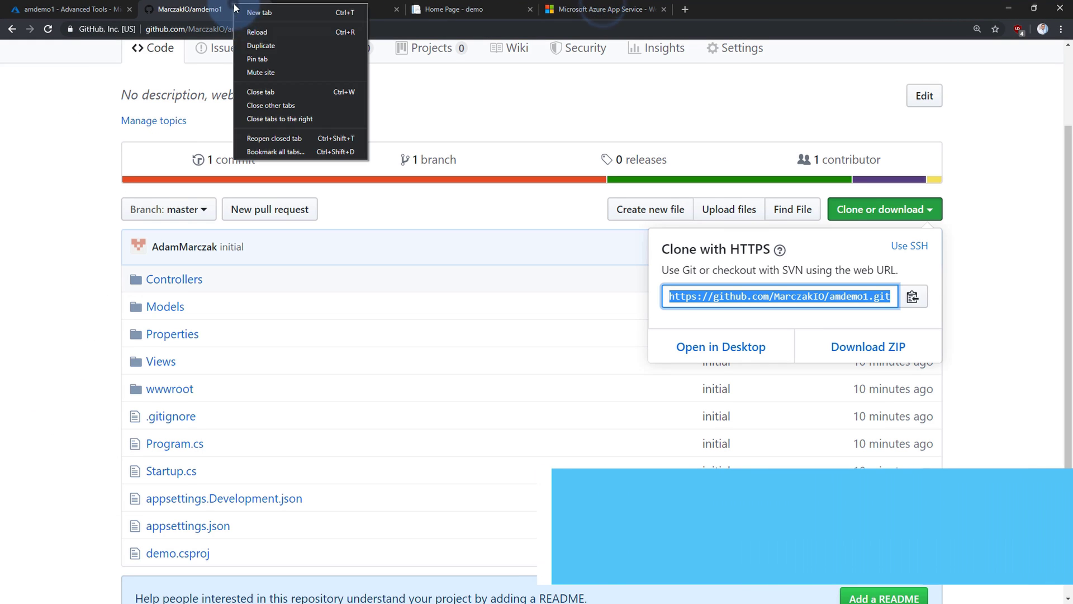
pyautogui.click(297, 118)
pyautogui.scroll(3, 233, 106)
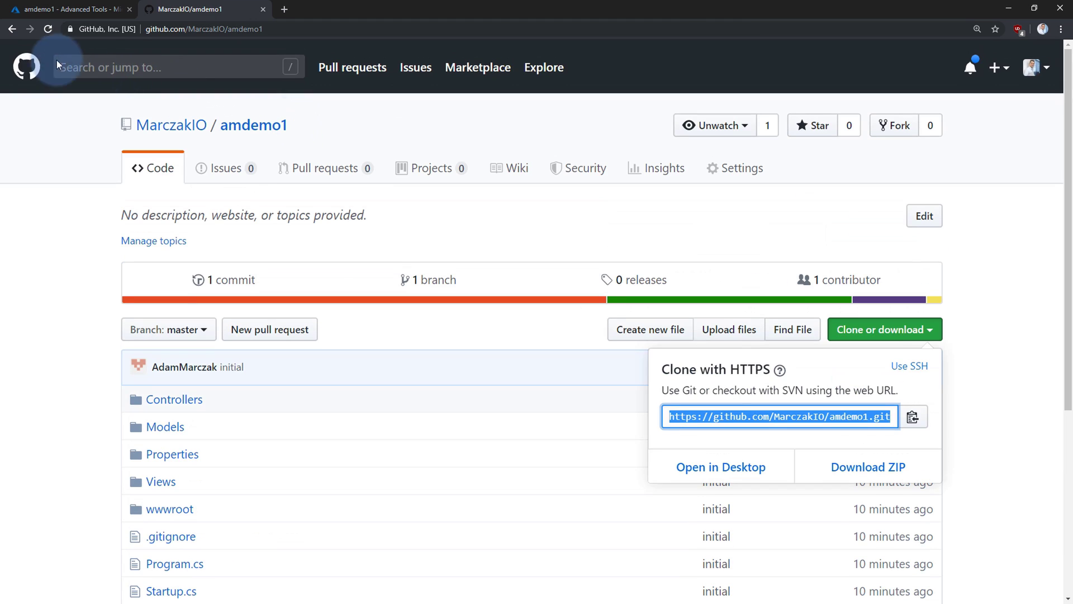
# Create a new private GitHub repository named amdemo2 without a README, .gitignore or license.
pyautogui.click(27, 66)
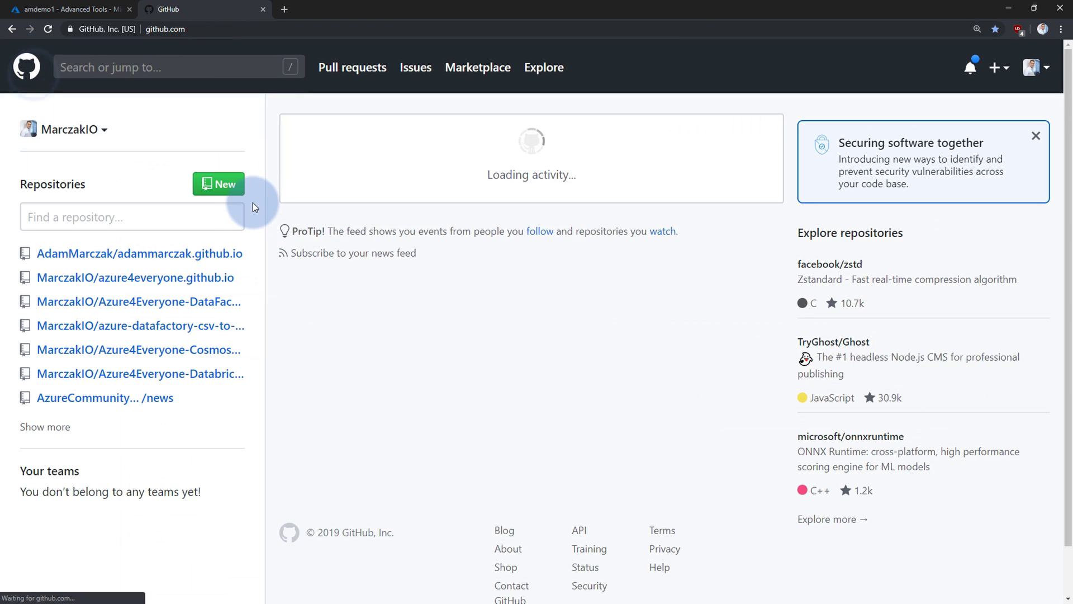
pyautogui.click(226, 193)
pyautogui.click(420, 271)
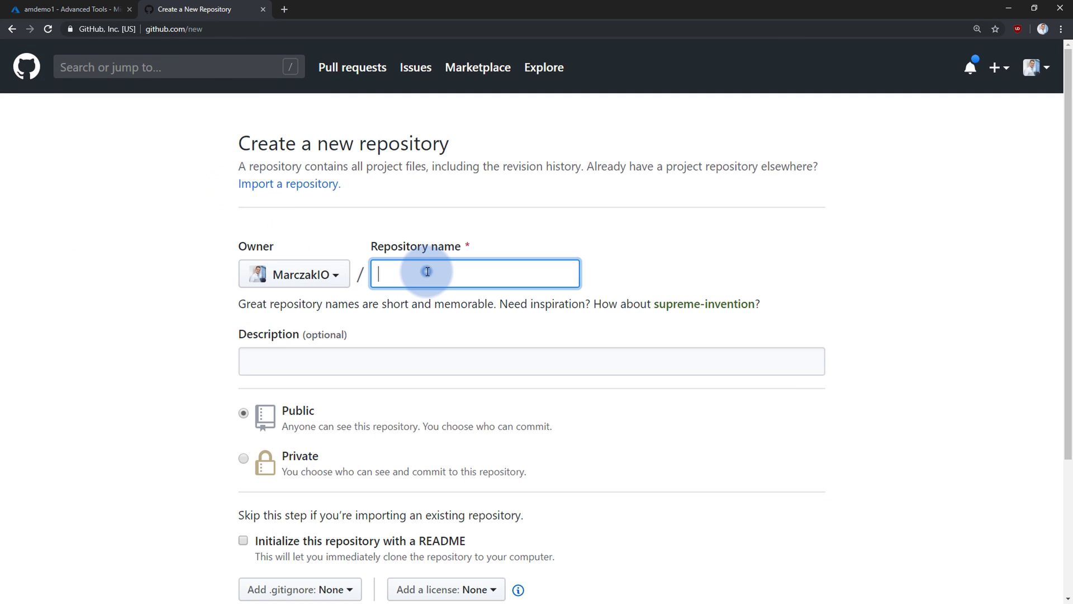
pyautogui.write('amdemo2')
pyautogui.click(451, 314)
pyautogui.scroll(-2, 451, 340)
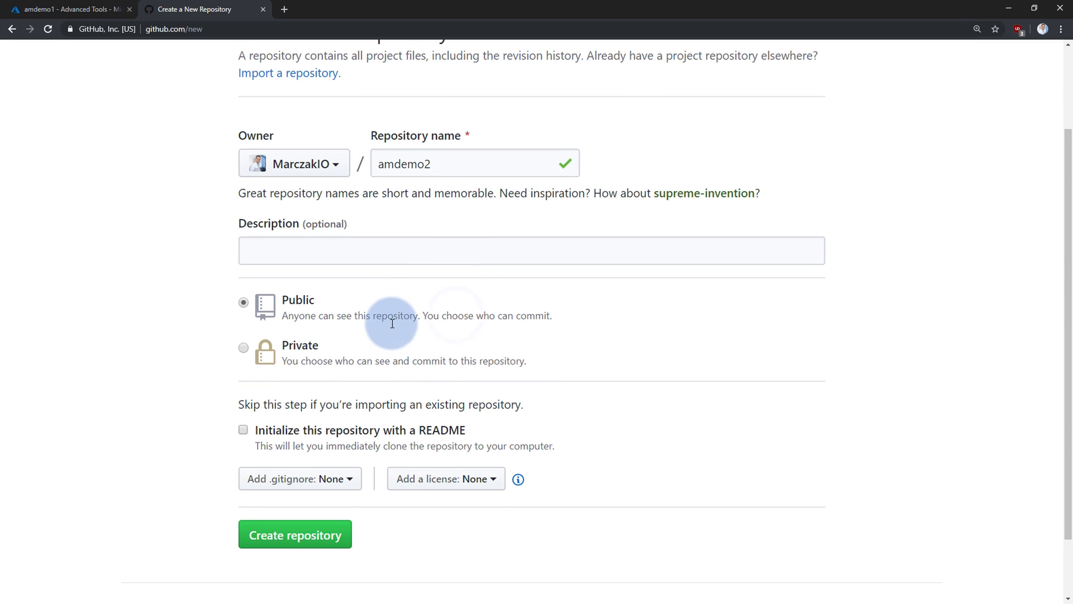
pyautogui.click(243, 348)
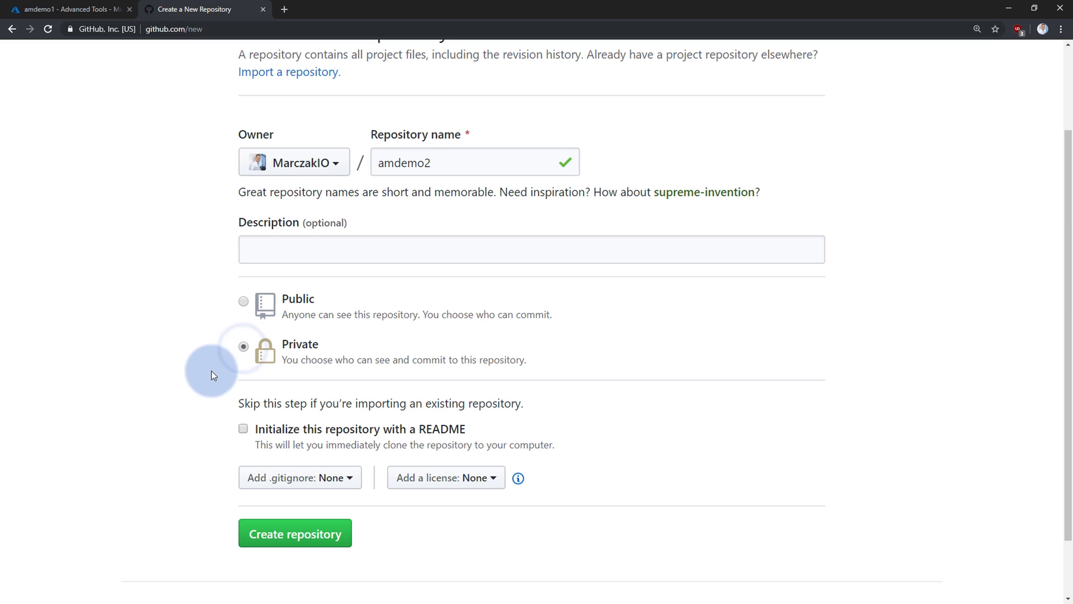
pyautogui.click(314, 536)
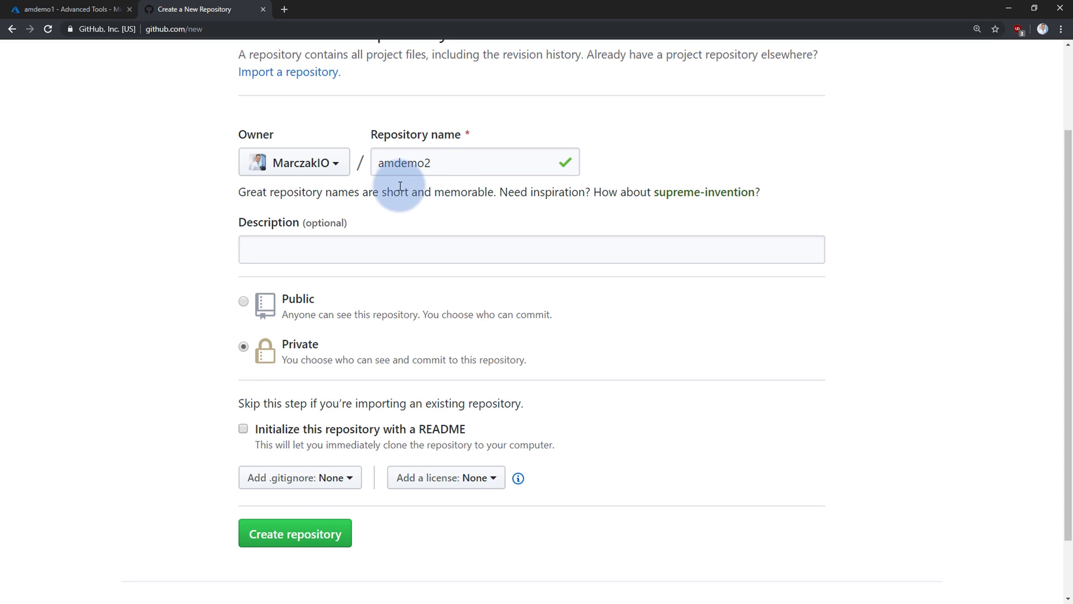
pyautogui.doubleClick(444, 162)
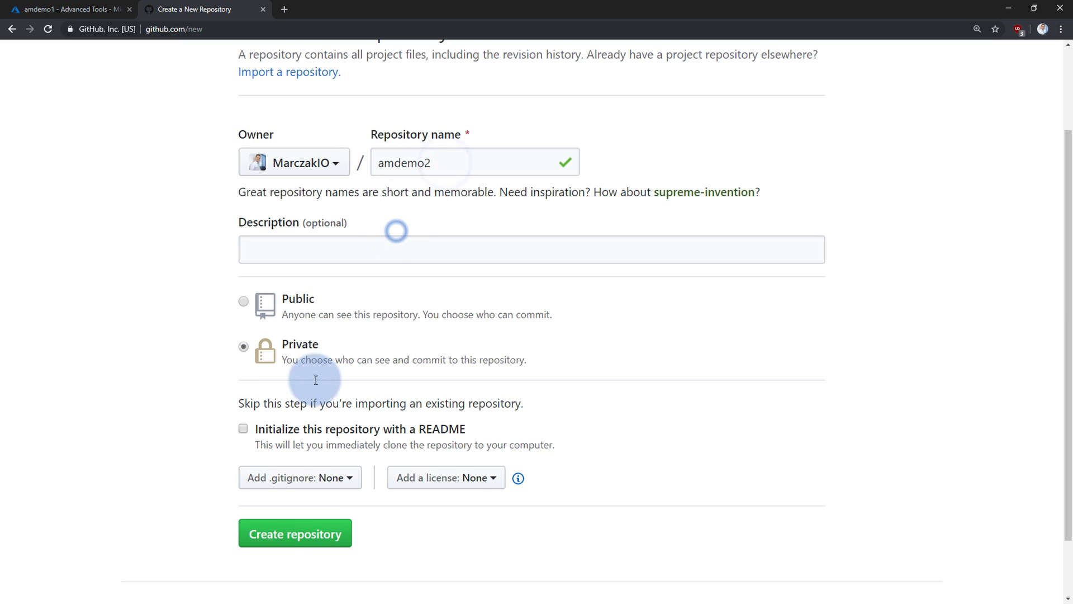
pyautogui.click(288, 536)
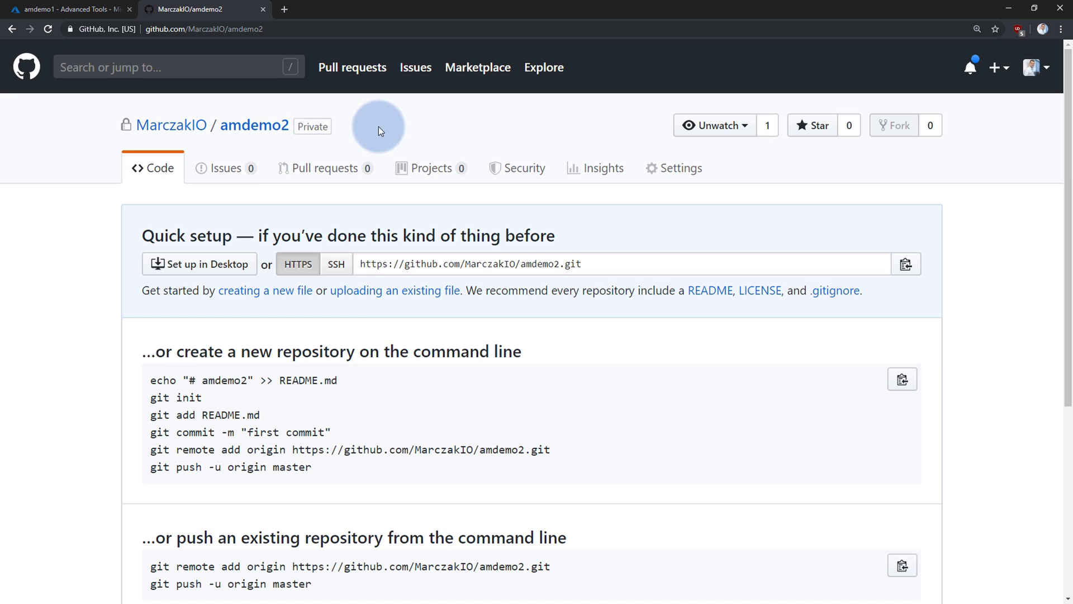
# Start a new Function App in the Azure portal named amdemo2, using the existing resource group azure4everyone-continousdeployment.
pyautogui.click(84, 9)
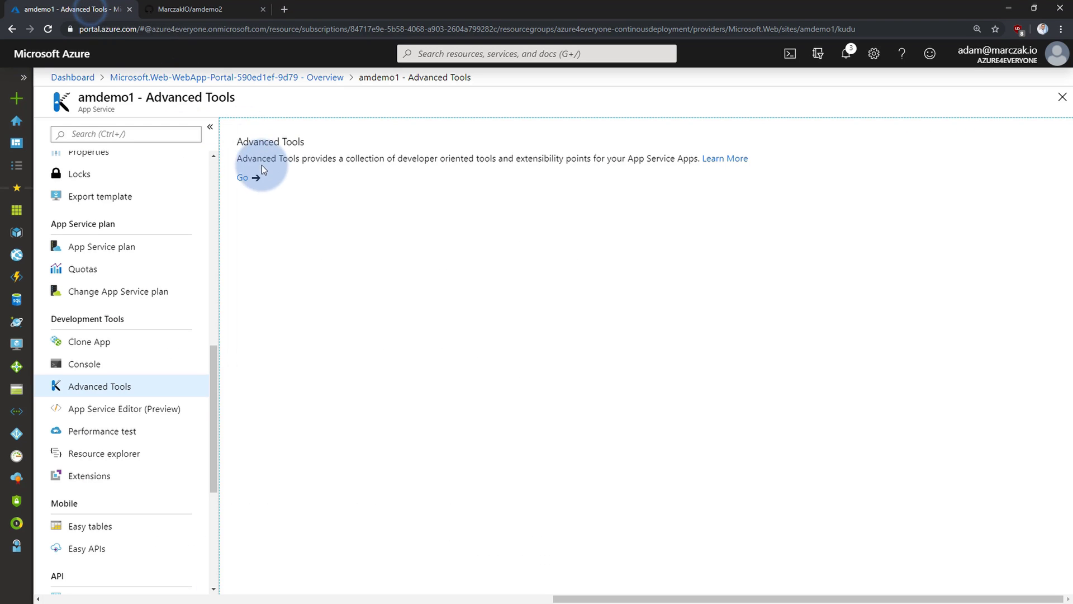
pyautogui.click(41, 59)
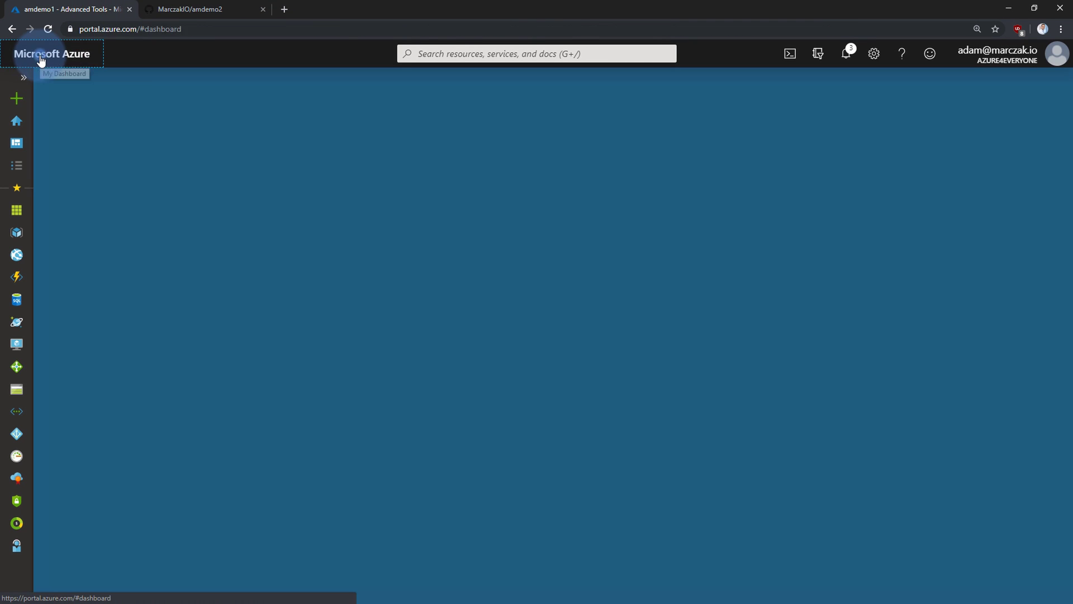
pyautogui.click(25, 110)
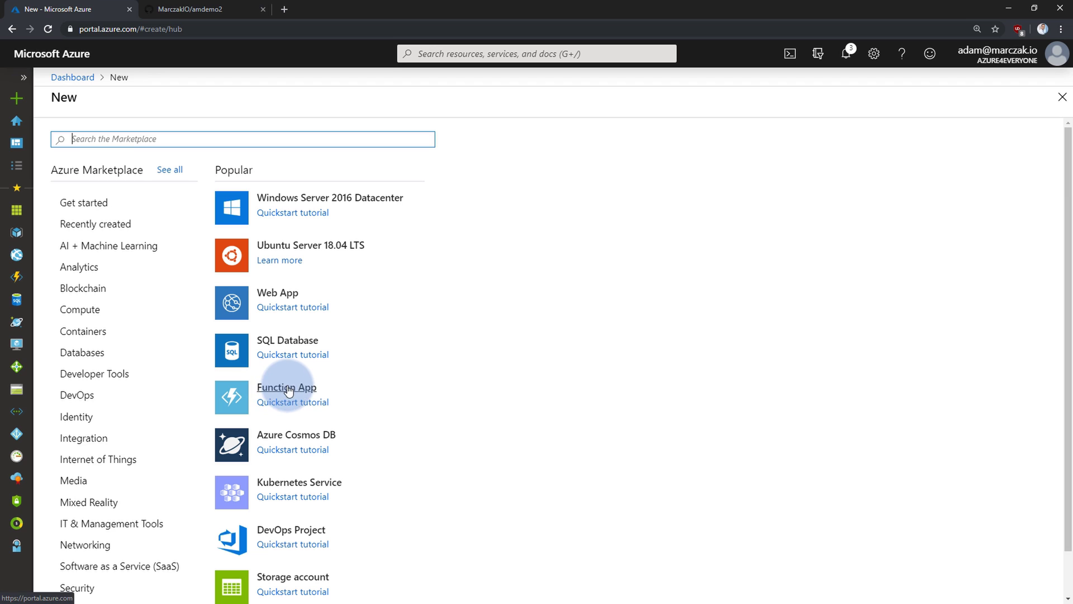
pyautogui.click(271, 391)
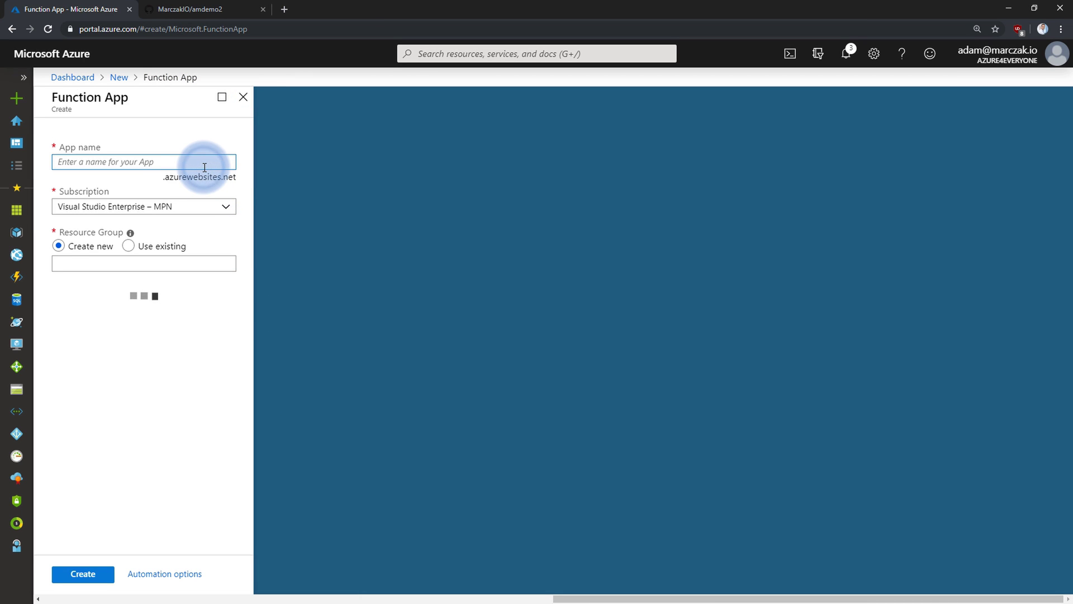
pyautogui.write('amdemo2')
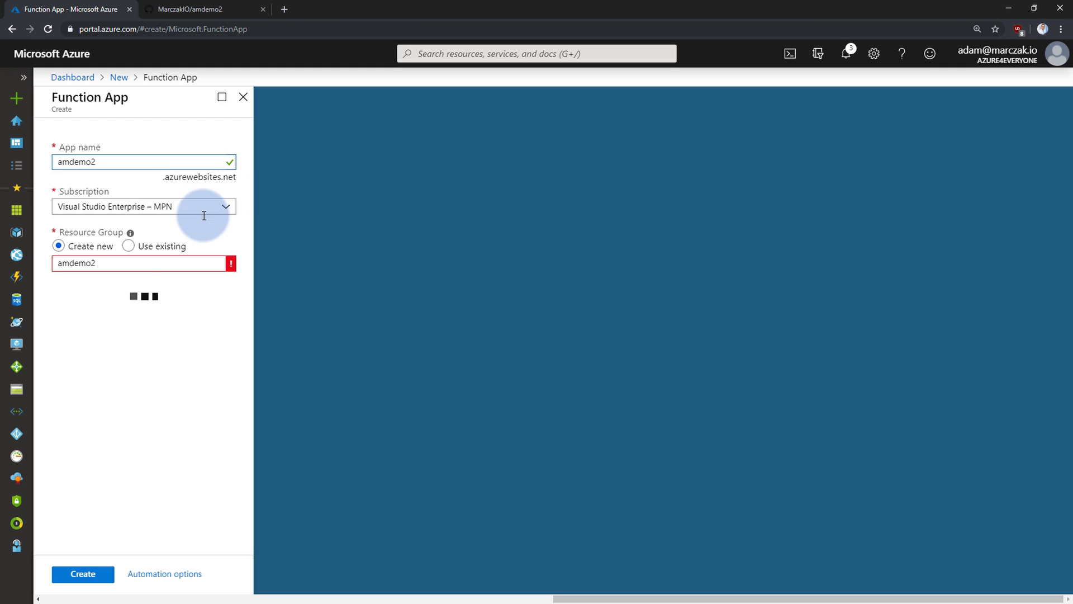
pyautogui.click(131, 247)
pyautogui.click(220, 269)
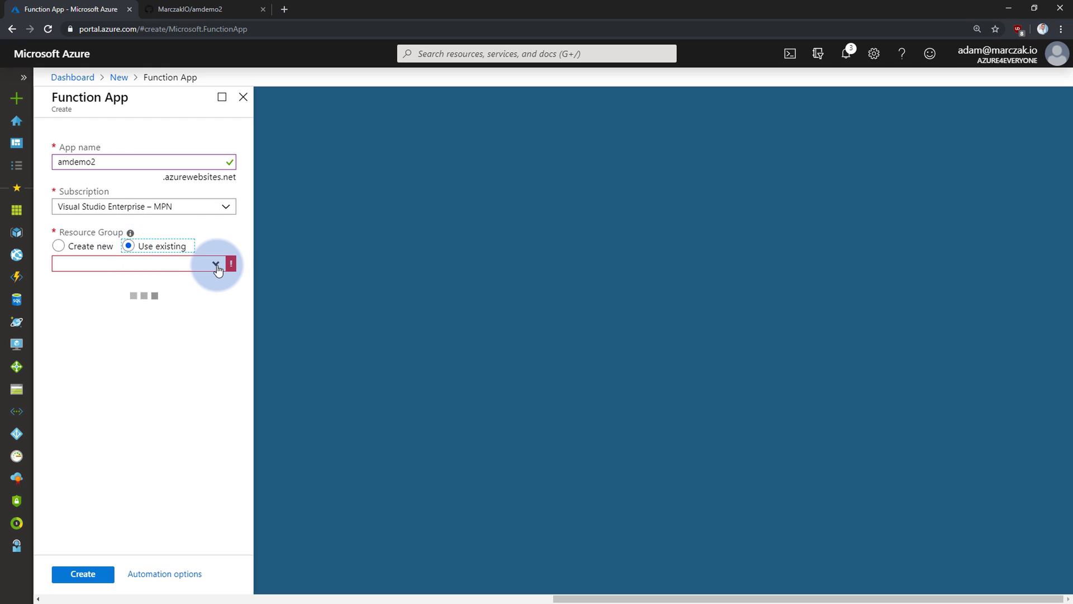
pyautogui.click(200, 285)
pyautogui.click(226, 306)
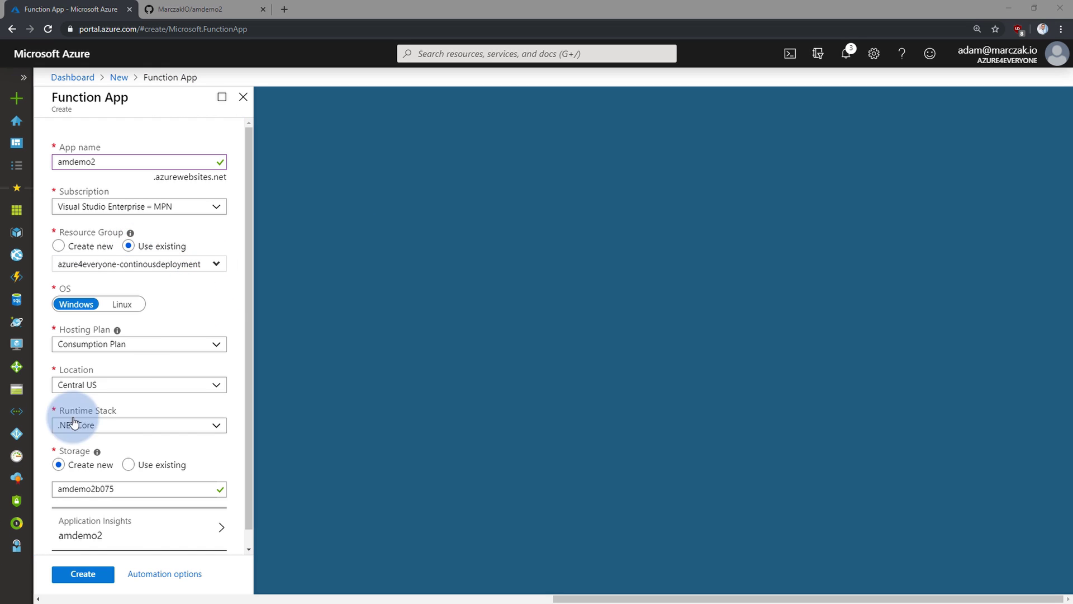
# Set the Function App's location to North Europe and create it with the Windows, Consumption Plan and .NET Core settings.
pyautogui.click(234, 307)
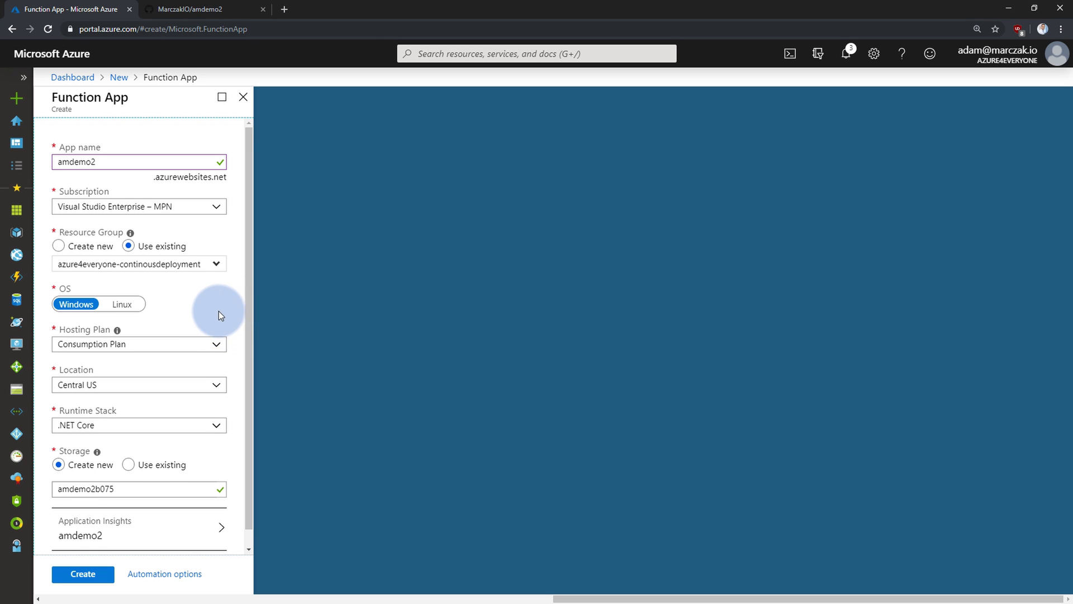
pyautogui.scroll(-1, 224, 307)
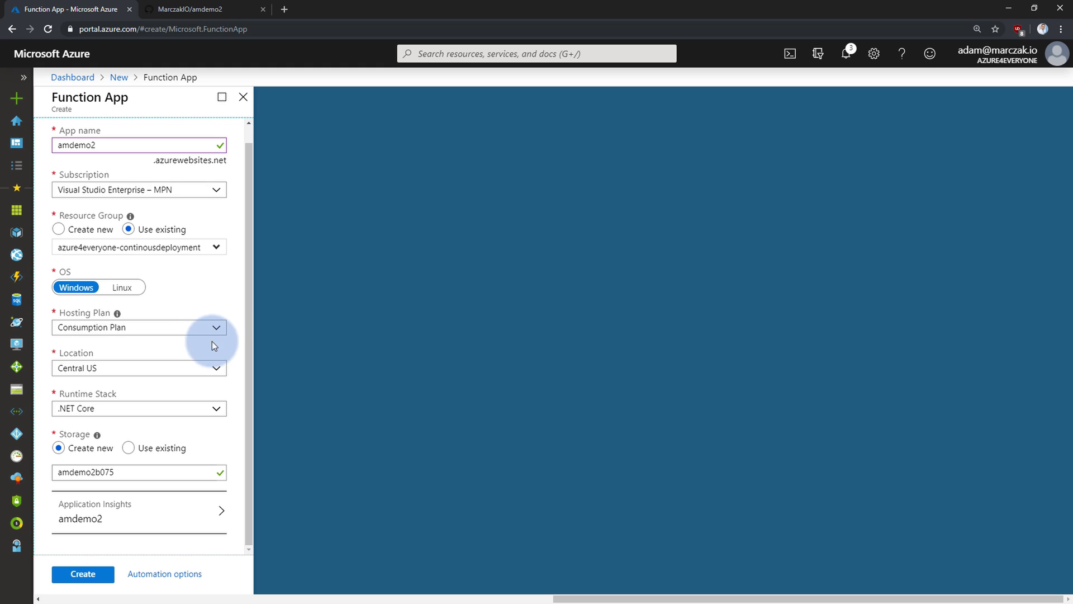
pyautogui.click(217, 367)
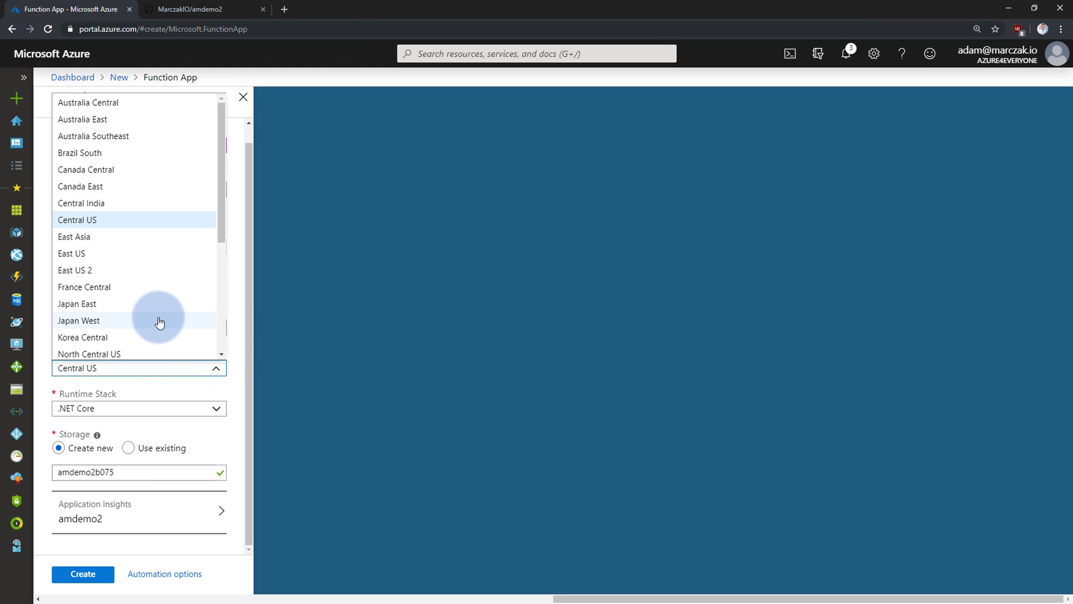
pyautogui.scroll(-1, 158, 321)
pyautogui.click(106, 314)
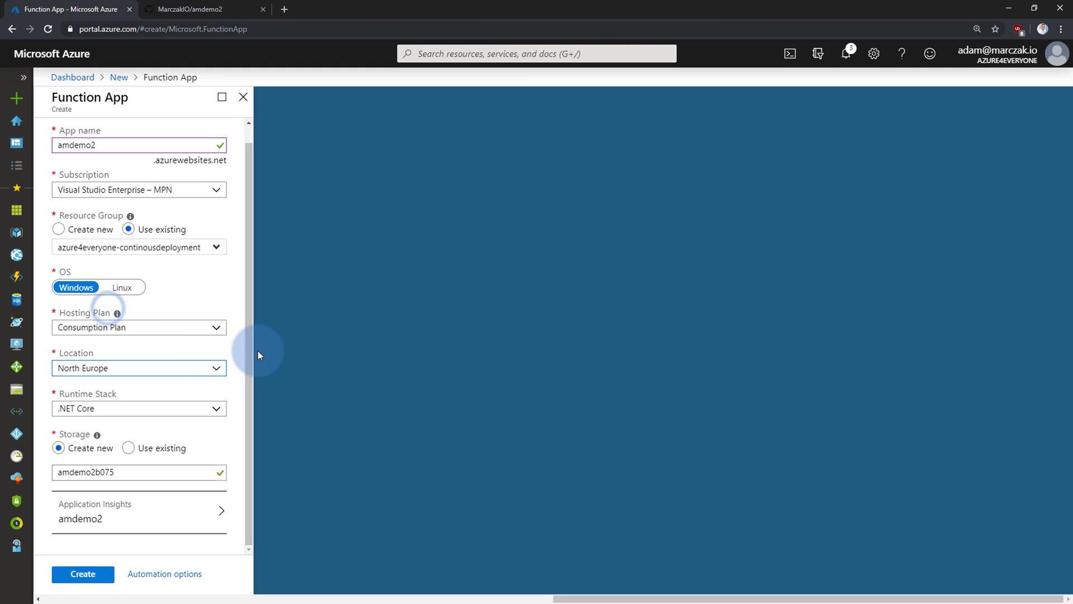
pyautogui.click(232, 401)
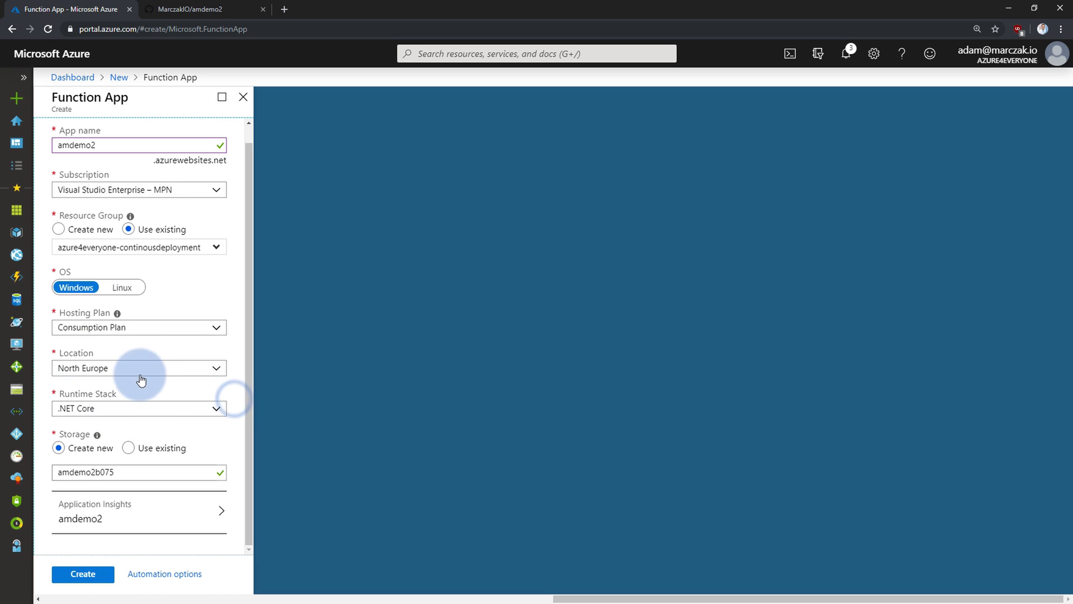
pyautogui.click(99, 575)
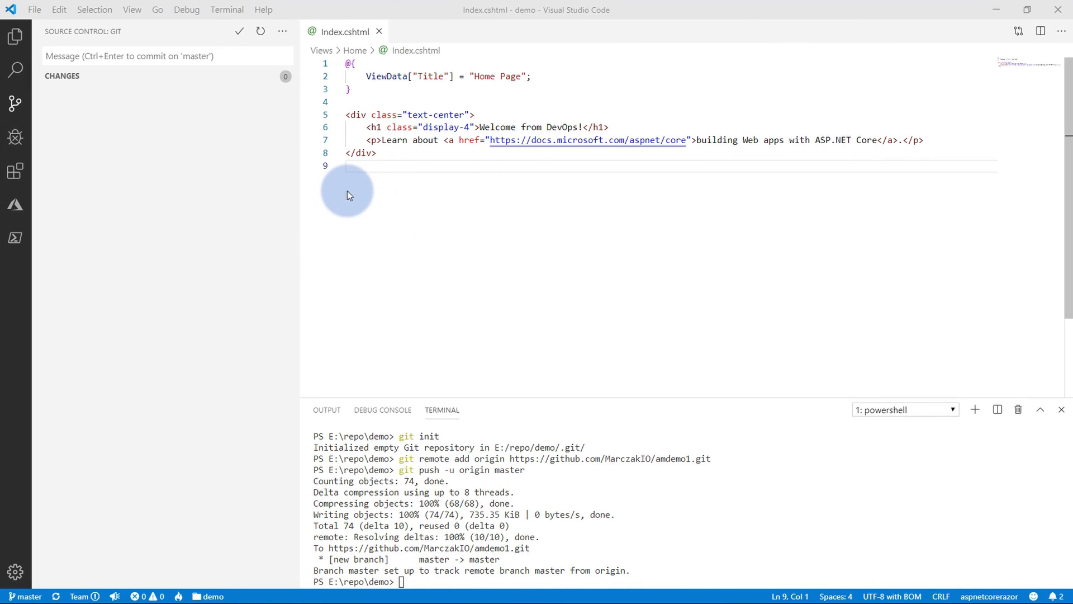
# Switch to Visual Studio Code and delete all files and folders of the demo project.
pyautogui.click(22, 43)
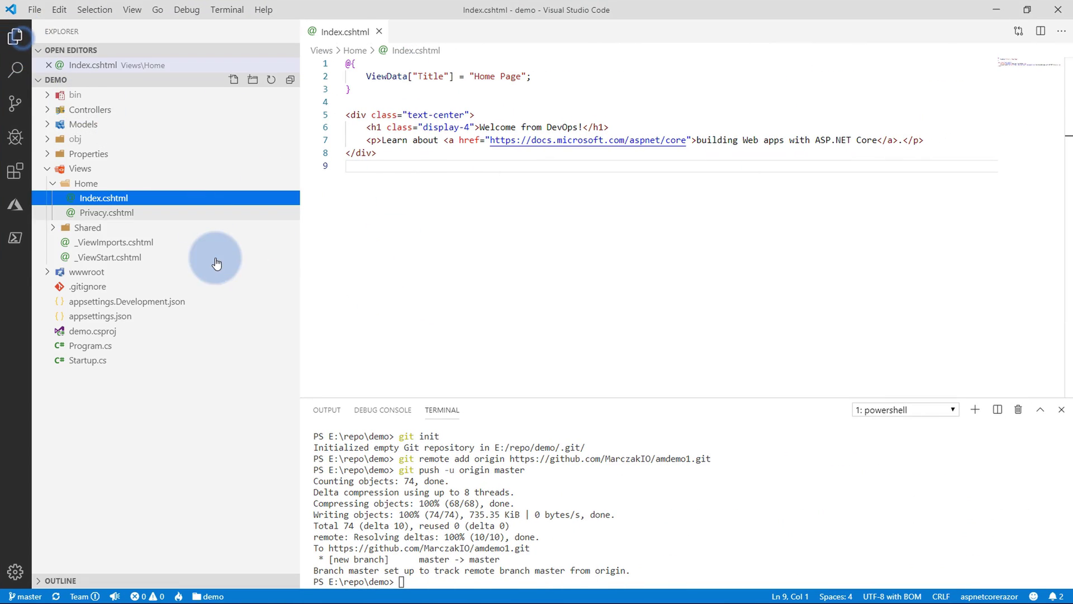
pyautogui.click(176, 231)
pyautogui.hotkey('ctrl', 'a')
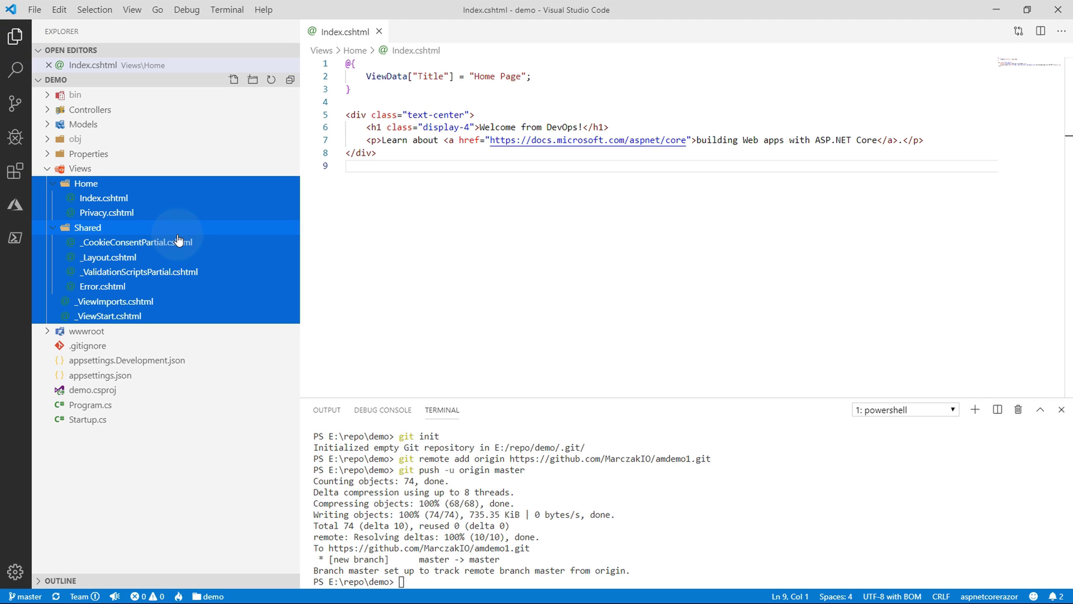
pyautogui.press('Delete')
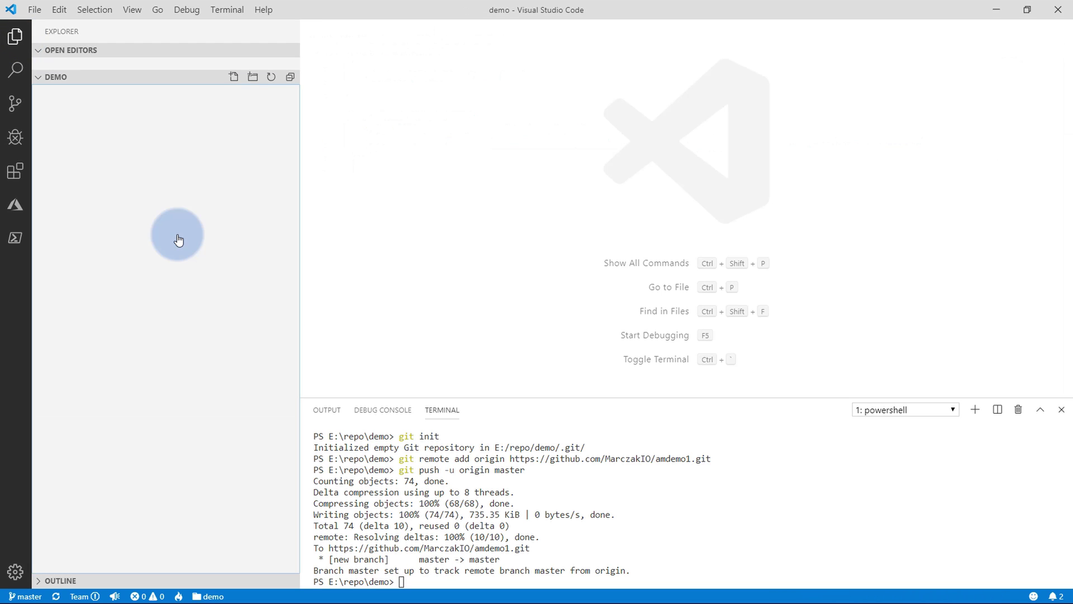
# List the demo folder's contents in the terminal and remove its Git repository with "rm -r -force .git".
pyautogui.click(475, 586)
pyautogui.write('ls')
pyautogui.press('Return')
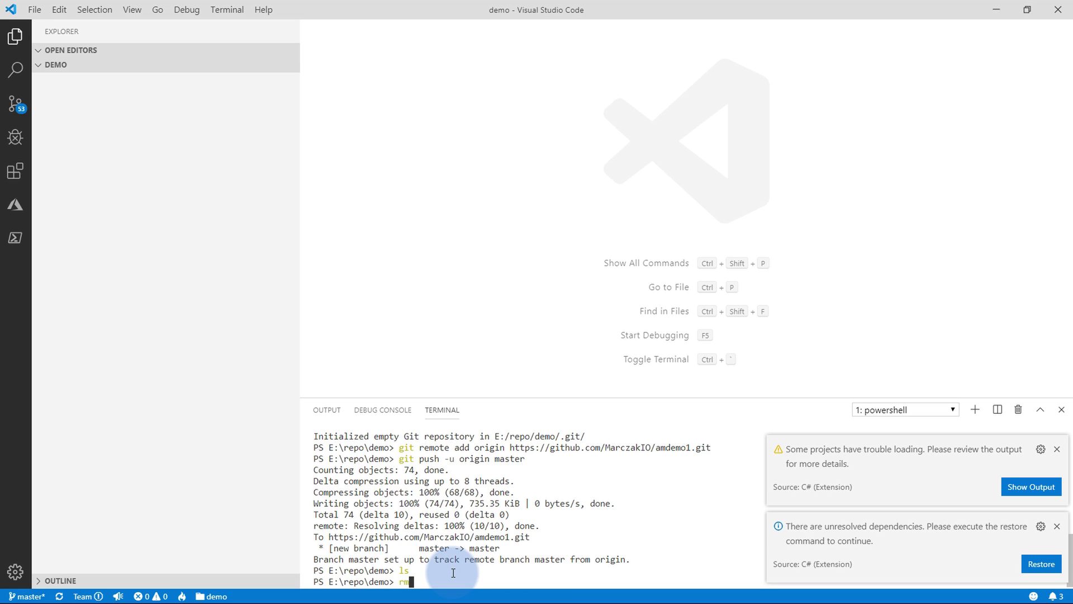
pyautogui.write('rm -r -force')
pyautogui.press('Return')
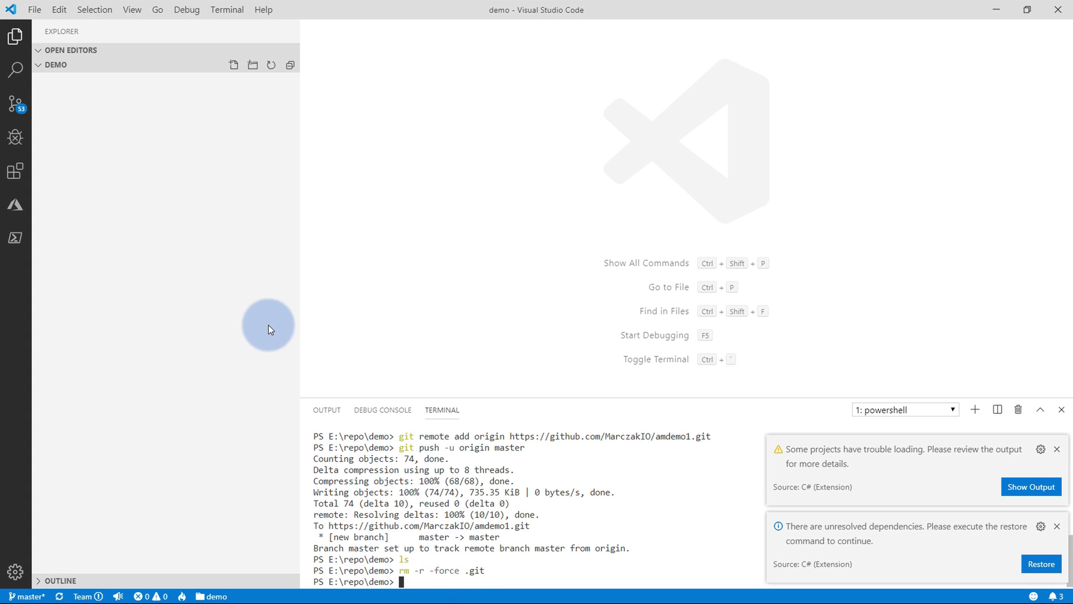
# Check source control and the file explorer for the emptied demo folder, and dismiss the C# extension's project loading notification.
pyautogui.click(15, 104)
pyautogui.click(15, 36)
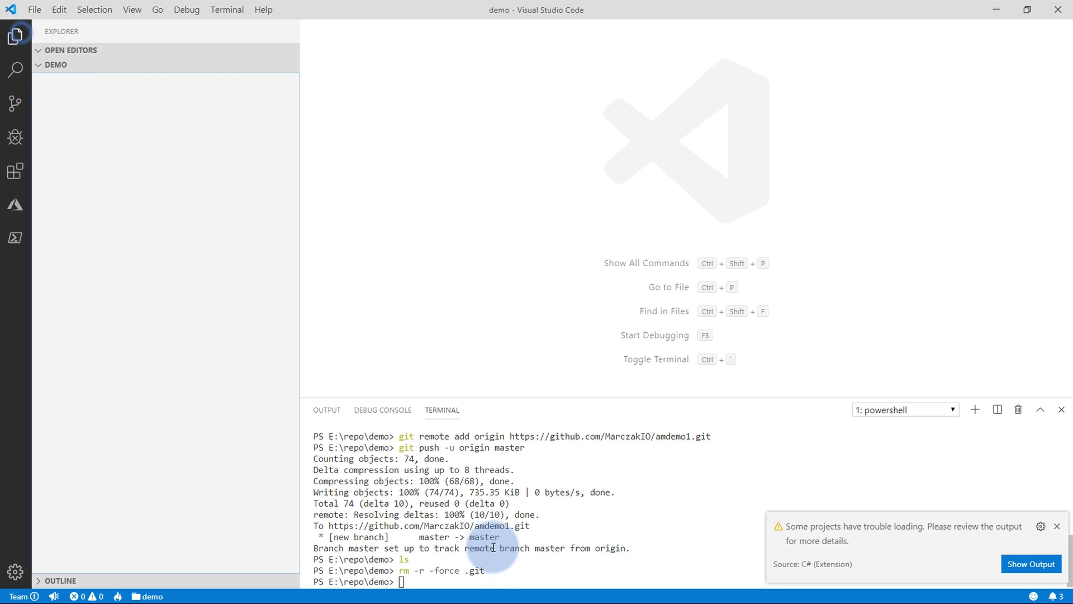
pyautogui.click(1057, 526)
pyautogui.click(416, 264)
pyautogui.click(381, 118)
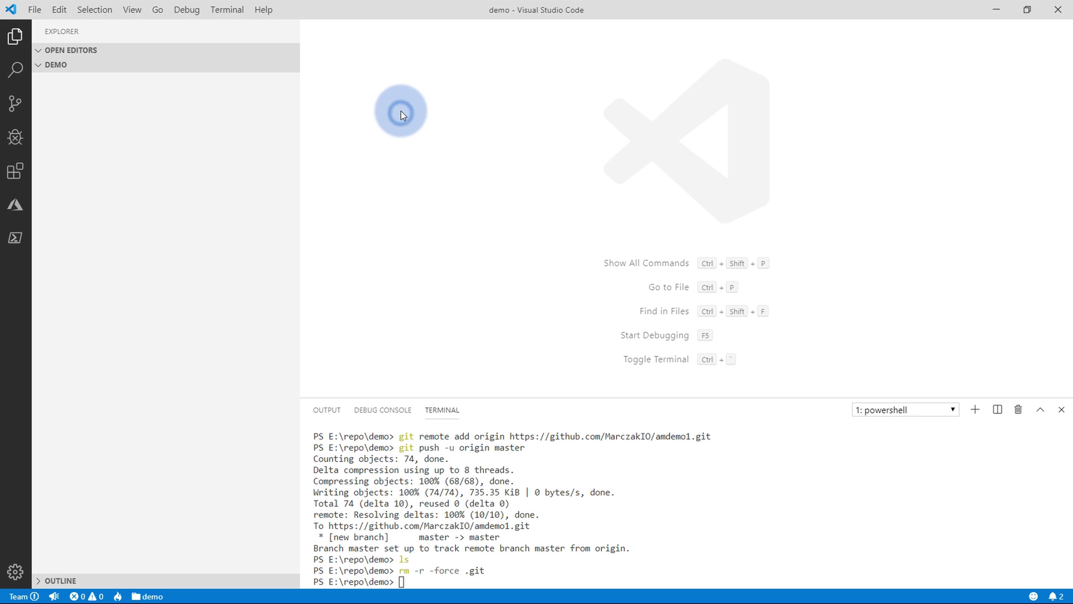
# Create a function in the empty demo folder, accepting a new function project with C# as its language.
pyautogui.hotkey('ctrl', 'shift', 'p')
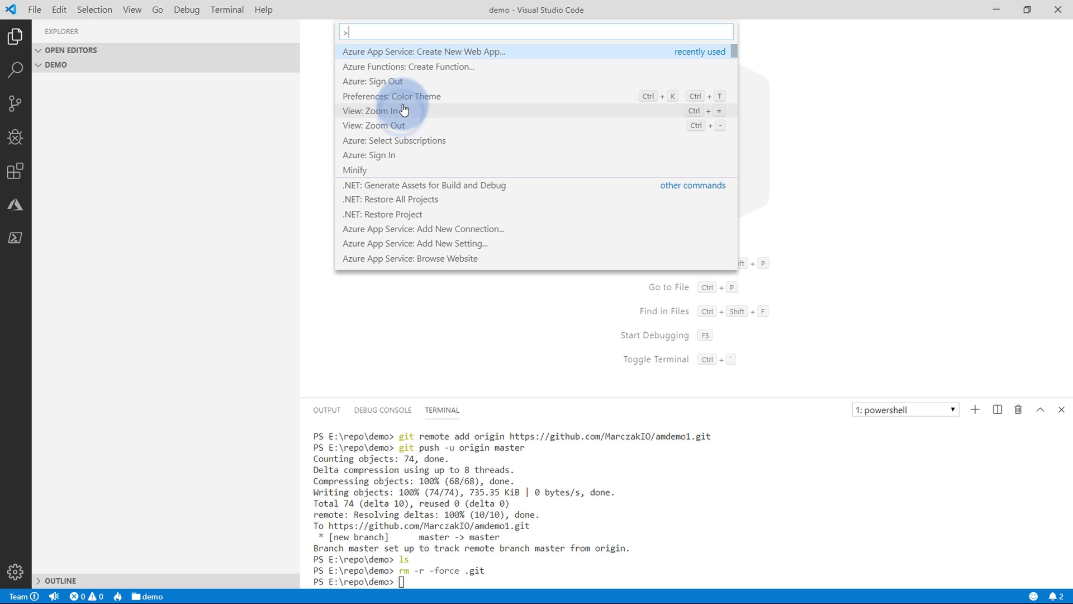
pyautogui.click(426, 70)
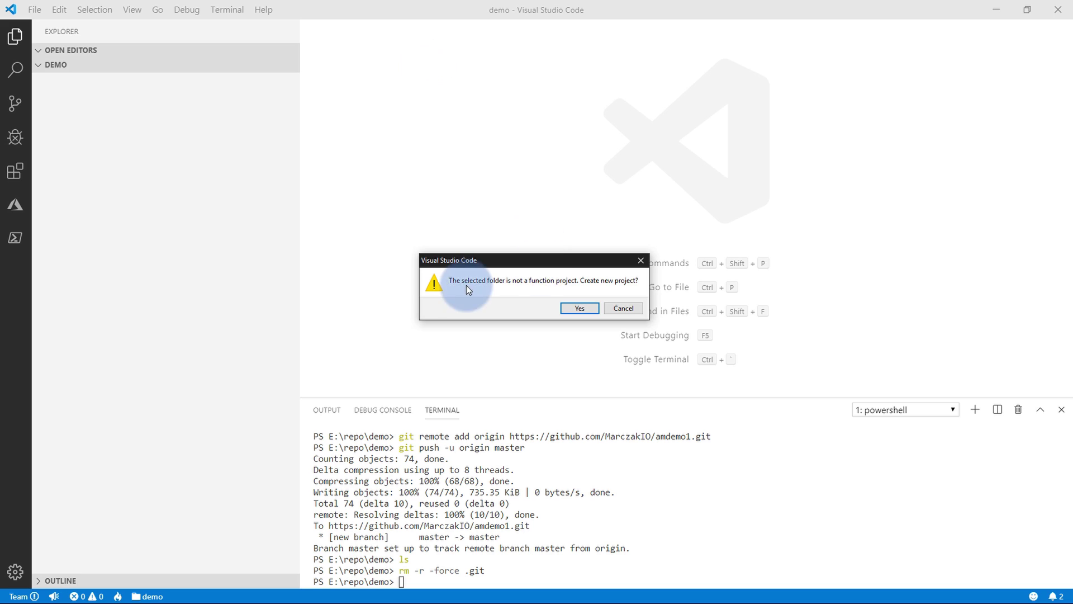
pyautogui.click(580, 308)
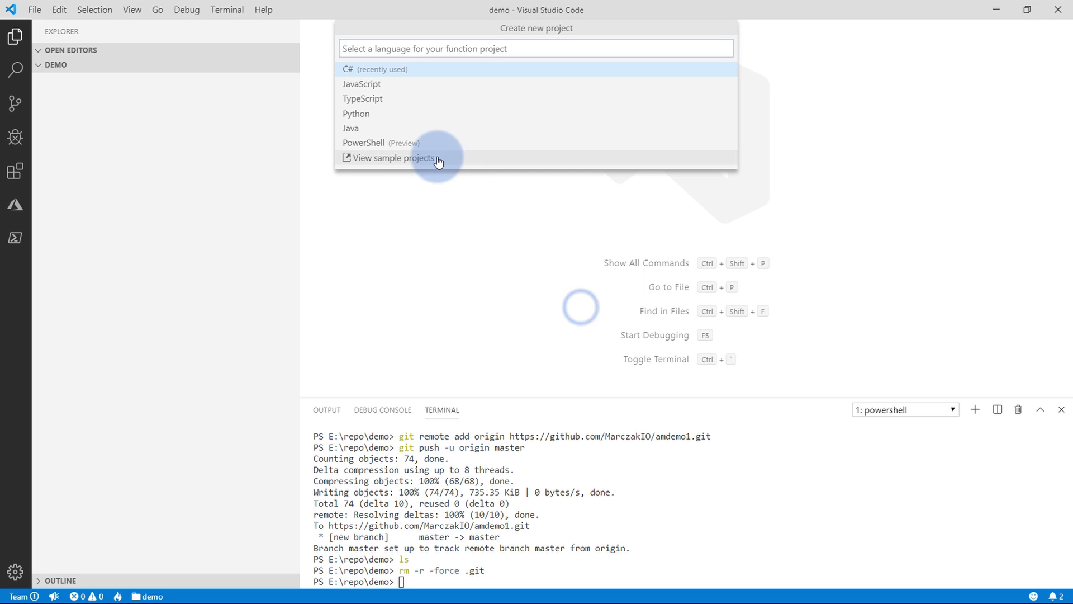
pyautogui.click(353, 71)
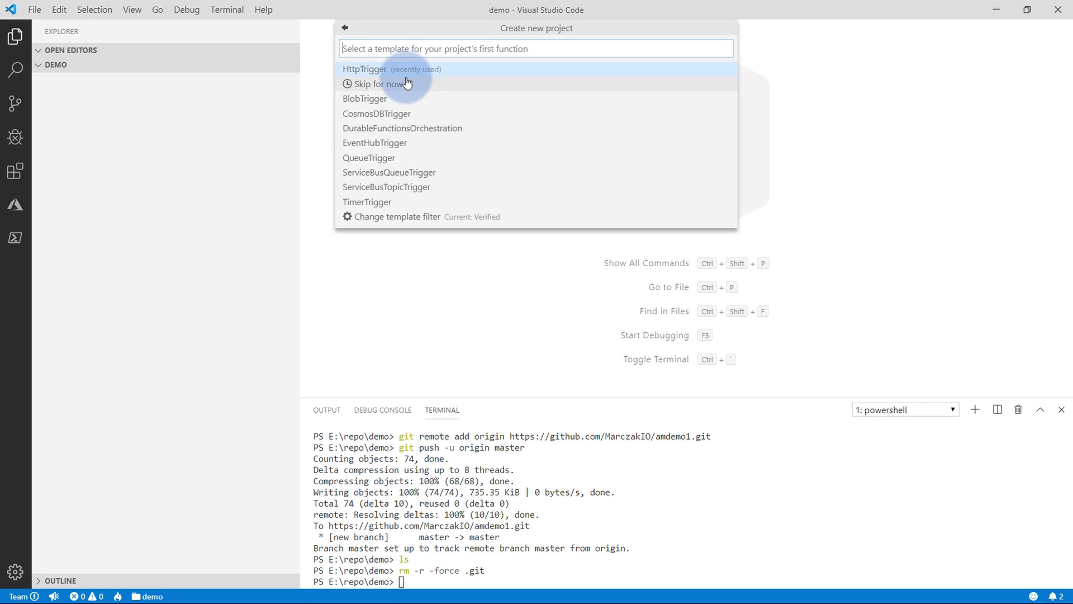
# Add an HttpTrigger function named HttpTriggerCSharp with namespace Company.Function and Function access rights, and restore the project's dependencies.
pyautogui.click(364, 70)
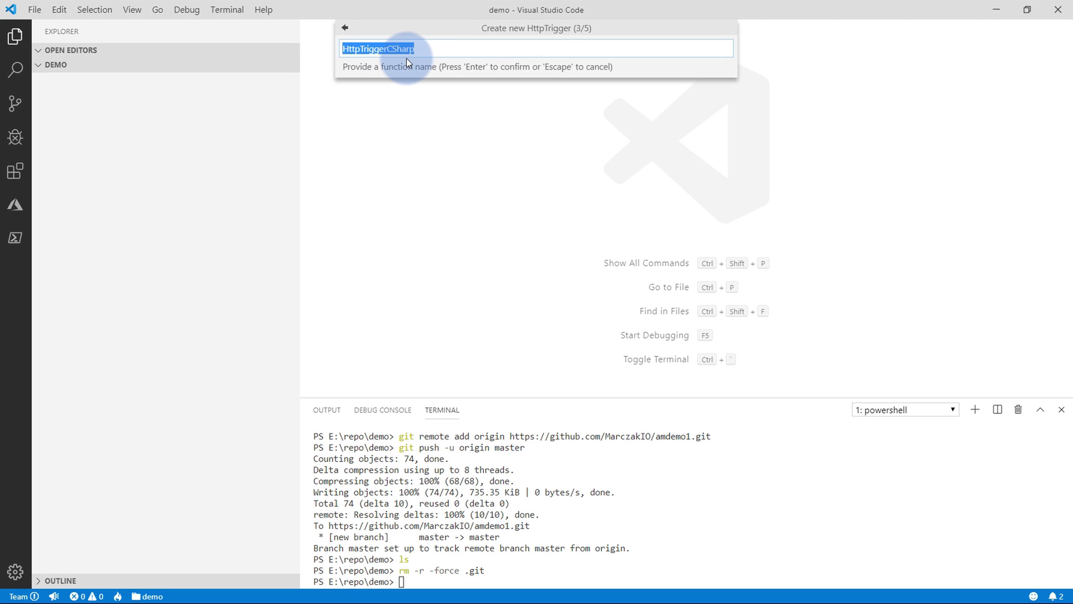
pyautogui.press('Return')
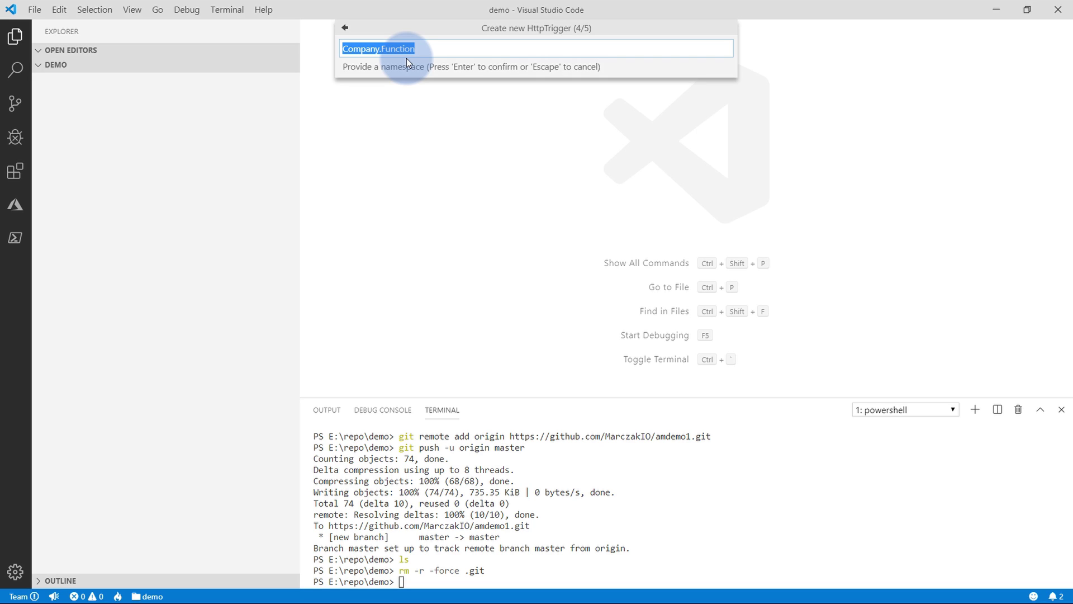
pyautogui.press('Return')
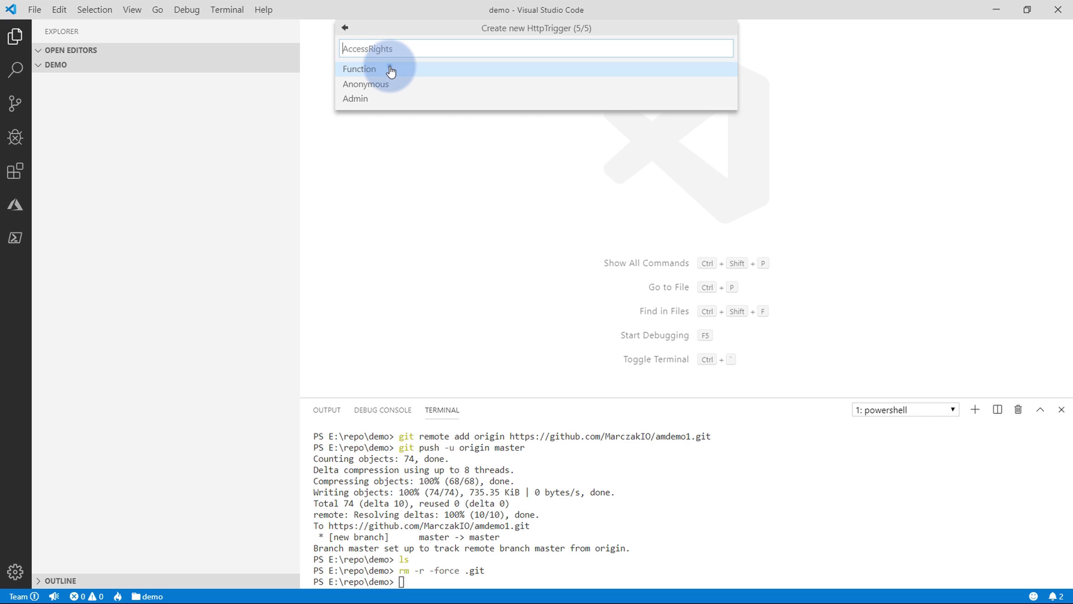
pyautogui.click(389, 68)
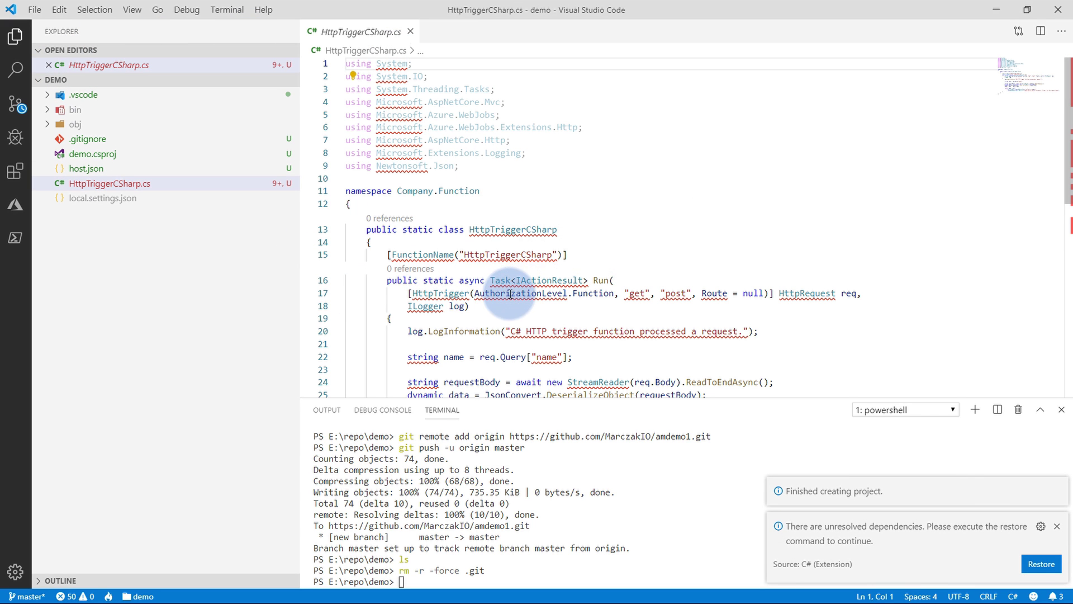
pyautogui.click(1041, 564)
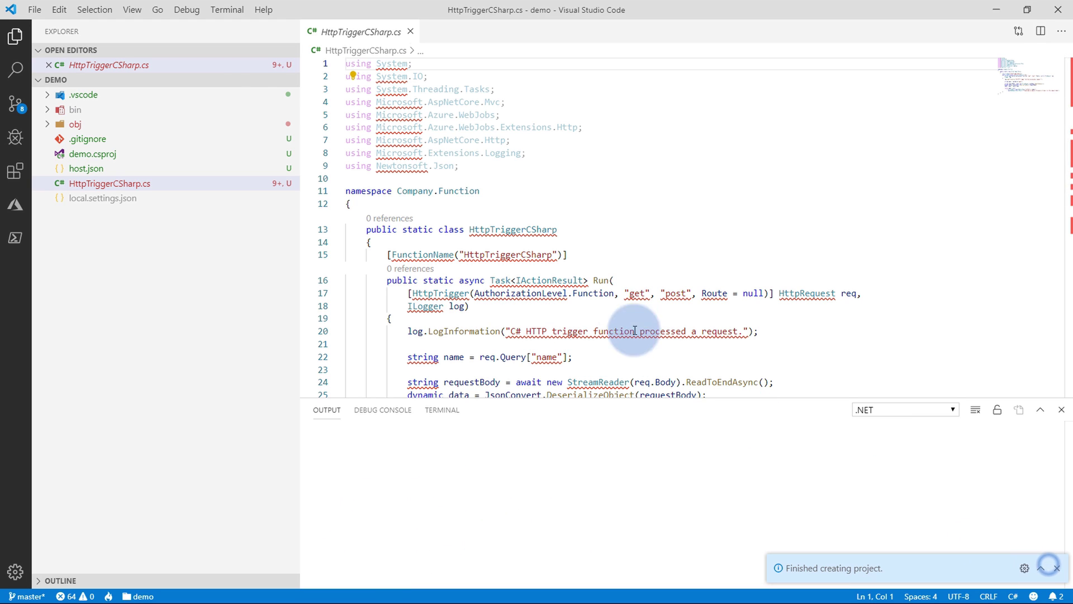
# Examine the generated project's .gitignore, local.settings.json, bin folder and HttpTriggerCSharp.cs code.
pyautogui.click(163, 259)
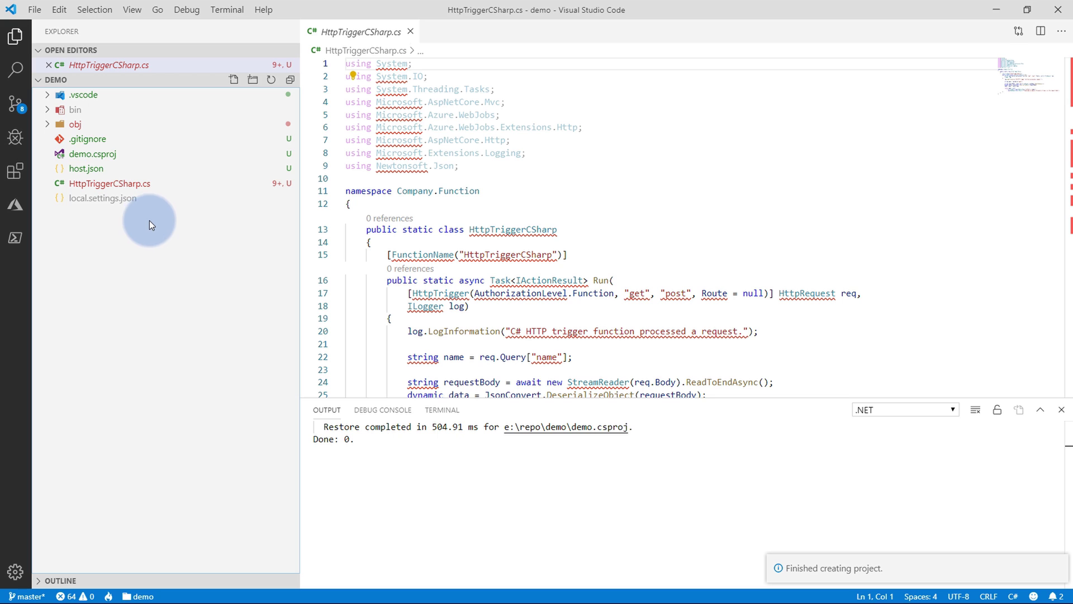
pyautogui.click(97, 138)
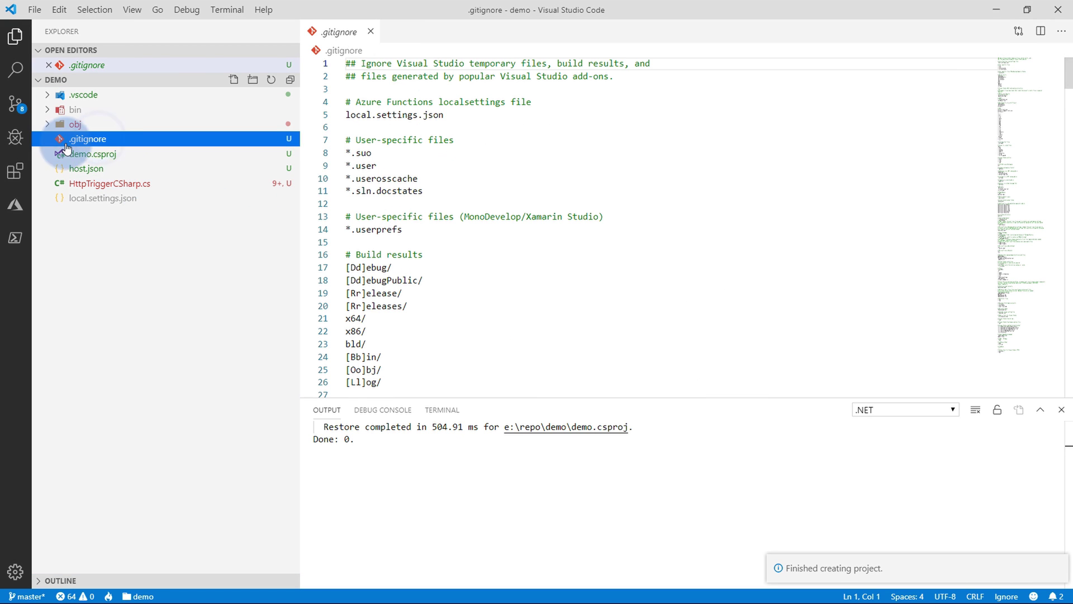
pyautogui.click(112, 201)
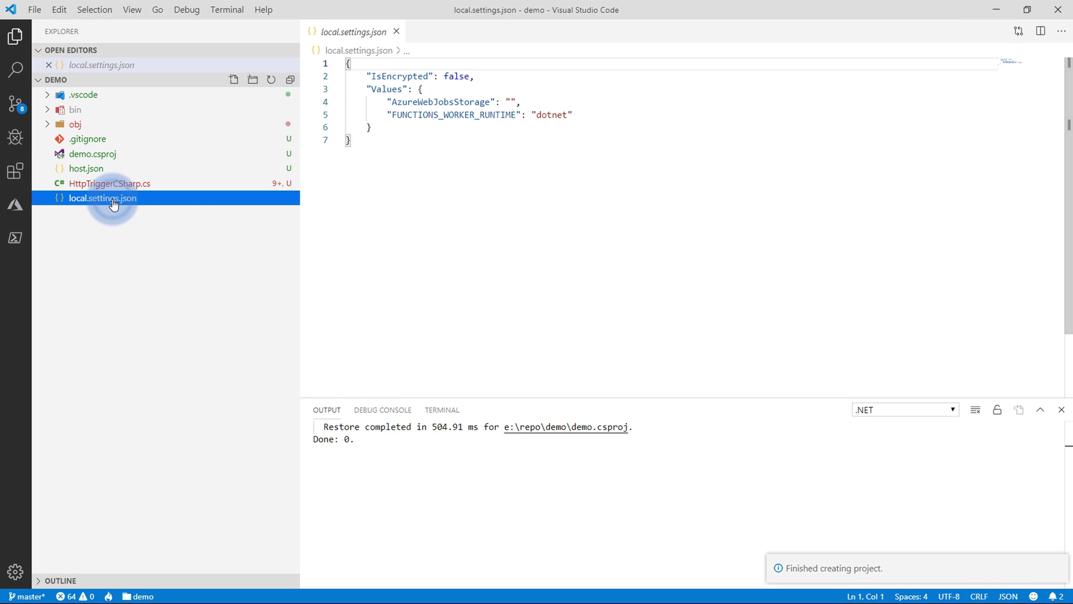
pyautogui.click(90, 111)
pyautogui.click(106, 125)
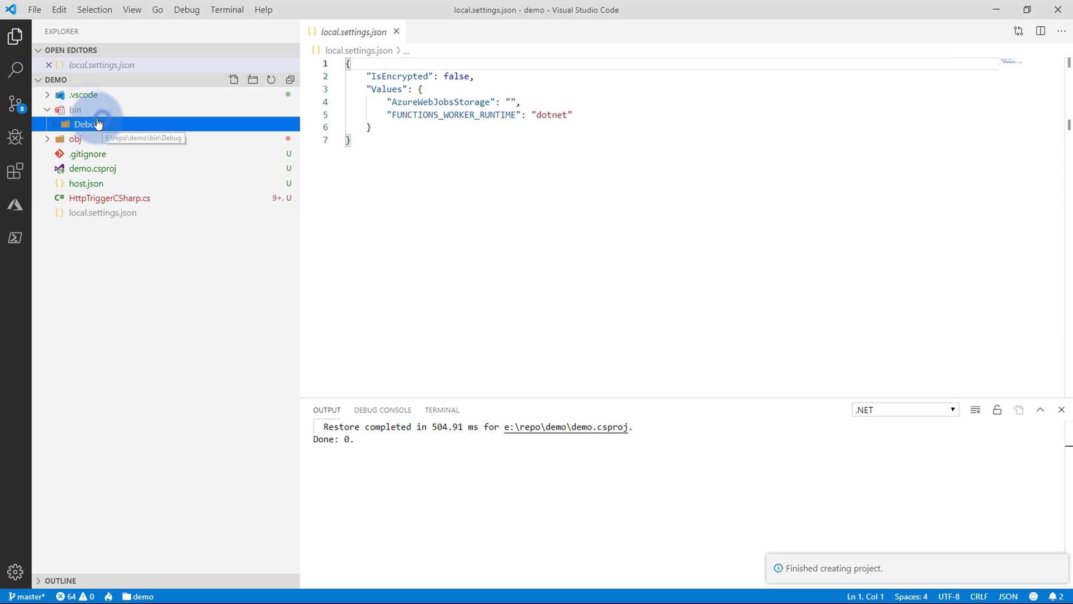
pyautogui.click(49, 112)
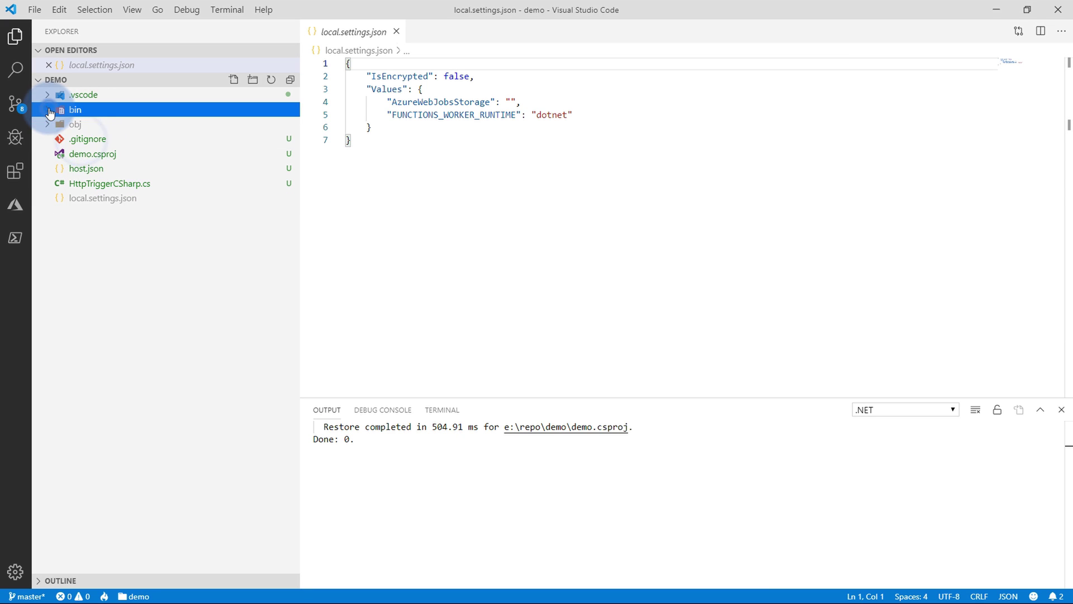
pyautogui.click(145, 232)
pyautogui.click(147, 189)
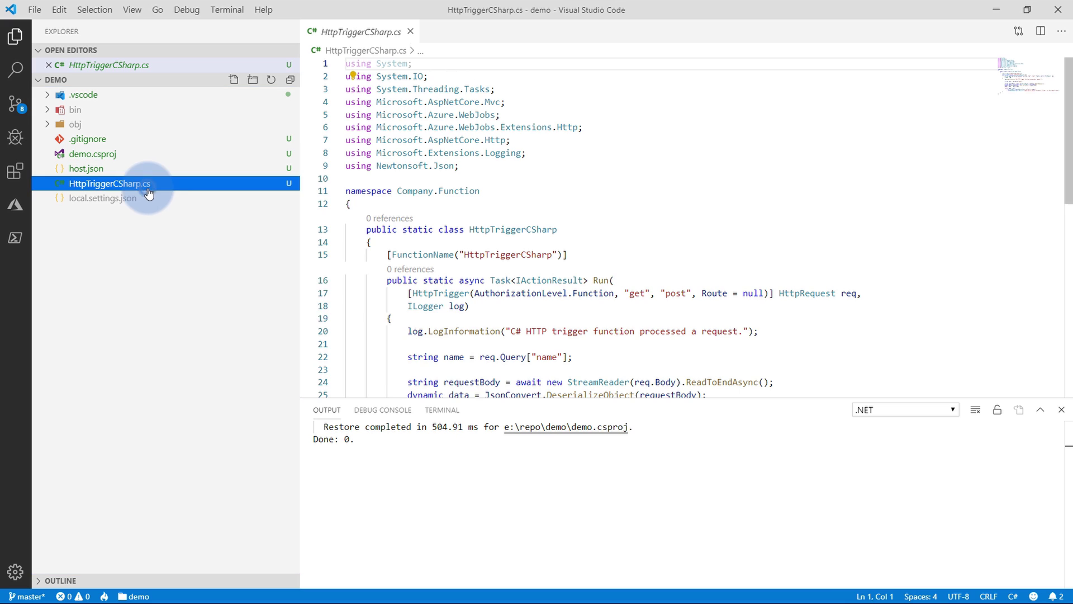
pyautogui.click(456, 347)
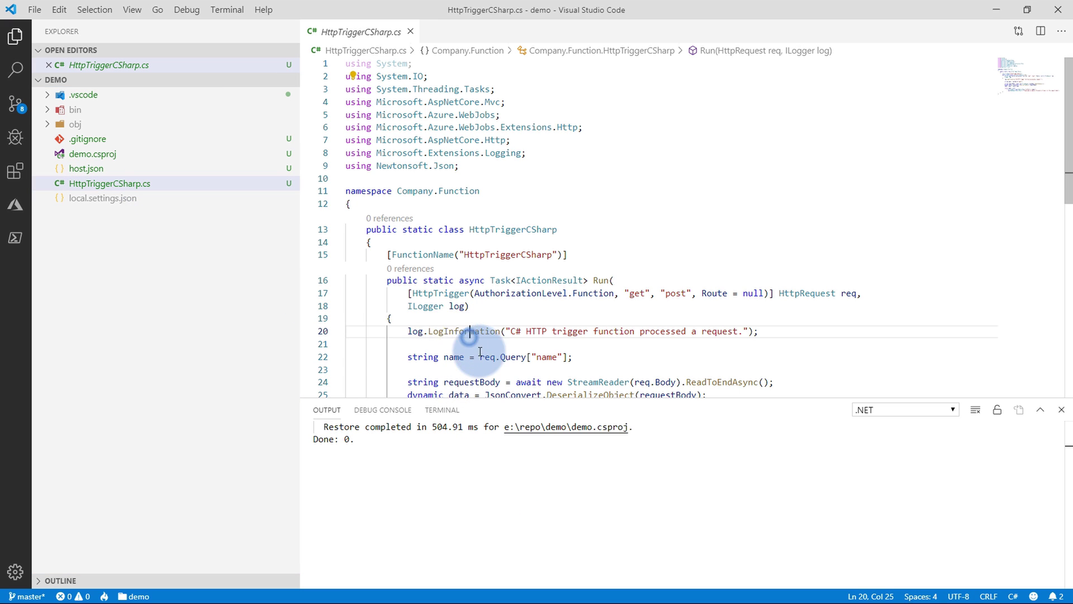
pyautogui.moveTo(481, 334)
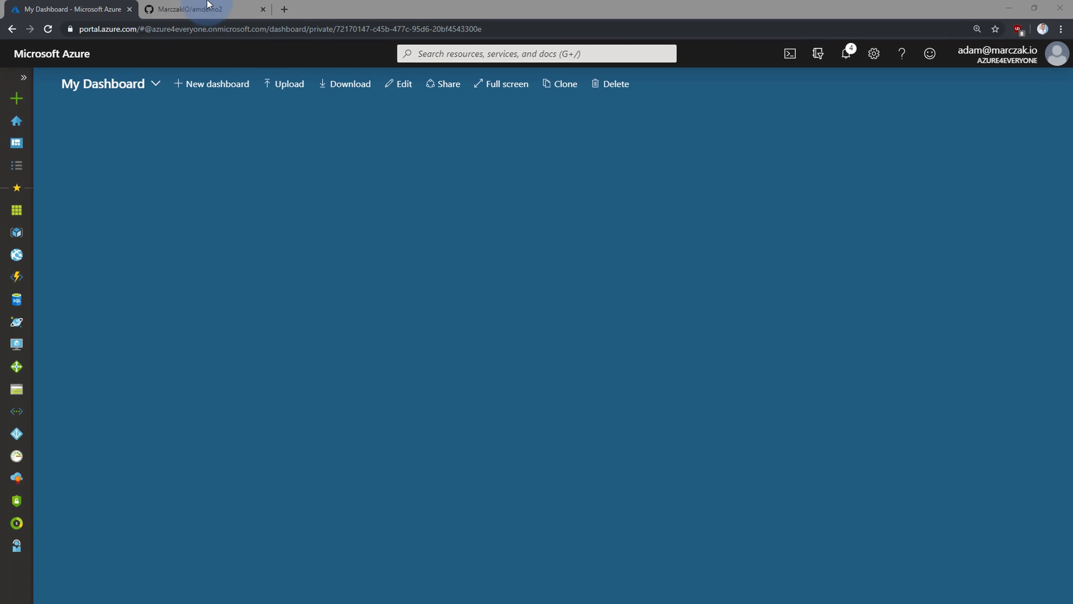
# Switch to the amdemo2 repository page on GitHub and copy the commands for pushing an existing repository.
pyautogui.click(207, 9)
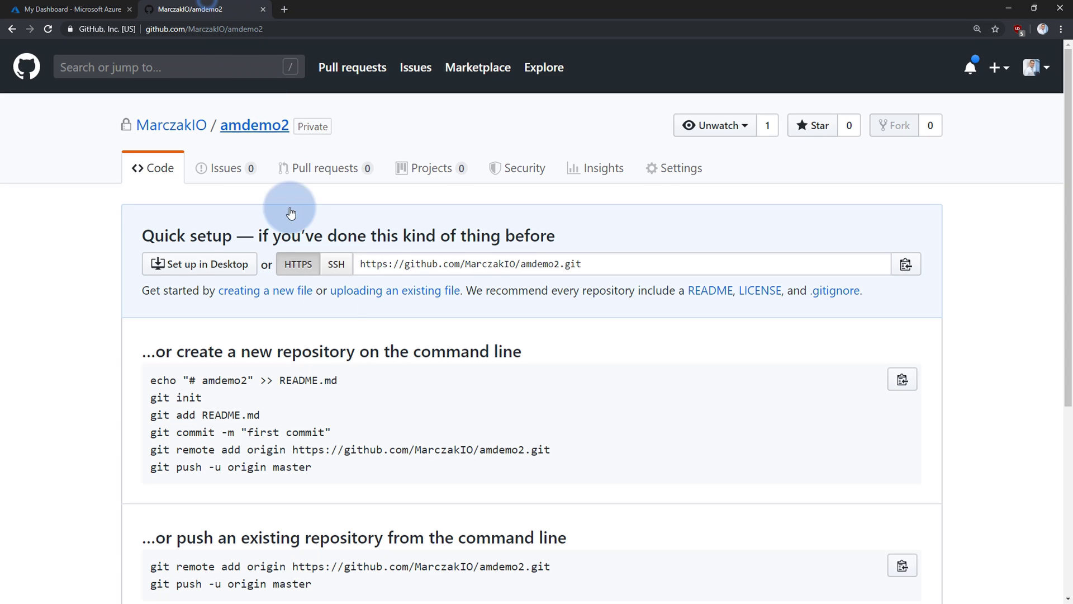
pyautogui.scroll(-2, 356, 381)
pyautogui.moveTo(324, 475); pyautogui.dragTo(150, 444)
pyautogui.hotkey('ctrl', 'c')
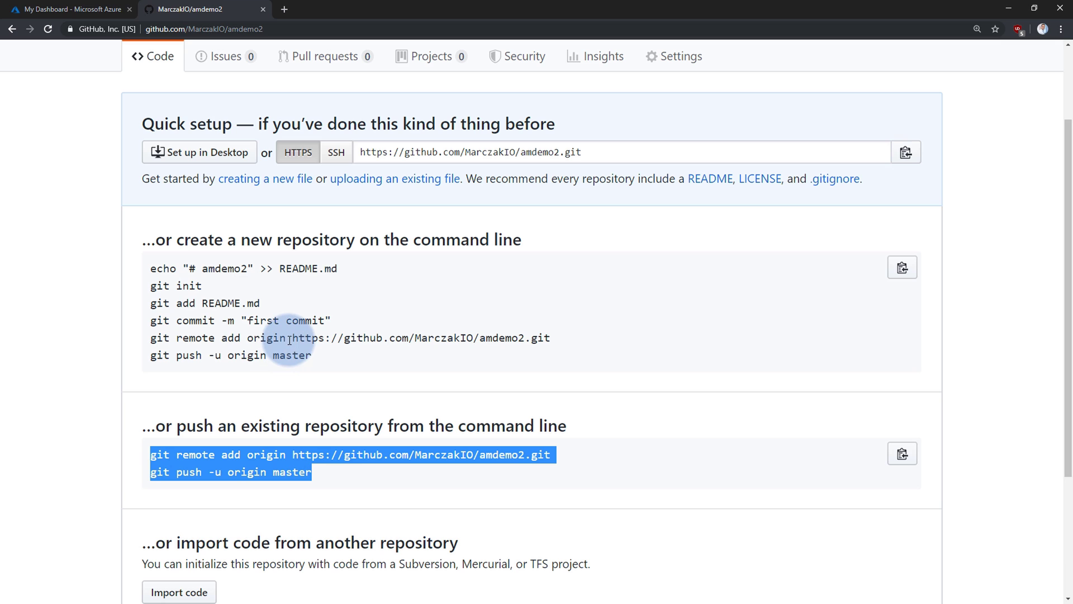
# Switch to Visual Studio Code and commit all project changes with the message "initial demo".
pyautogui.hotkey('alt', 'Tab')
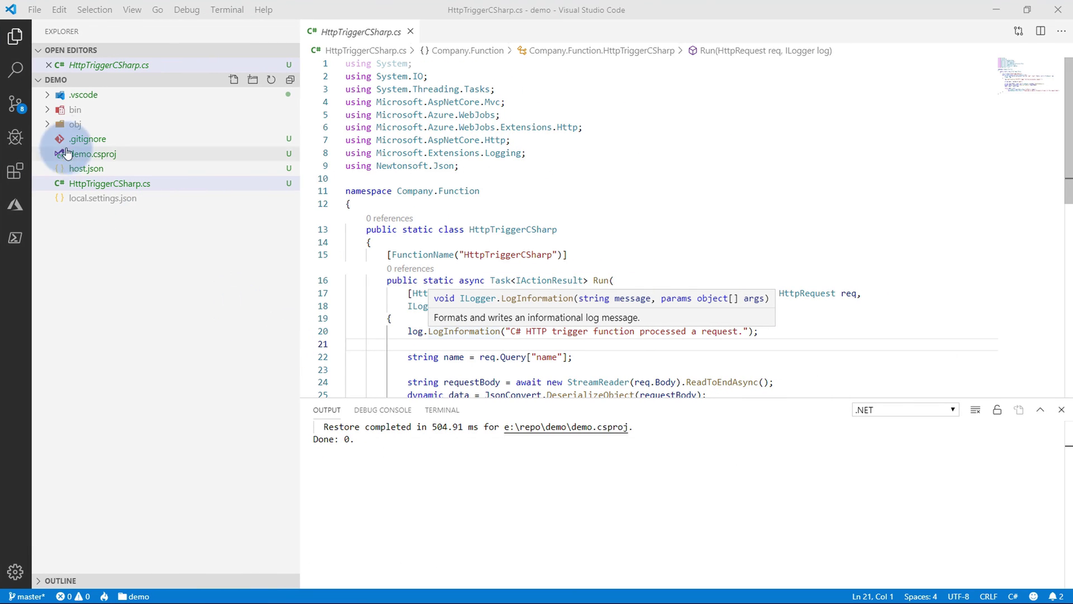
pyautogui.click(17, 103)
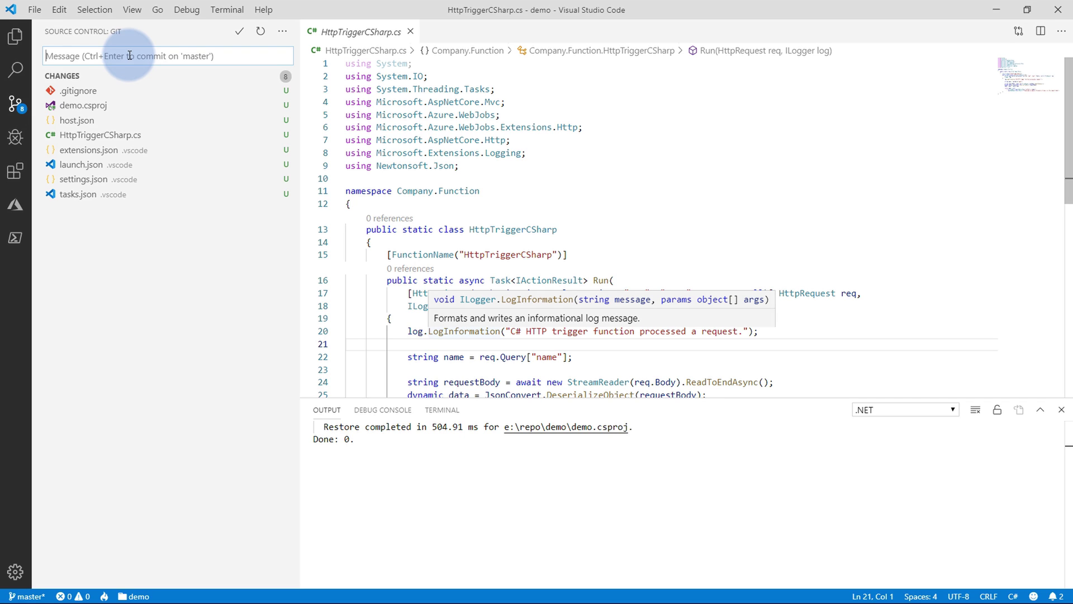
pyautogui.write('initial demo')
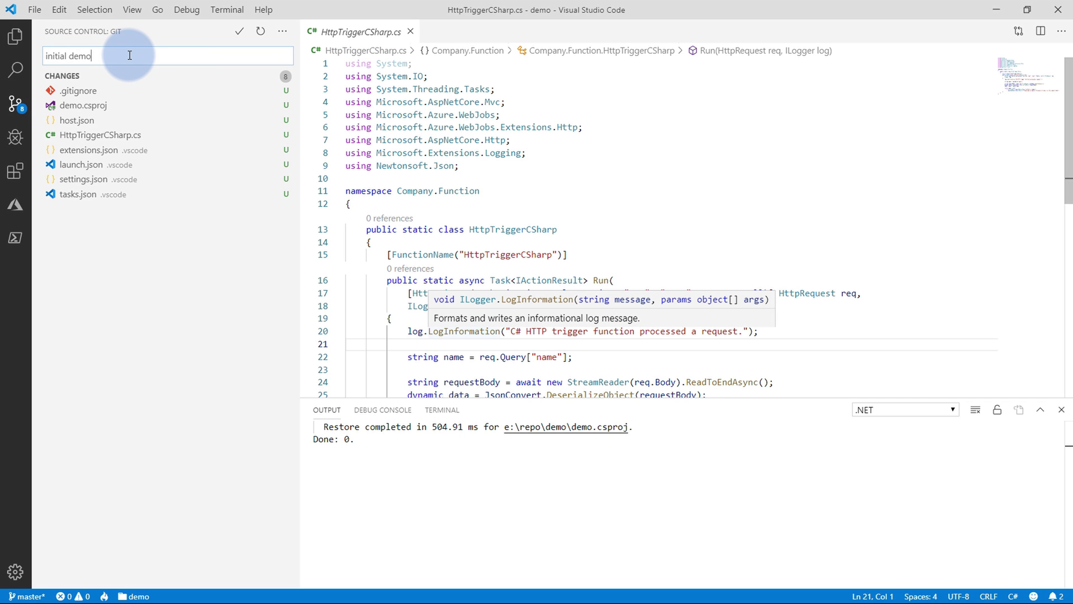
pyautogui.click(239, 31)
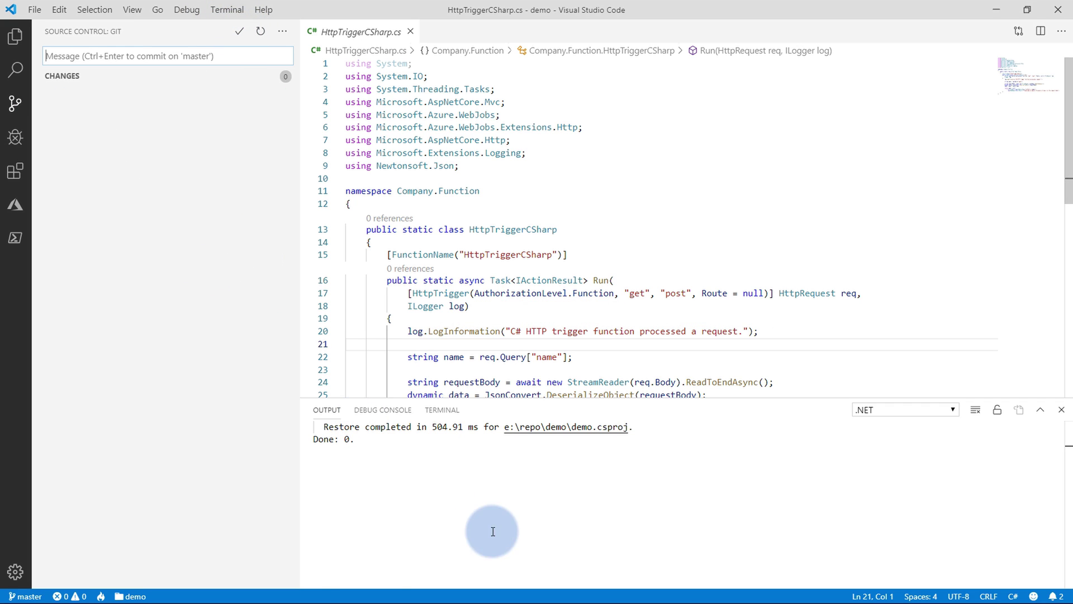
# Run the copied commands in the terminal to add the amdemo2 remote as origin and push the master branch.
pyautogui.click(442, 410)
pyautogui.hotkey('ctrl', 'v')
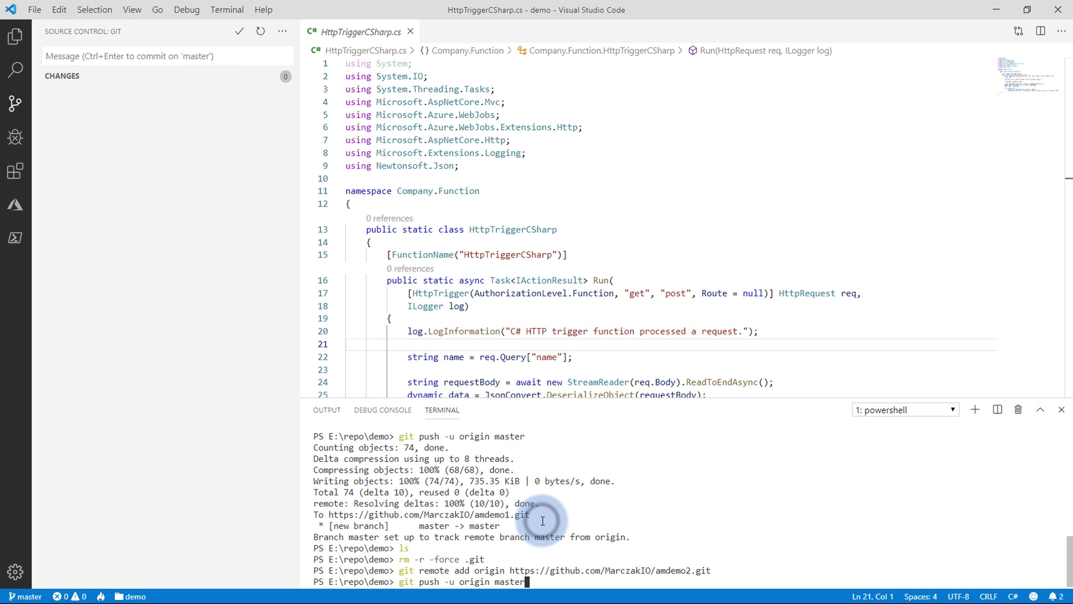
pyautogui.press('Return')
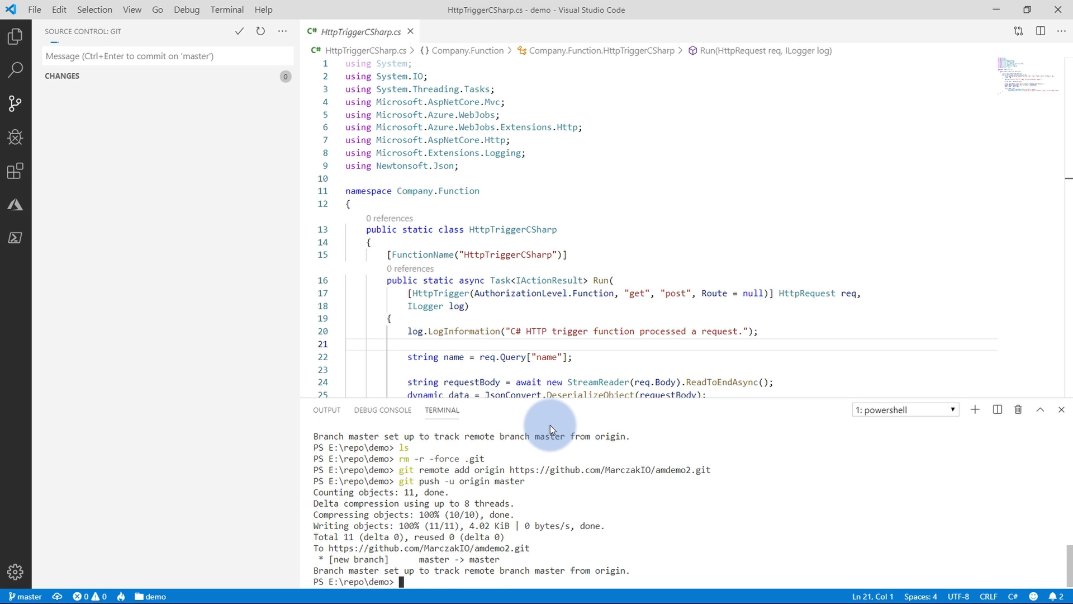
# Switch to the browser, reload the amdemo2 repository page on GitHub and check the pushed project files.
pyautogui.hotkey('alt', 'Tab')
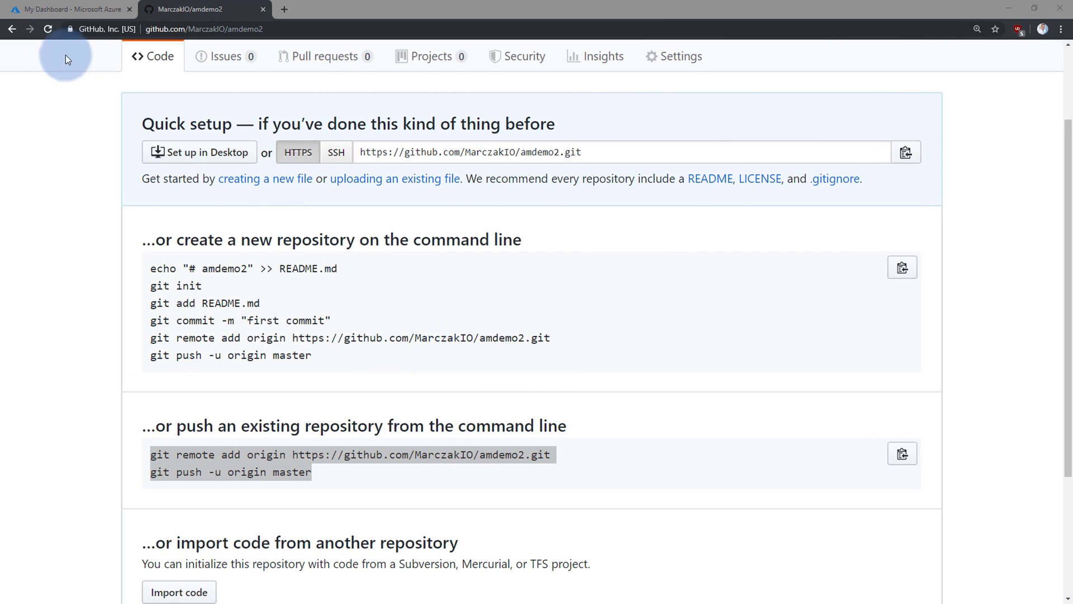
pyautogui.click(48, 30)
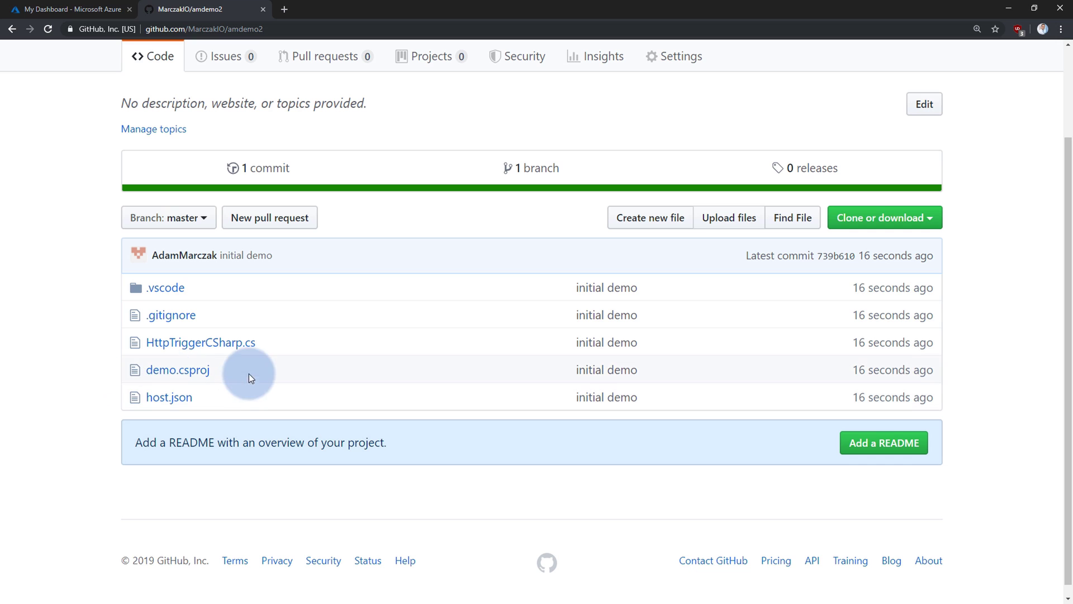
pyautogui.moveTo(249, 373); pyautogui.dragTo(145, 370)
pyautogui.click(31, 361)
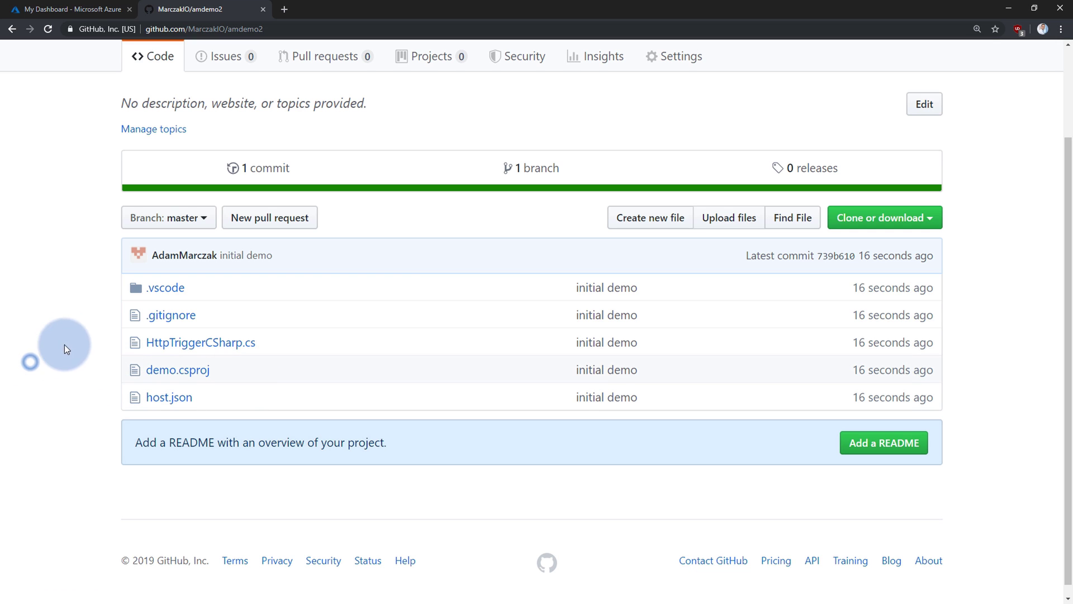
# Switch to the Azure portal and open the amdemo2 Function App from its deployment notification.
pyautogui.click(96, 14)
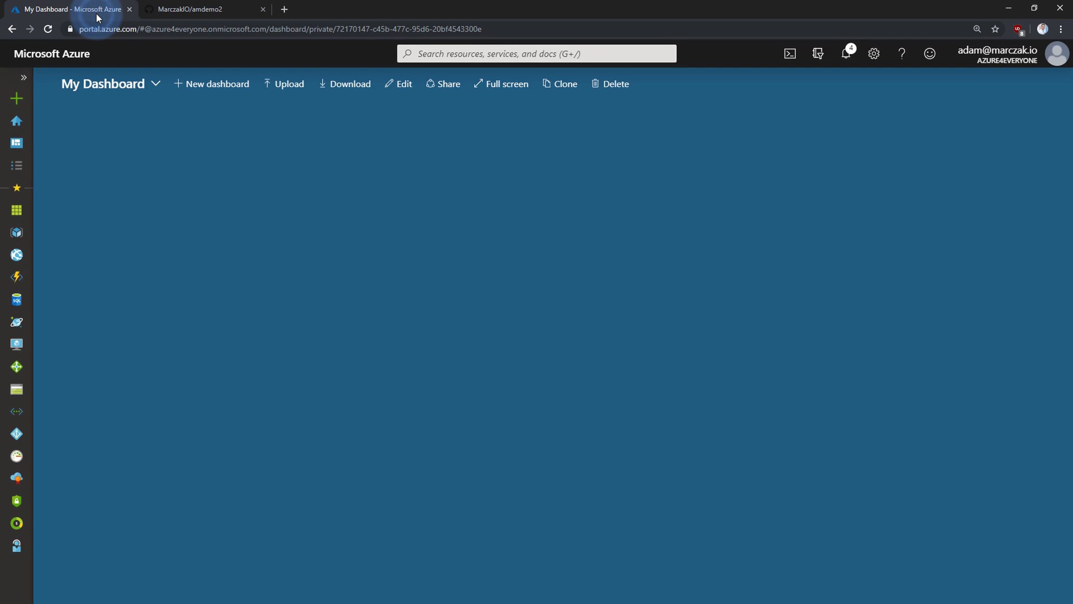
pyautogui.click(847, 54)
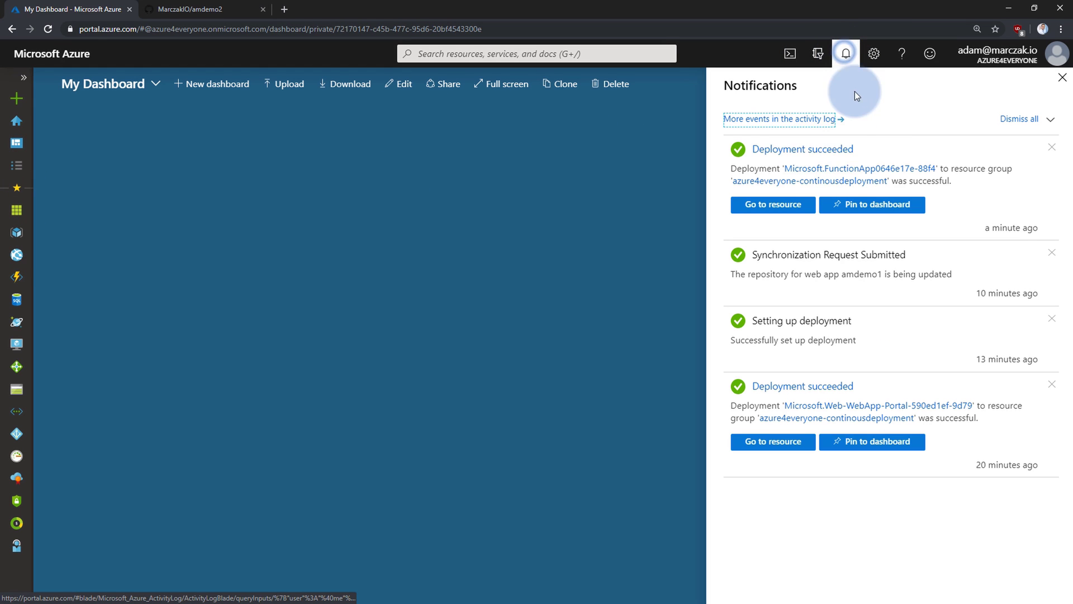
pyautogui.click(791, 208)
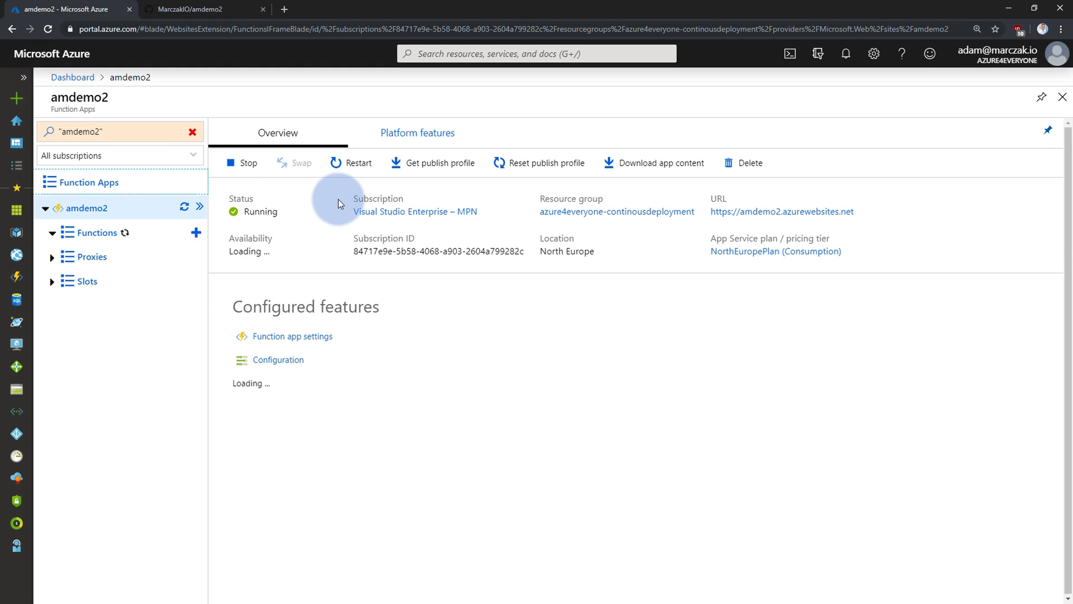
# Open the Deployment Center among the Function App's platform features and select GitHub as the source control.
pyautogui.click(413, 137)
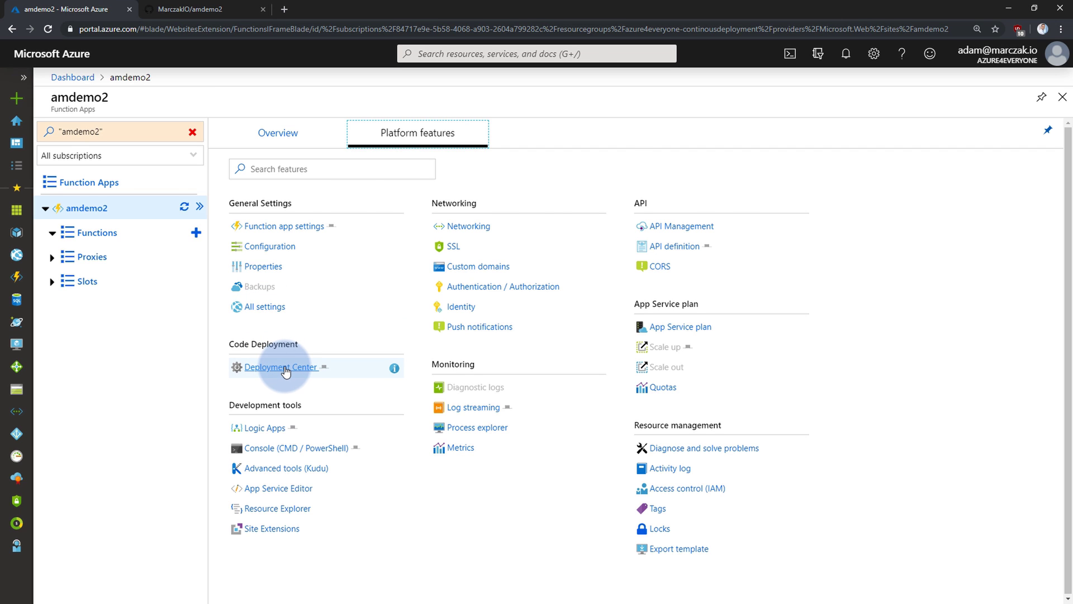
pyautogui.click(285, 369)
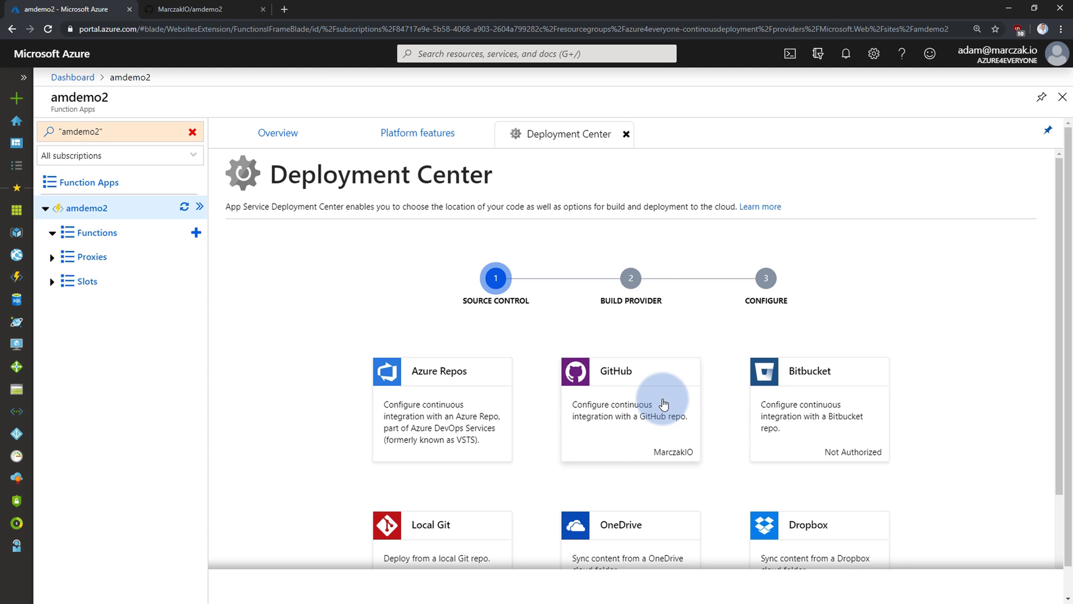
pyautogui.scroll(-2, 642, 315)
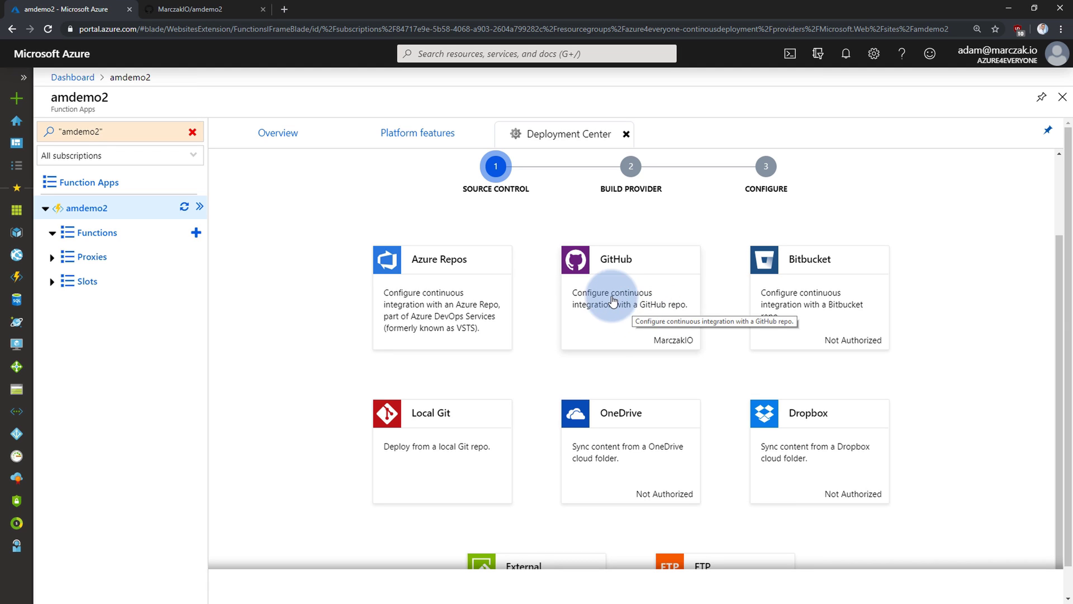
pyautogui.click(618, 305)
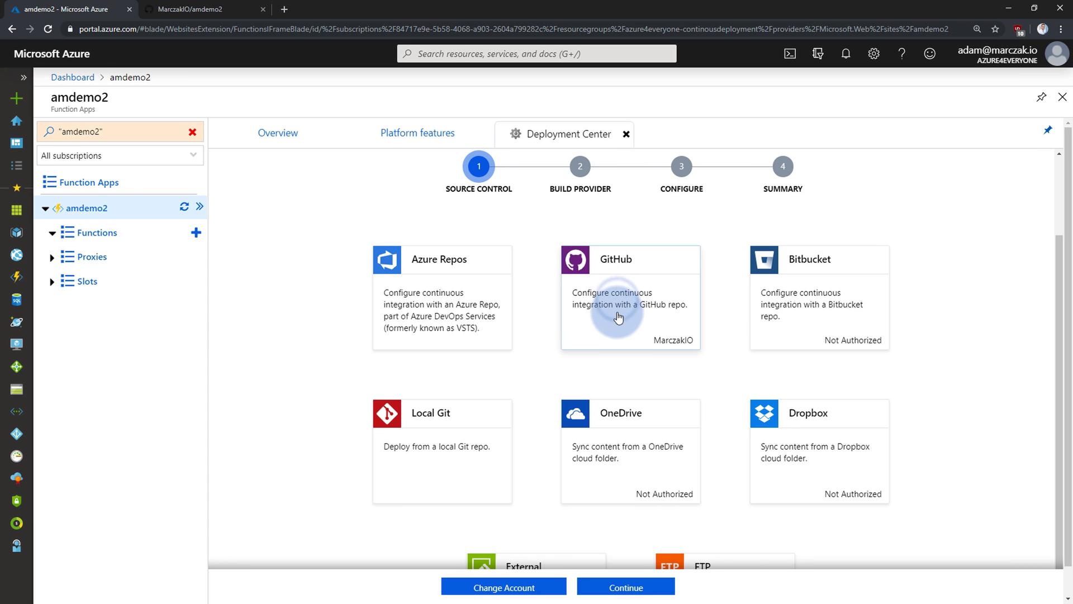
# Look through the source control options offered in the Deployment Center, then settle on GitHub again.
pyautogui.scroll(-2, 575, 384)
pyautogui.scroll(3, 571, 389)
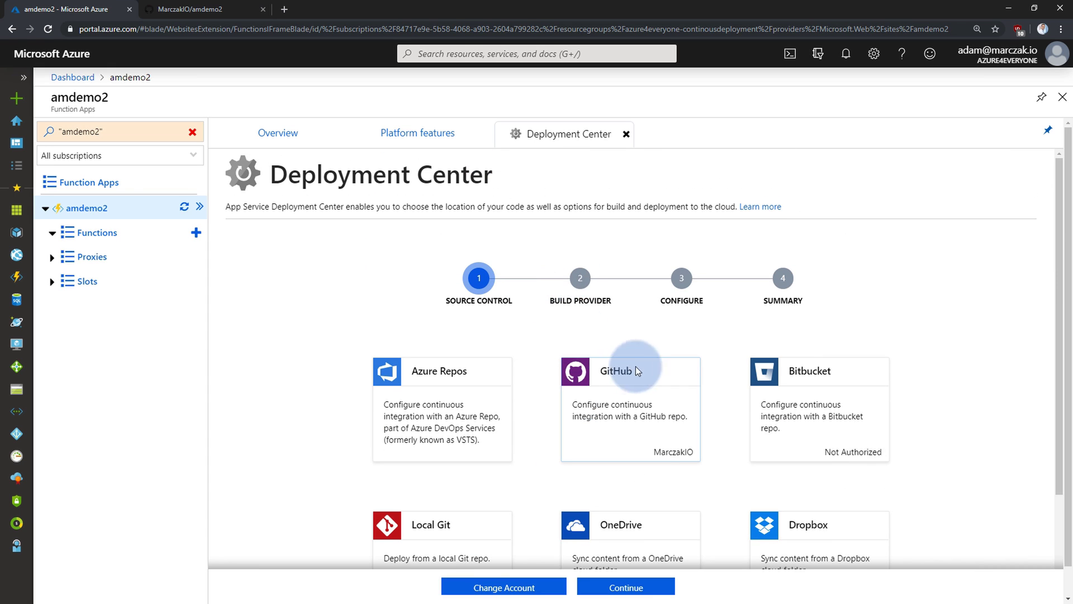
pyautogui.scroll(-3, 473, 458)
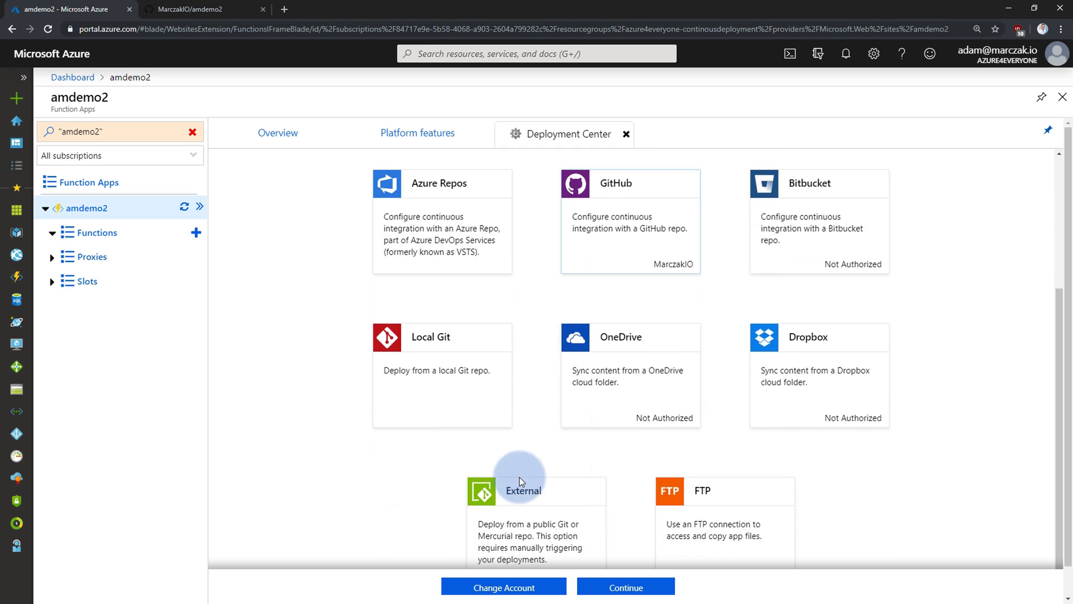
pyautogui.click(522, 510)
pyautogui.scroll(3, 593, 414)
pyautogui.click(637, 379)
pyautogui.click(485, 343)
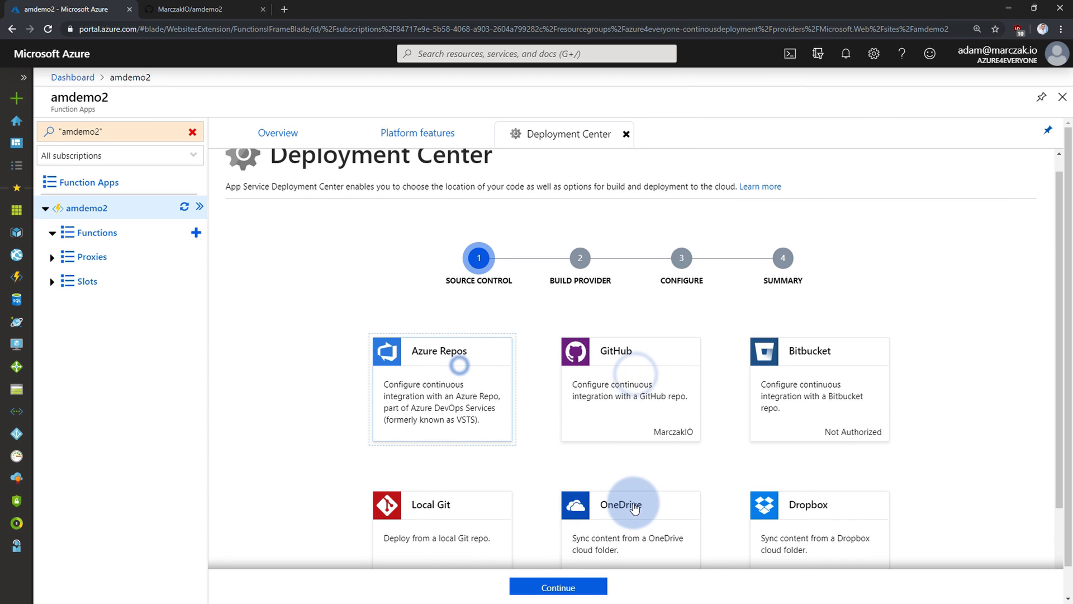
pyautogui.click(634, 503)
pyautogui.click(630, 375)
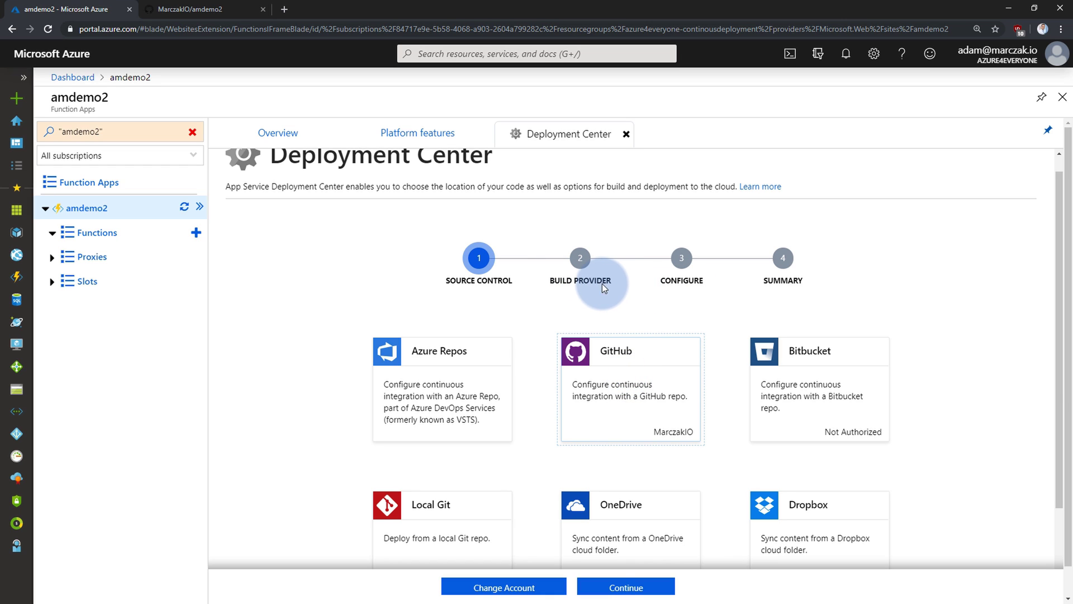
# Accept GitHub as the source and choose App Service build service as the build provider.
pyautogui.click(615, 589)
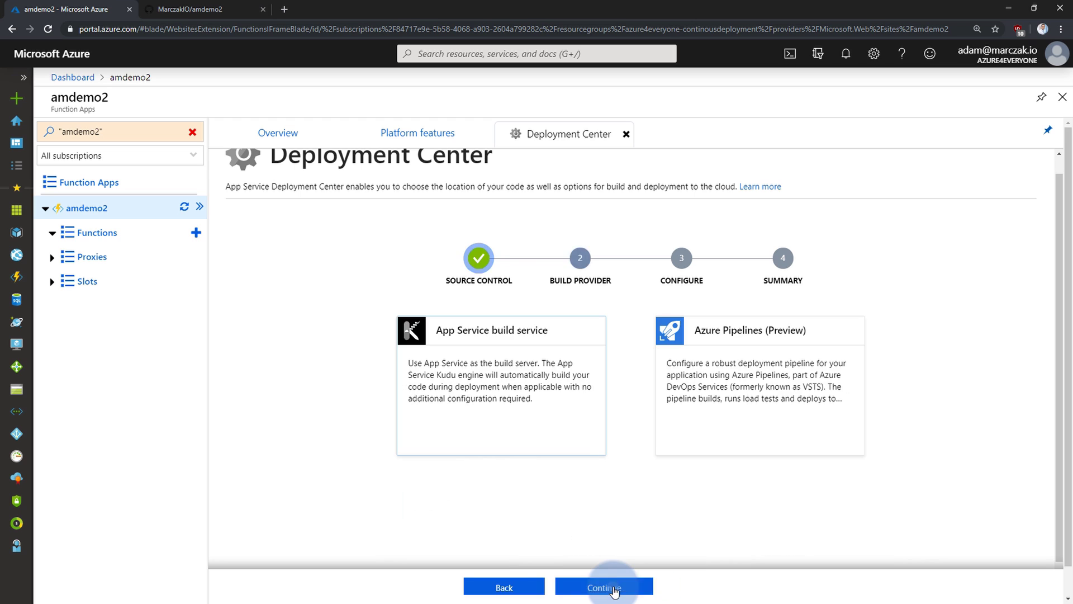
pyautogui.click(447, 333)
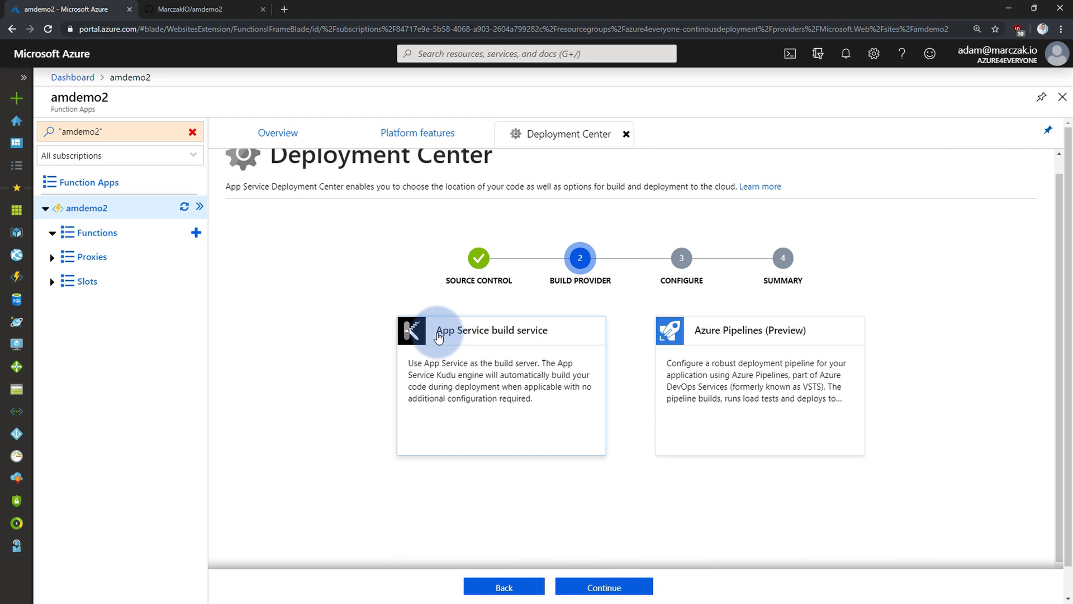
pyautogui.click(624, 592)
# Try to proceed to the summary with organization MarczakIO, repository amdemo2 and branch master as the code source.
pyautogui.click(648, 341)
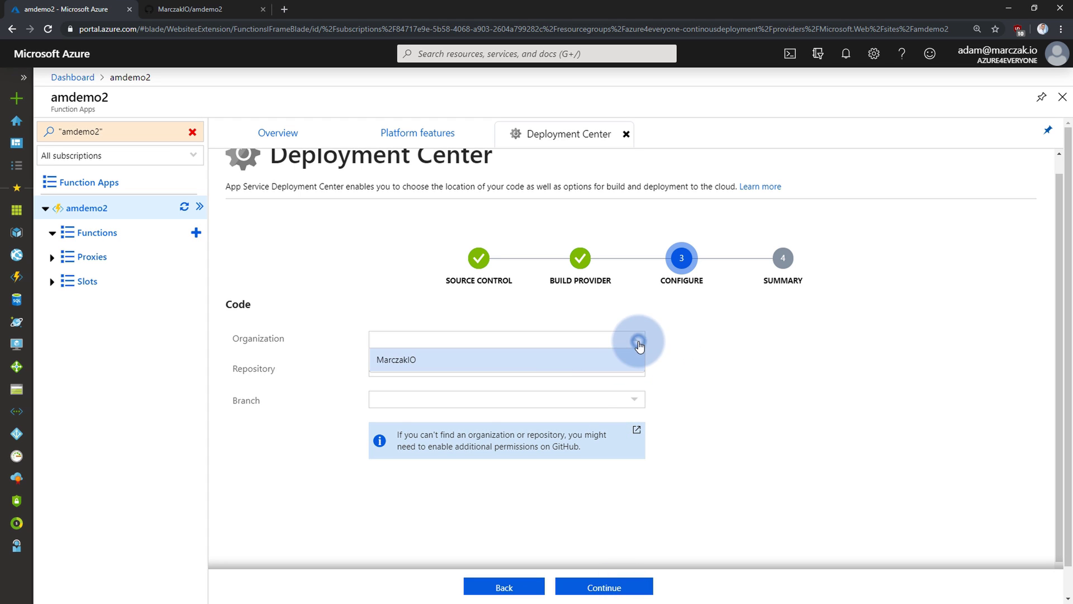
pyautogui.click(565, 357)
pyautogui.scroll(-1, 679, 374)
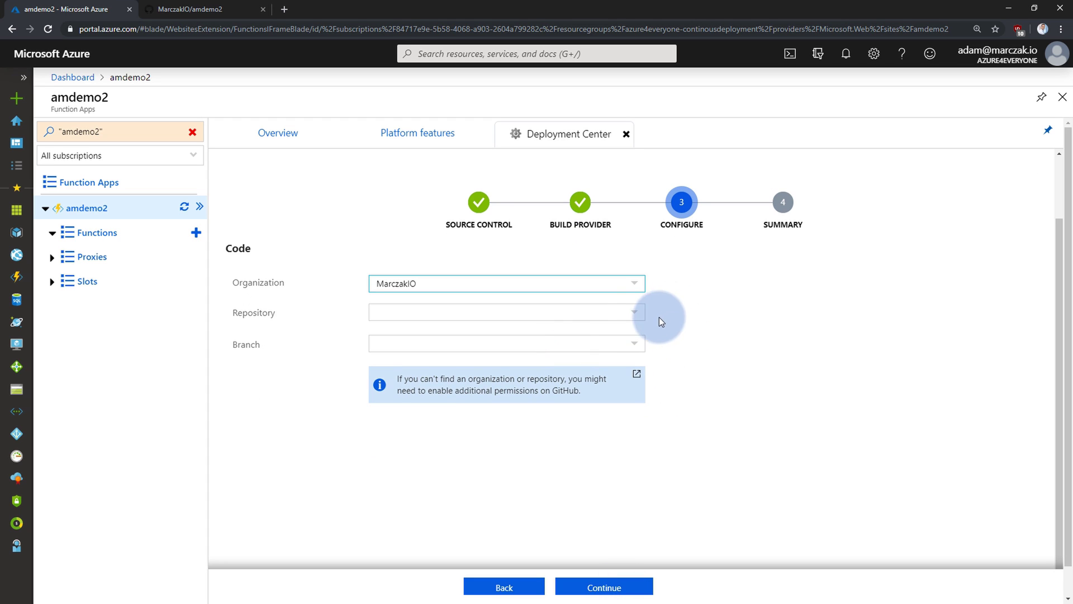
pyautogui.click(638, 318)
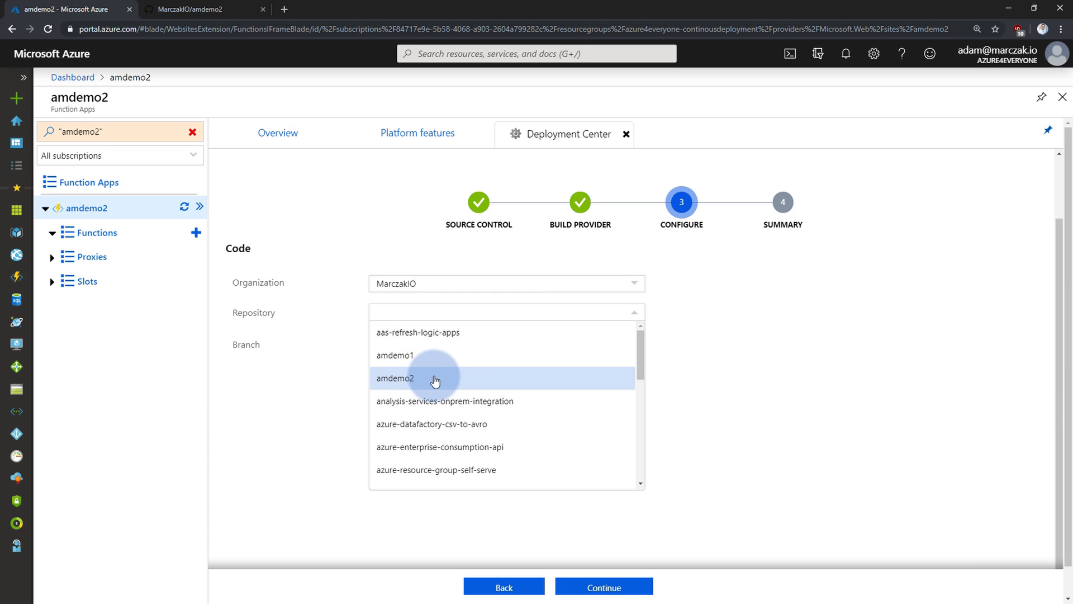
pyautogui.click(396, 385)
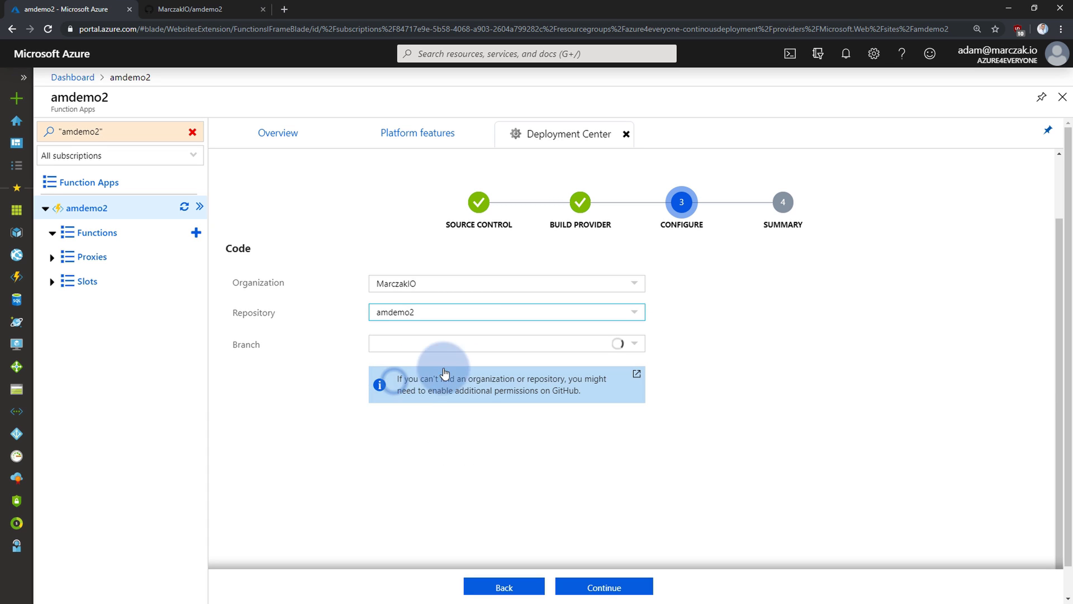
pyautogui.click(640, 343)
pyautogui.click(559, 360)
pyautogui.click(609, 581)
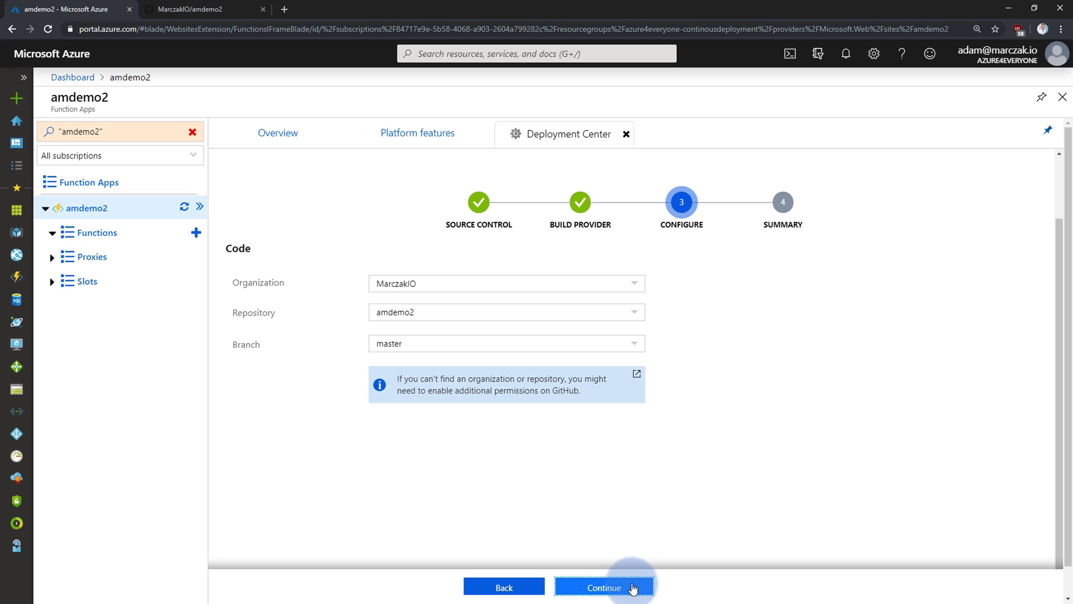
pyautogui.click(633, 588)
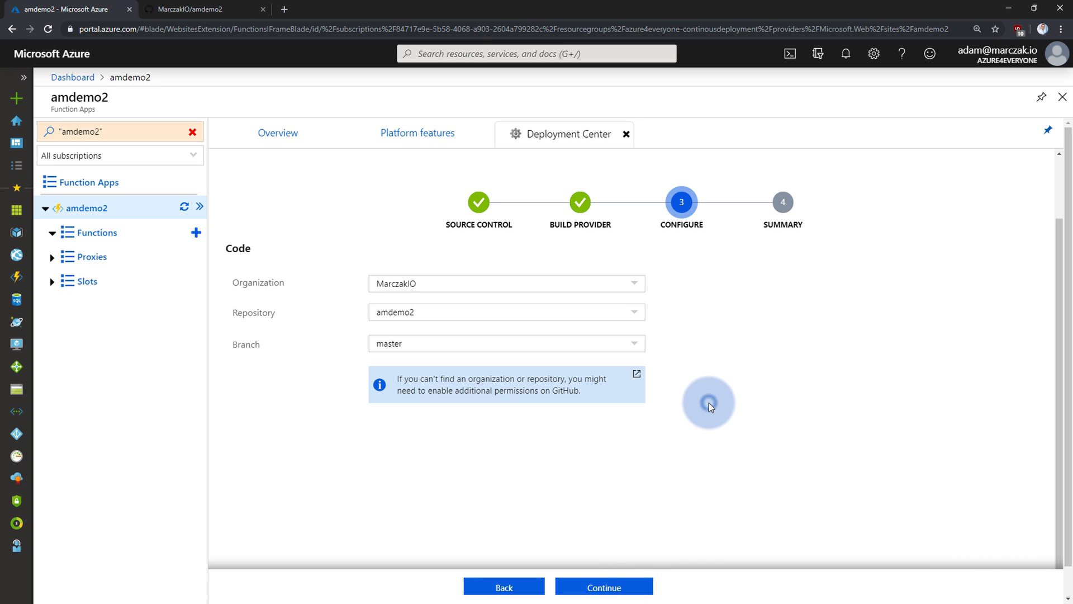
pyautogui.click(620, 591)
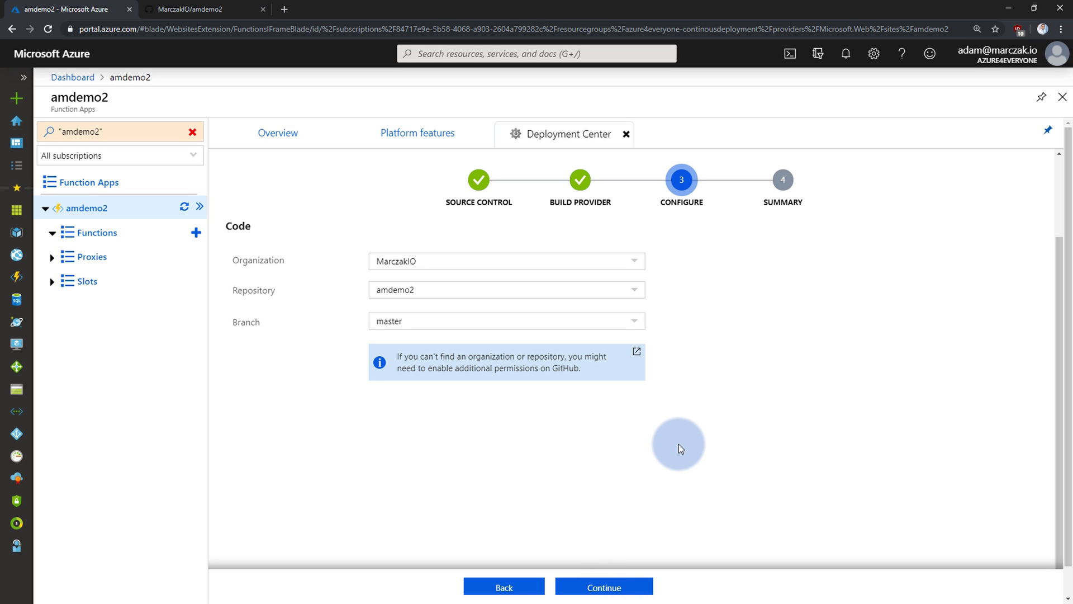
pyautogui.click(621, 586)
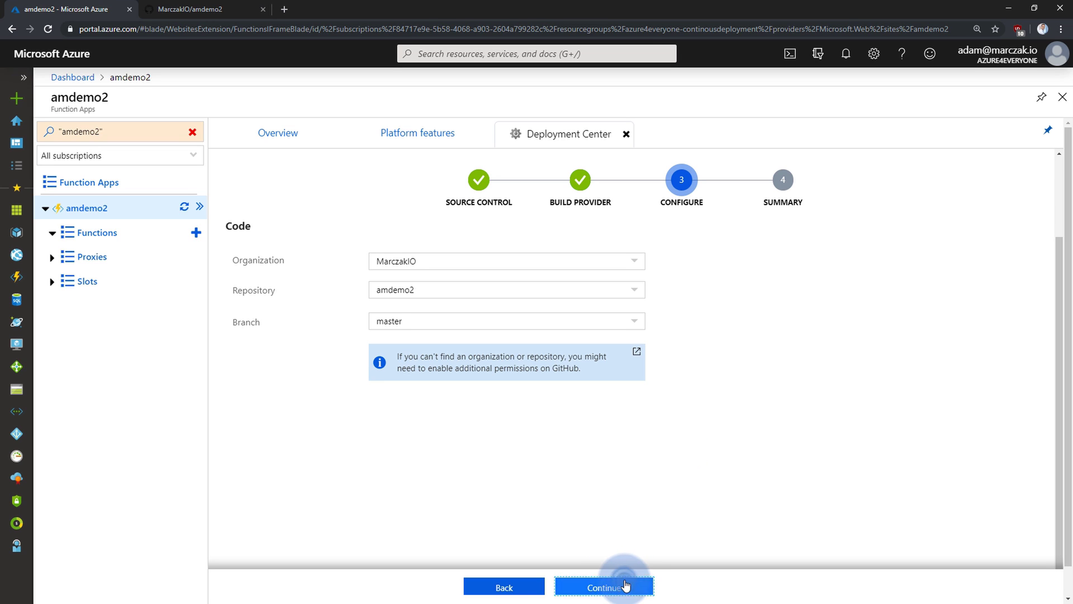
pyautogui.click(620, 442)
# Reload the amdemo2 portal page and reopen its Deployment Center with GitHub selected as the source control.
pyautogui.press('F5')
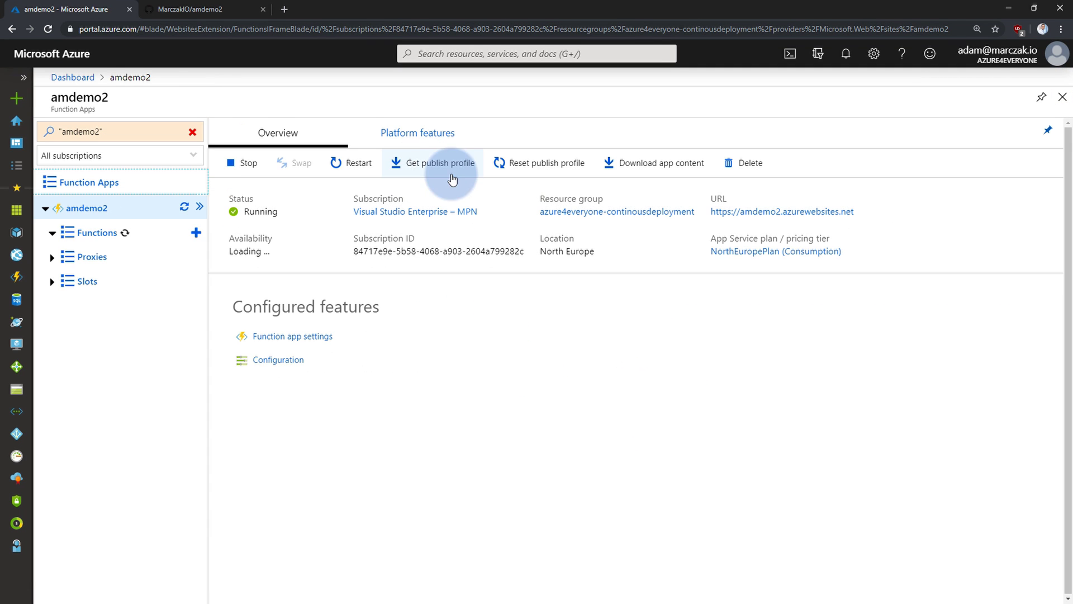
pyautogui.click(437, 139)
pyautogui.click(274, 369)
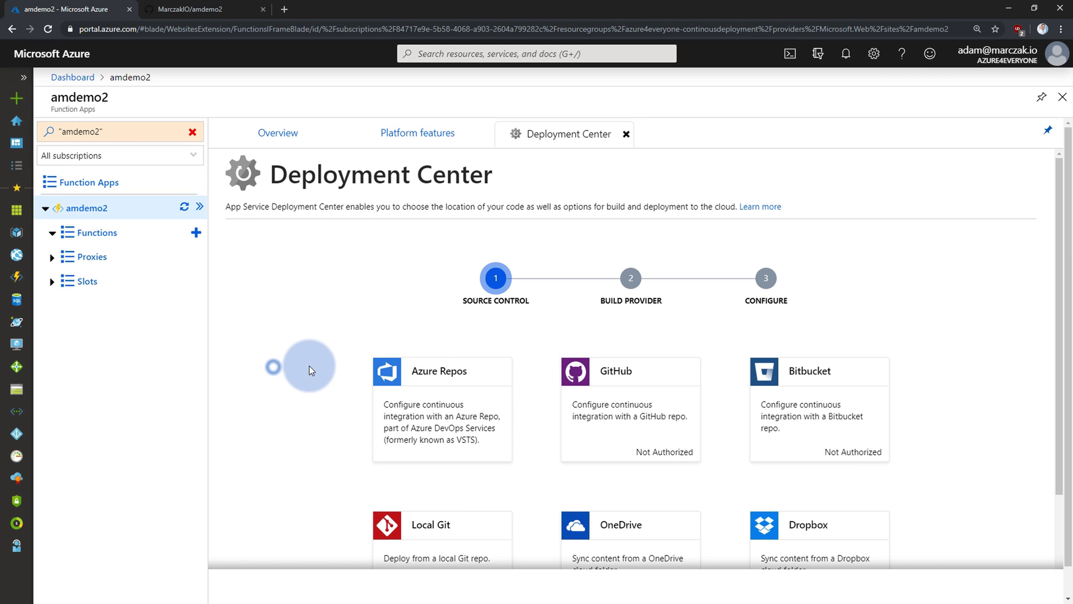
pyautogui.click(632, 397)
pyautogui.scroll(-2, 640, 396)
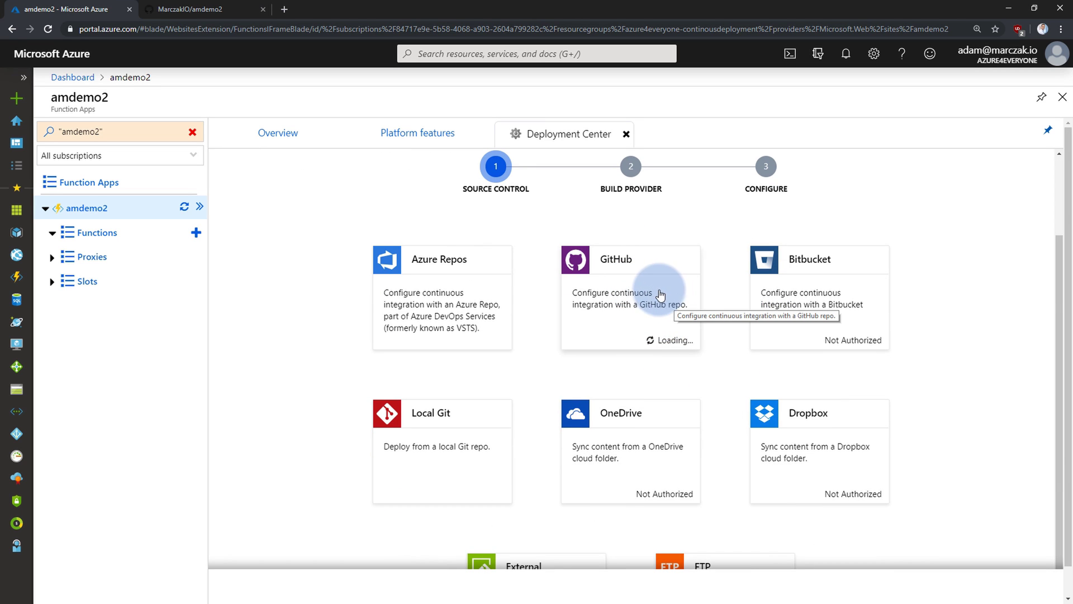
pyautogui.click(627, 301)
pyautogui.scroll(-1, 587, 428)
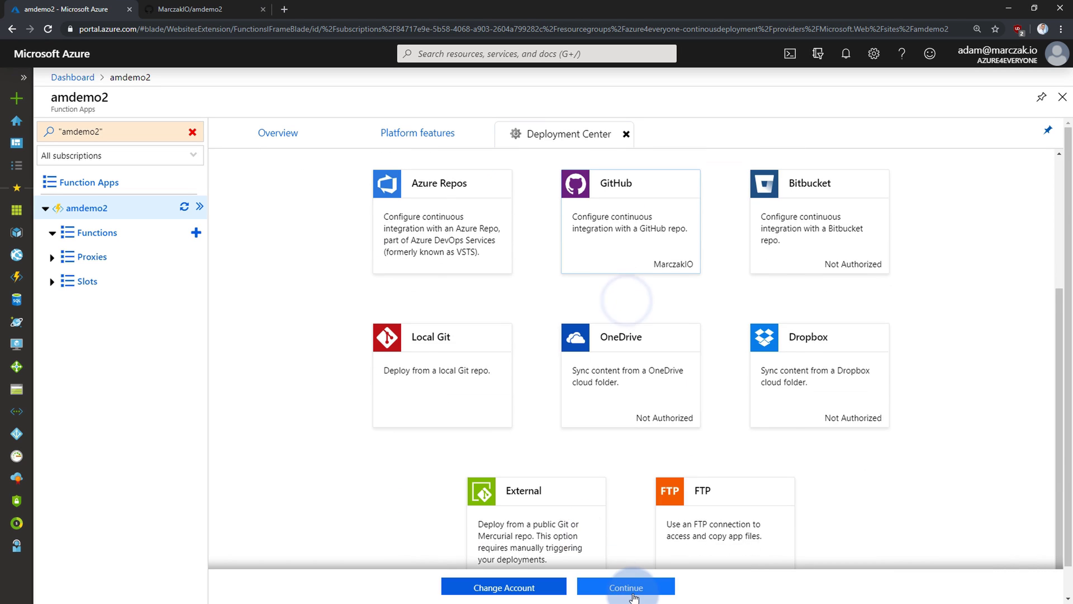
# Confirm the GitHub source and pick App Service build service as the build provider.
pyautogui.click(624, 586)
pyautogui.click(558, 323)
pyautogui.click(624, 586)
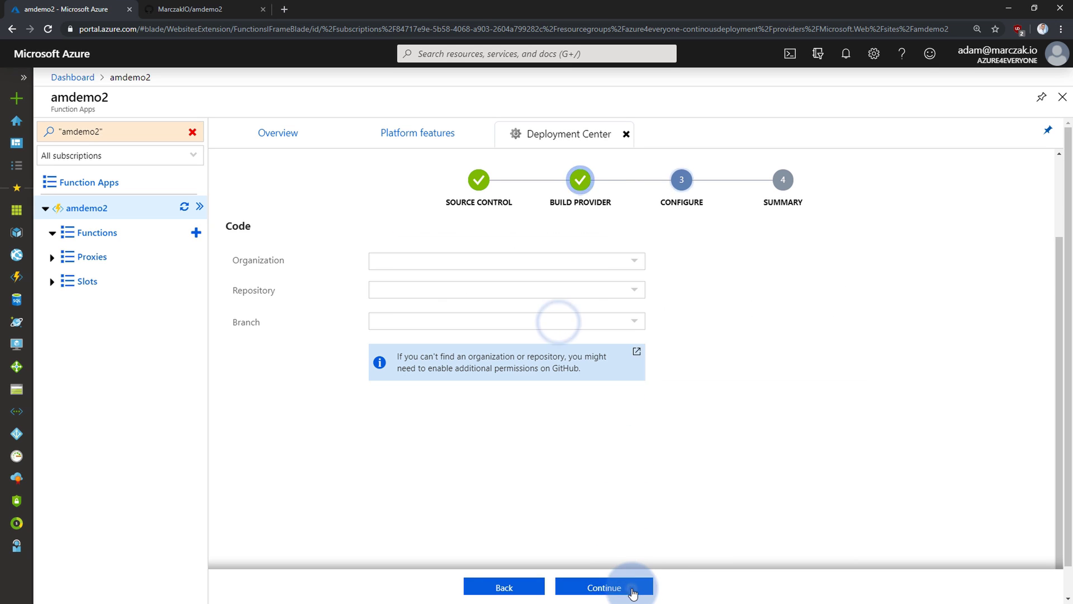
# Configure organization MarczakIO, repository amdemo2 and branch master as the code source, and finish the deployment setup.
pyautogui.click(628, 261)
pyautogui.click(592, 281)
pyautogui.click(635, 294)
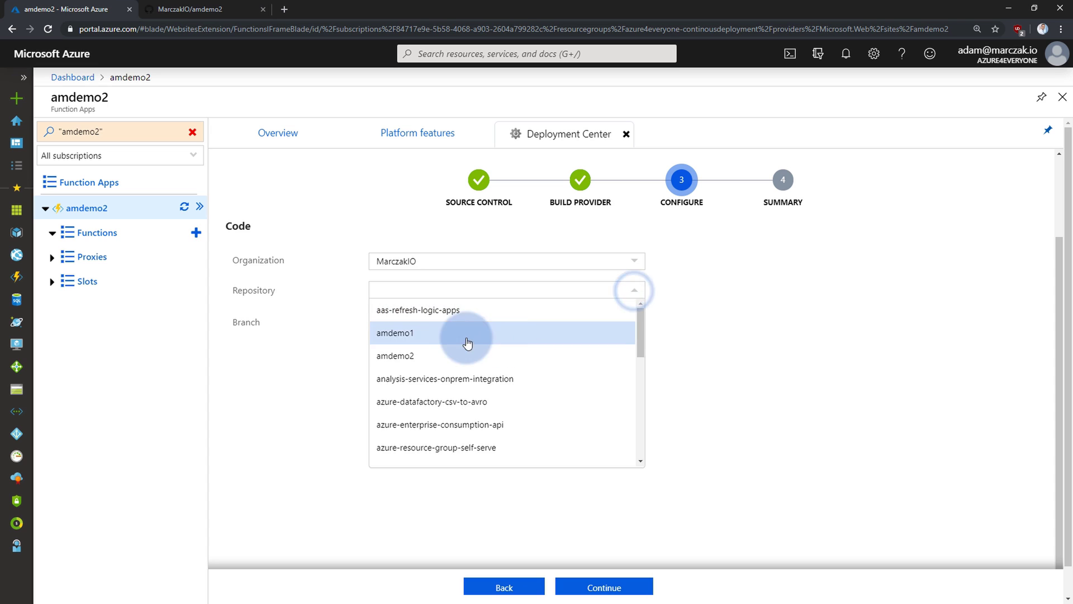
pyautogui.click(465, 345)
pyautogui.click(644, 323)
pyautogui.click(588, 341)
pyautogui.click(616, 586)
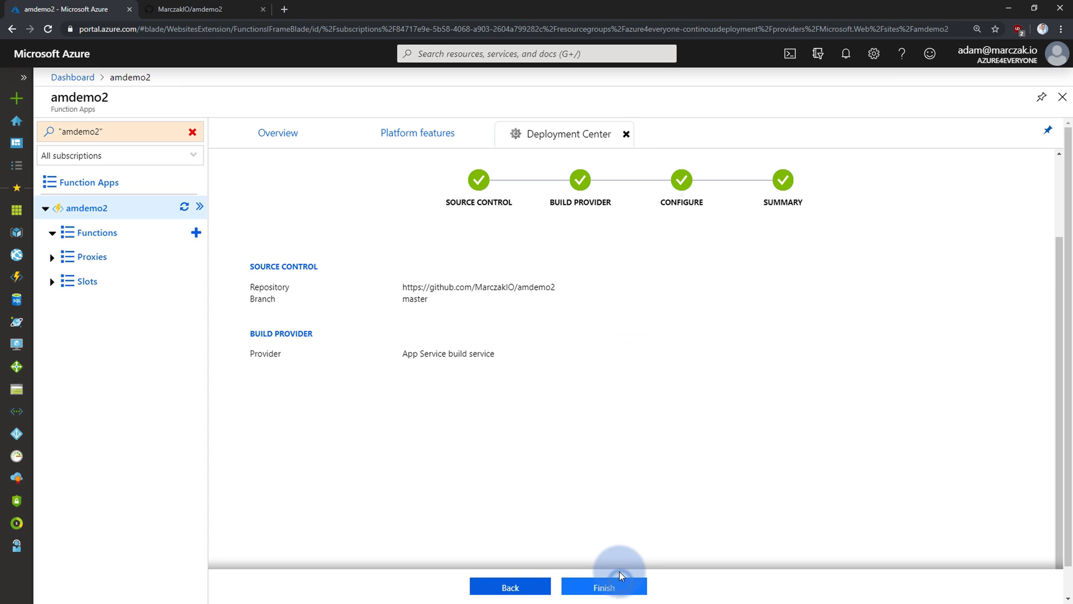
pyautogui.click(622, 590)
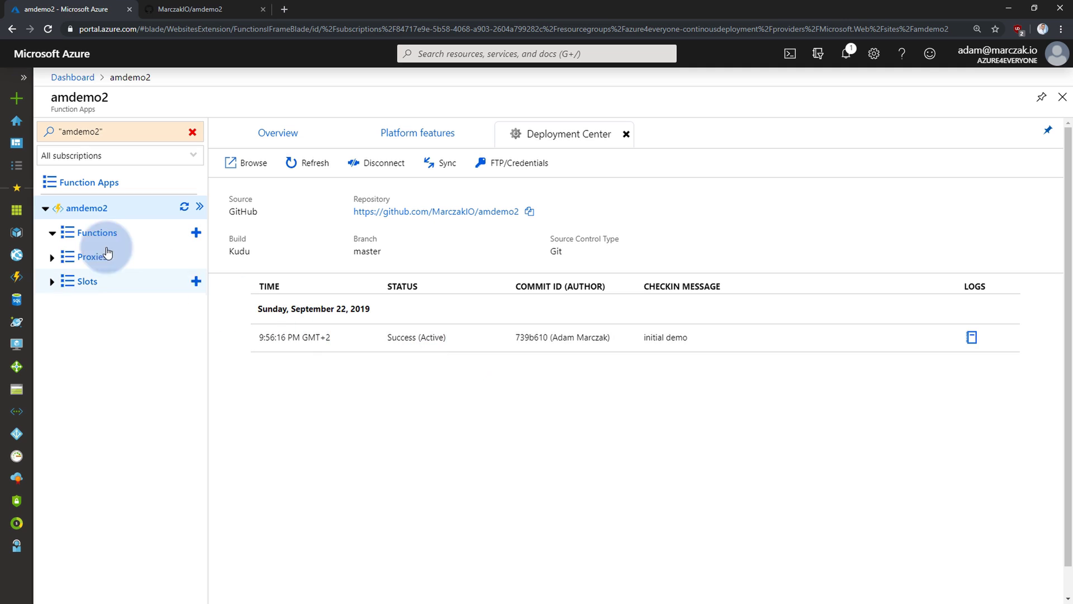
# Open the deployed HttpTriggerCSharp function from the amdemo2 Functions list and show its test pane.
pyautogui.click(52, 233)
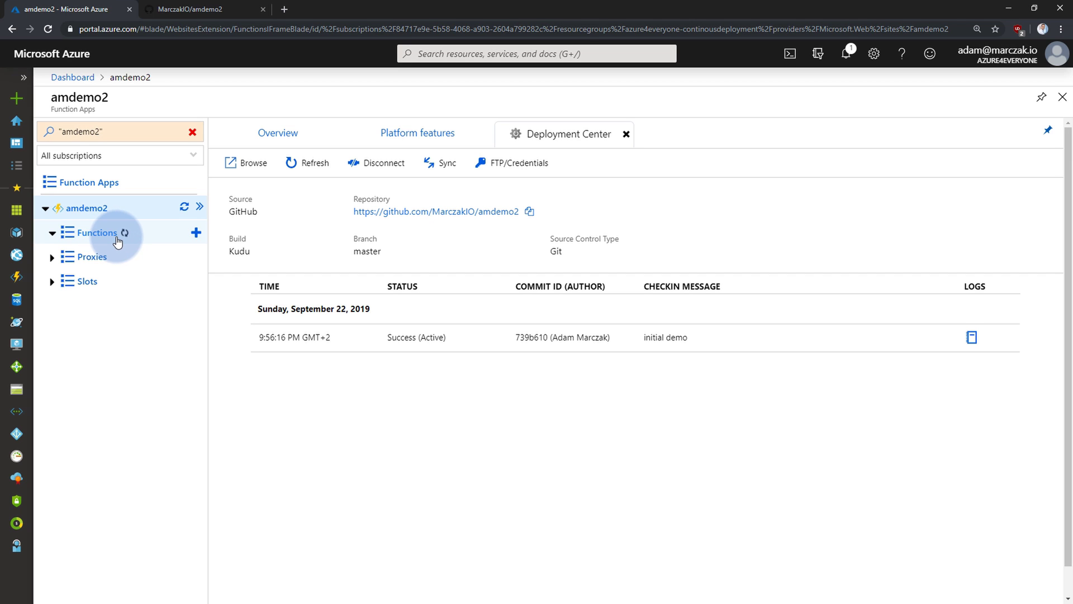
pyautogui.click(120, 256)
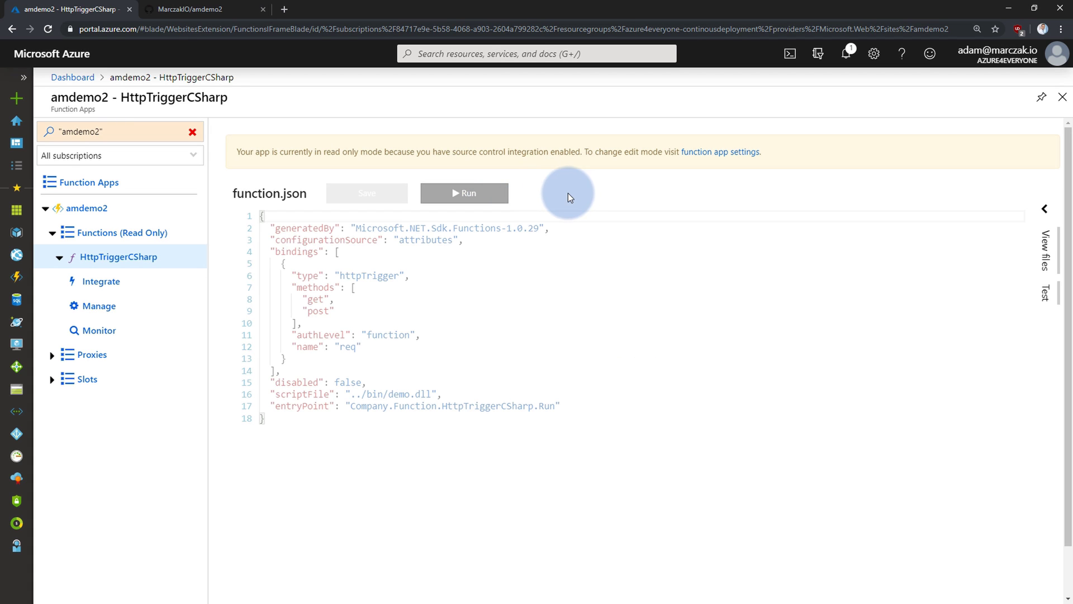
pyautogui.click(1043, 290)
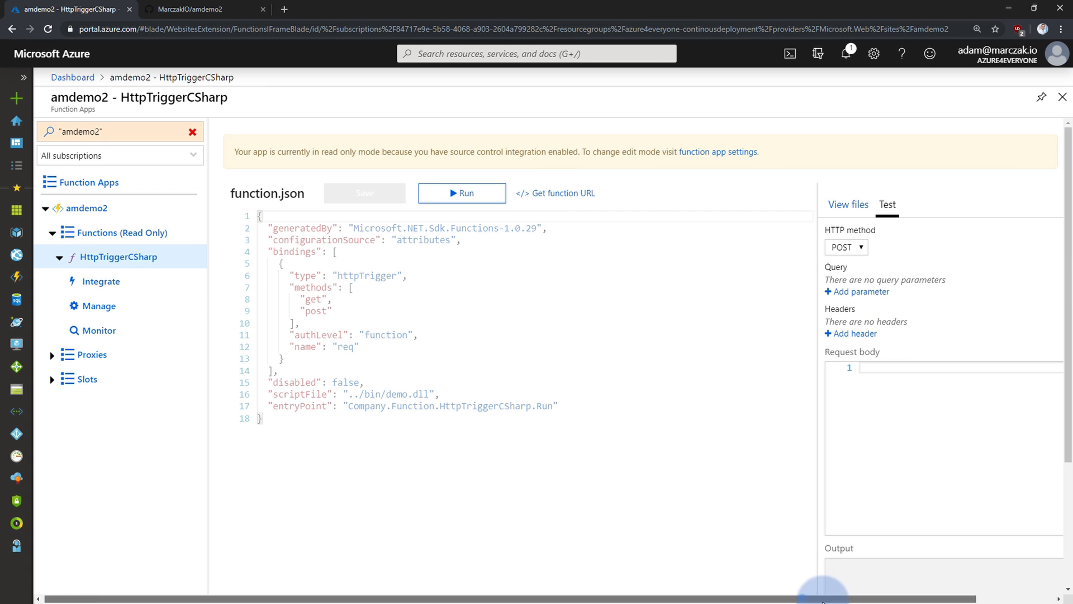
pyautogui.moveTo(801, 598); pyautogui.dragTo(880, 598)
pyautogui.scroll(-3, 905, 498)
pyautogui.scroll(2, 806, 247)
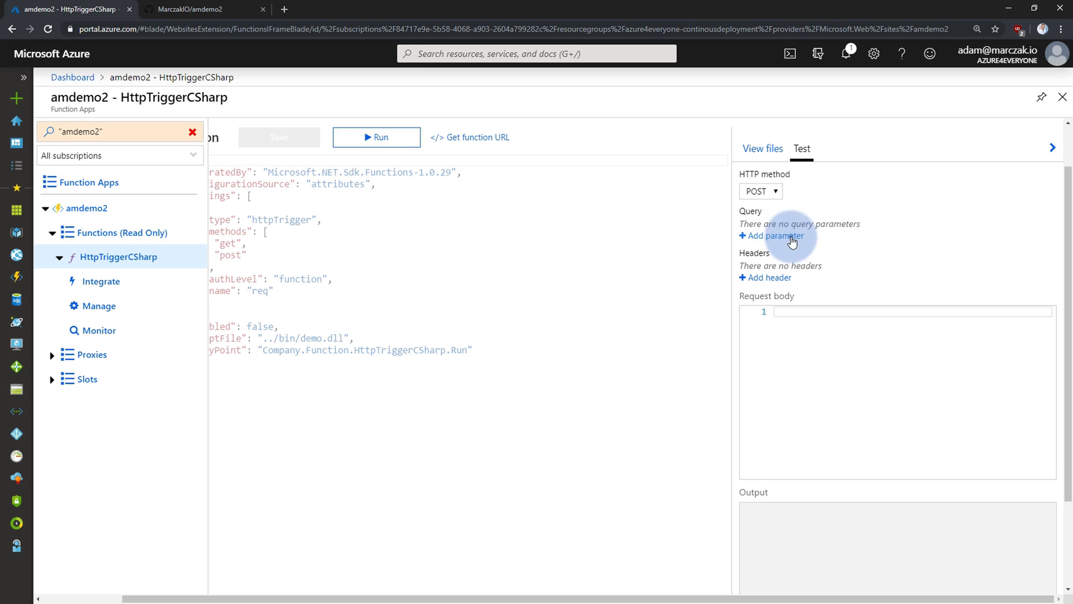
# Add a query parameter called name with a first name as its value, run the function and check the output.
pyautogui.click(783, 233)
pyautogui.click(827, 226)
pyautogui.write('name')
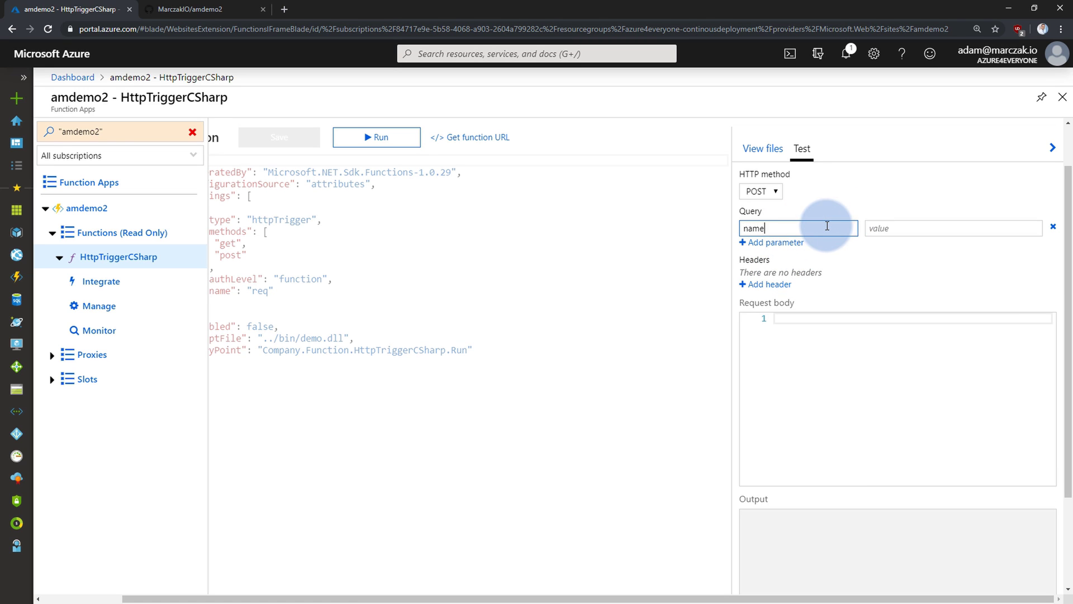
pyautogui.click(922, 229)
pyautogui.write('Adam')
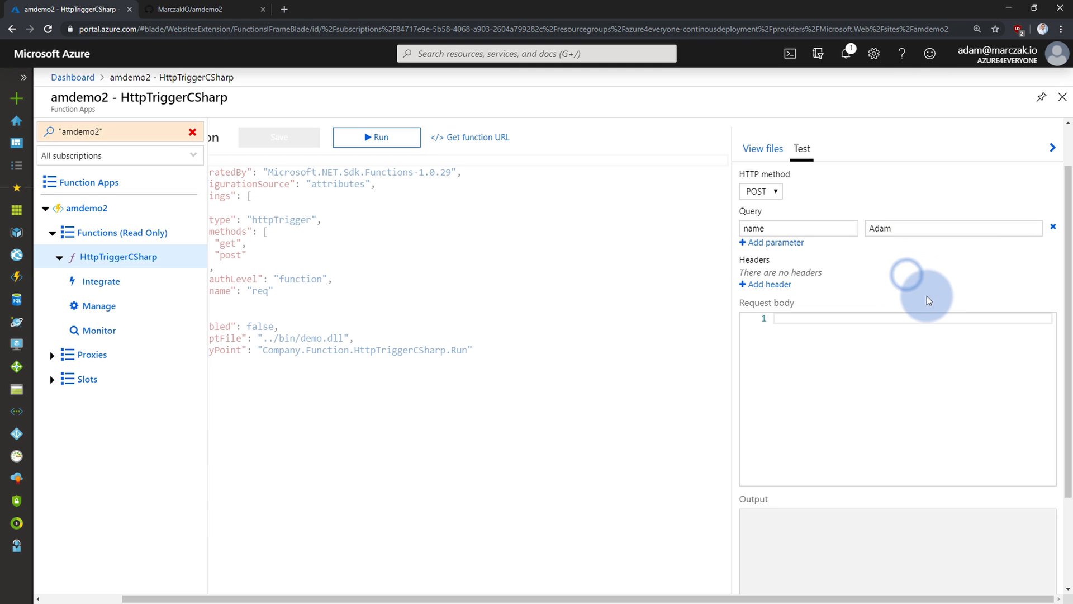
pyautogui.scroll(-2, 973, 446)
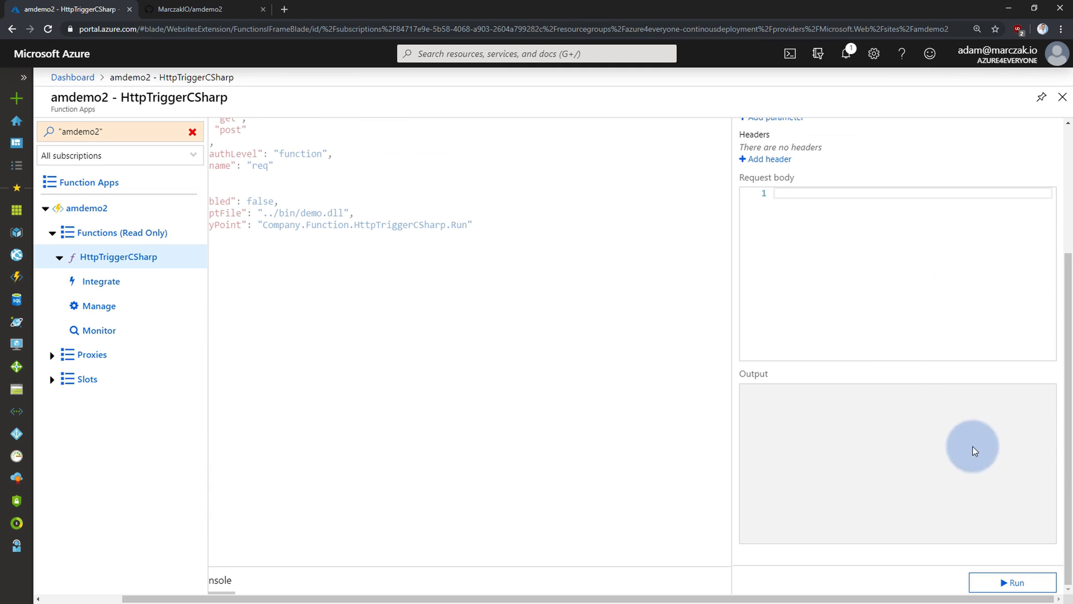
pyautogui.click(1007, 584)
pyautogui.moveTo(832, 391); pyautogui.dragTo(748, 393)
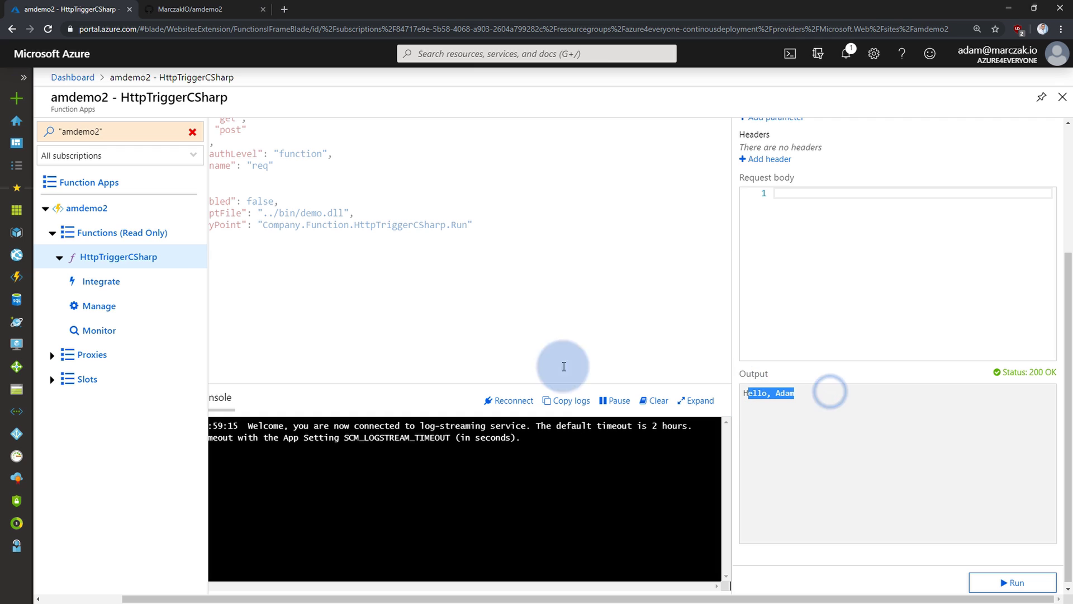
# Return to the amdemo2 Deployment Center and reload the portal page to review the GitHub connection and deployment history.
pyautogui.click(144, 258)
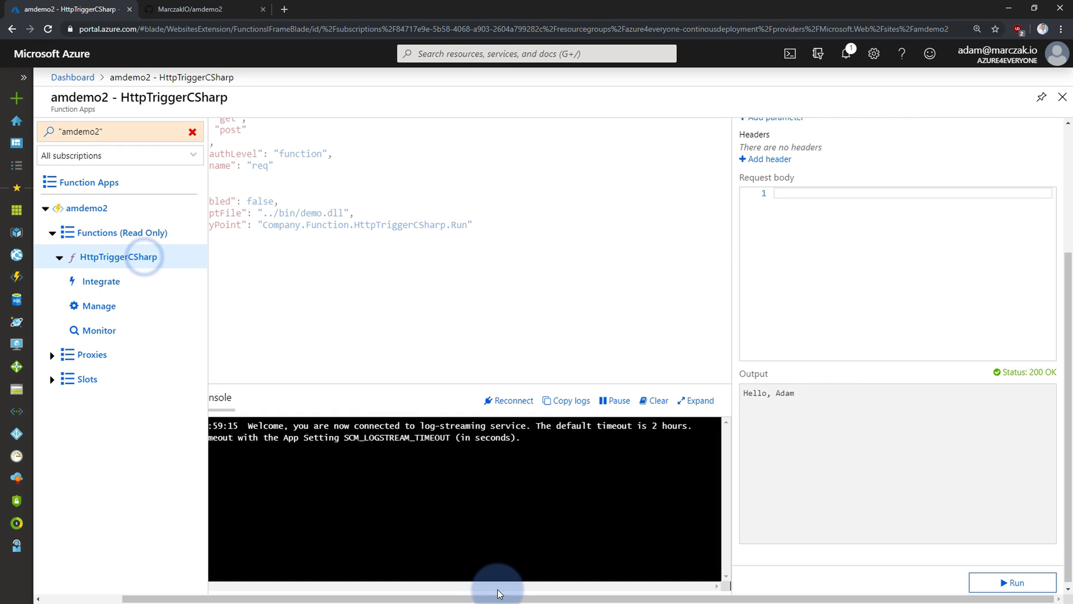
pyautogui.click(107, 208)
pyautogui.click(418, 131)
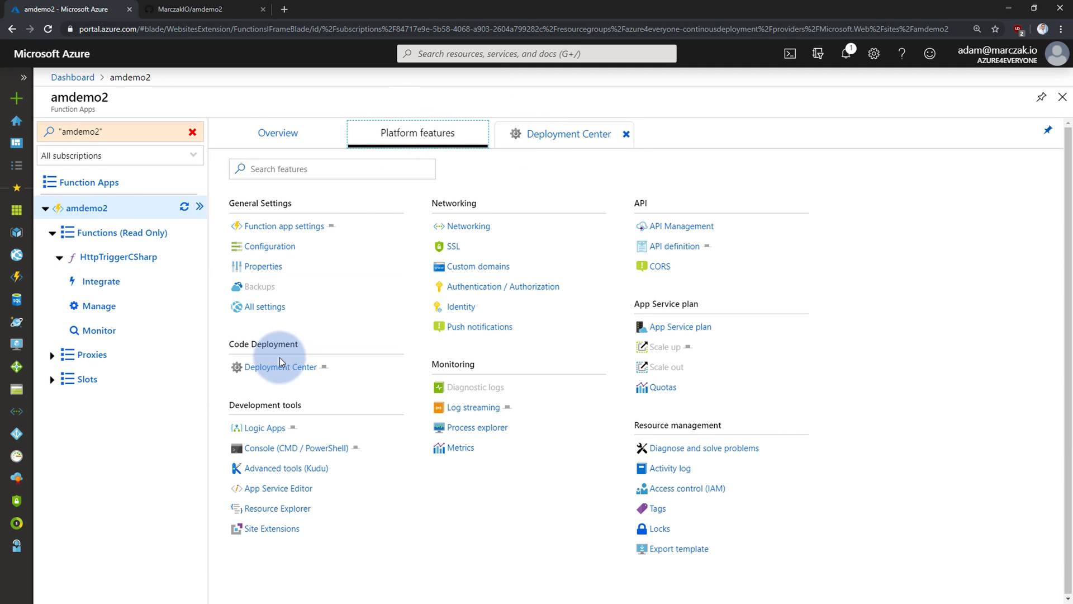
pyautogui.click(281, 367)
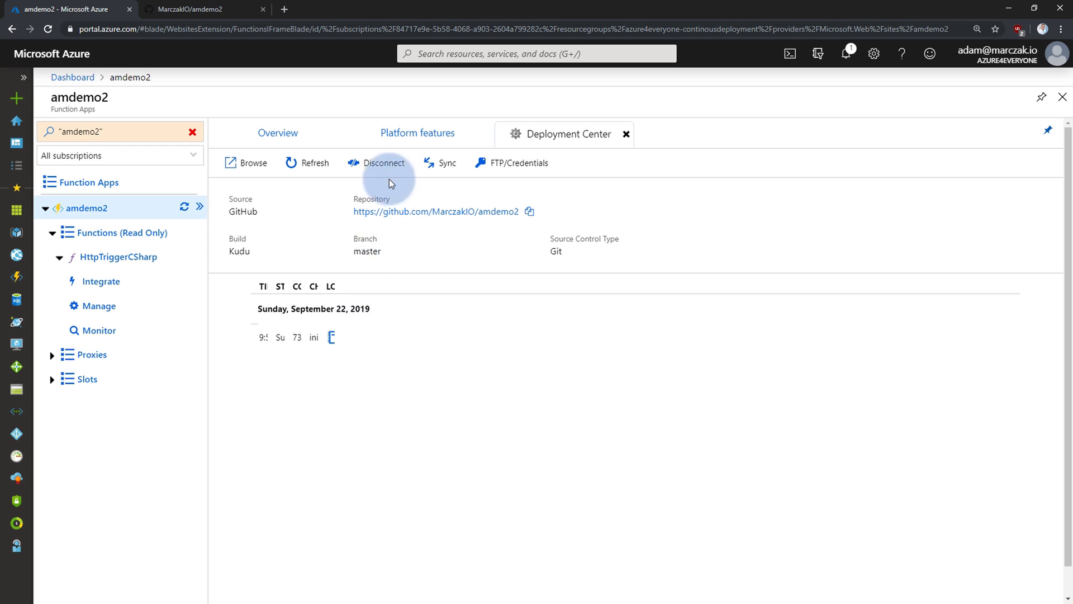
pyautogui.press('F5')
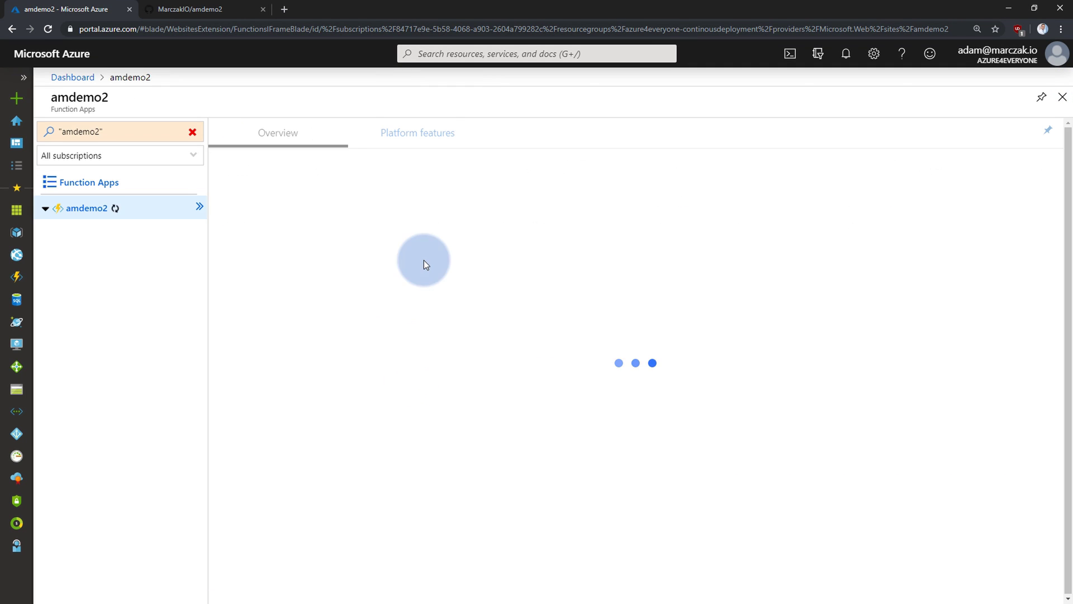
pyautogui.click(434, 140)
pyautogui.click(279, 367)
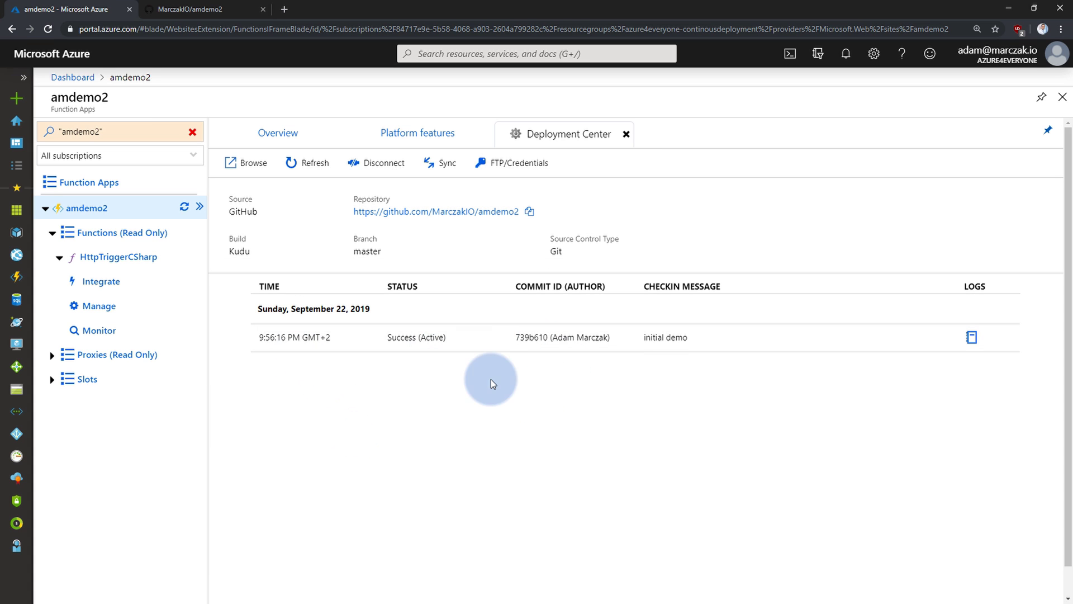
# Switch to Visual Studio Code, change the greeting in HttpTriggerCSharp.cs from Hello to "Hi, {name}" and save the file.
pyautogui.hotkey('alt', 'Tab')
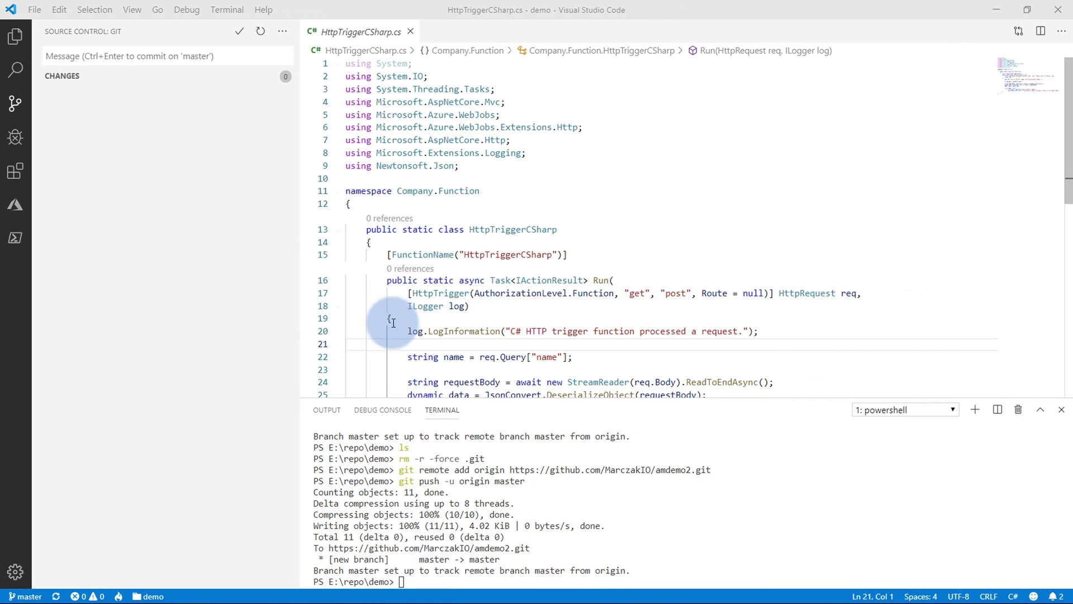
pyautogui.scroll(-3, 602, 336)
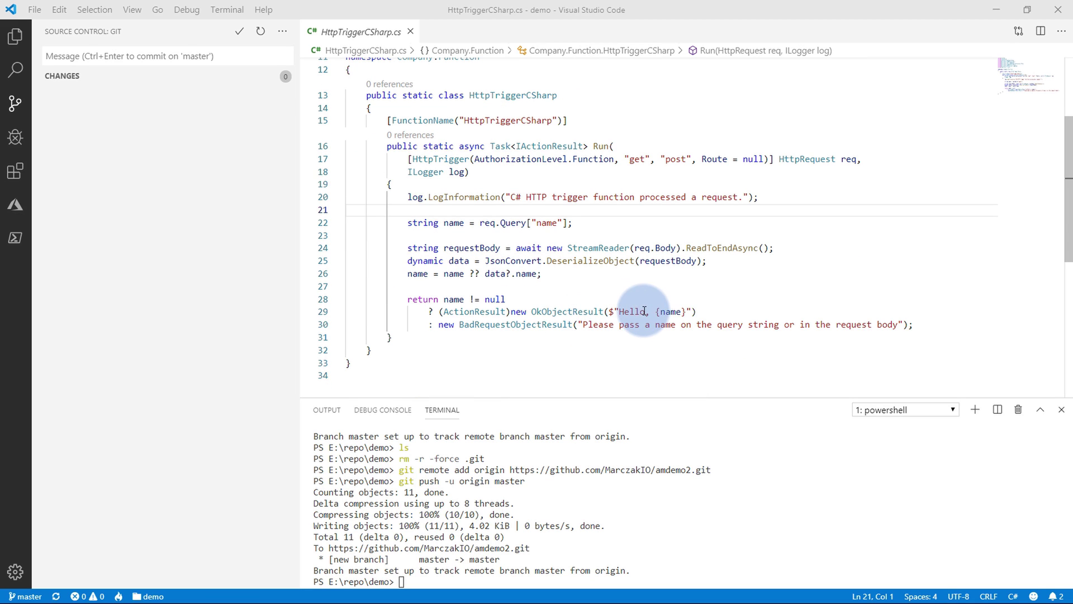
pyautogui.moveTo(618, 311); pyautogui.dragTo(649, 311)
pyautogui.write('Hi')
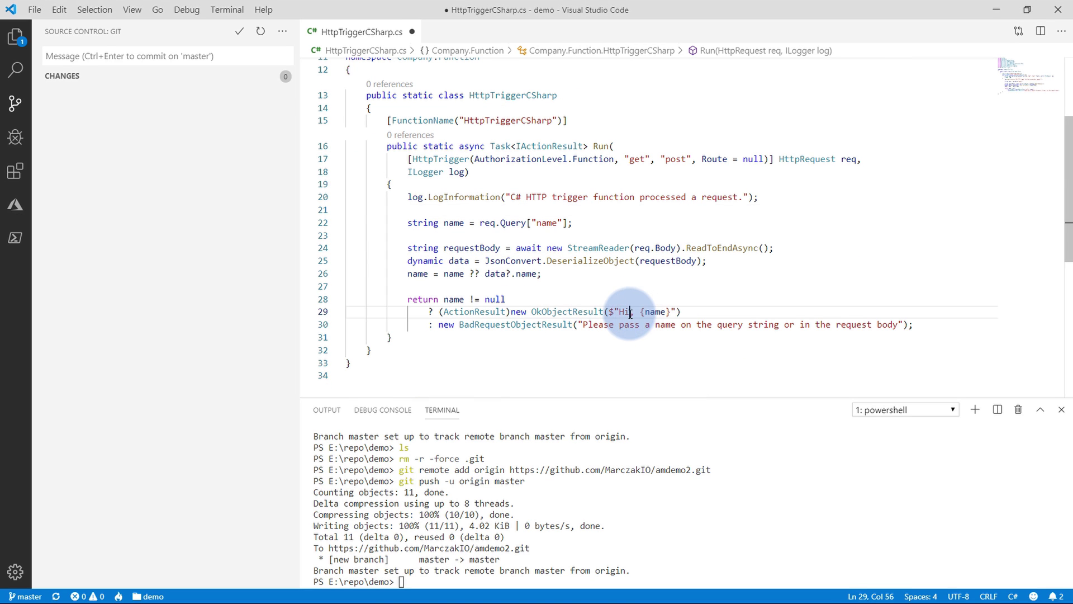
pyautogui.write(',')
pyautogui.click(631, 286)
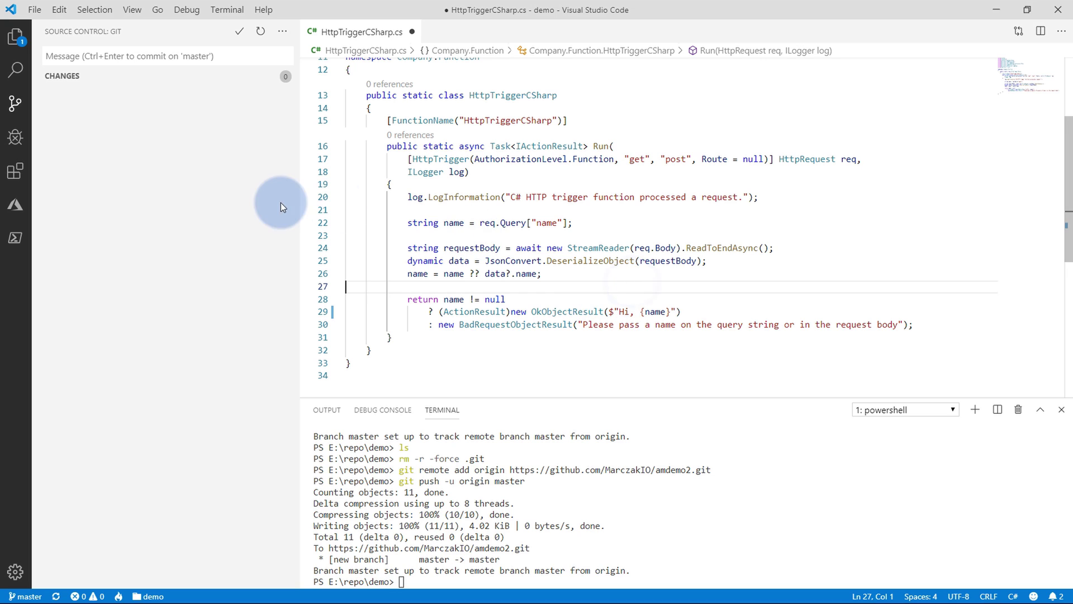
pyautogui.moveTo(553, 311)
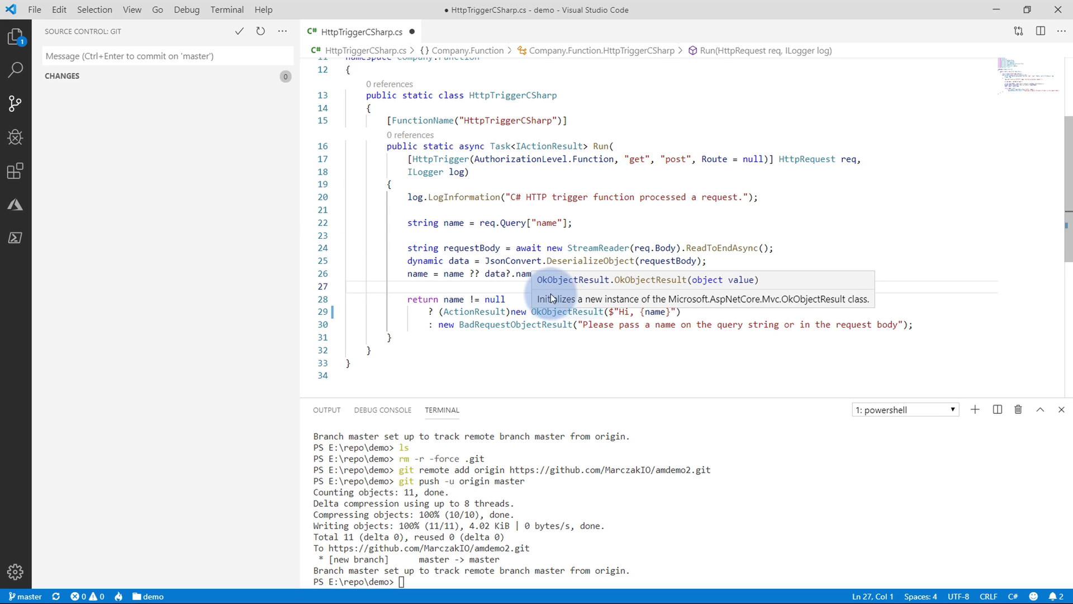
pyautogui.click(456, 336)
pyautogui.hotkey('ctrl', 's')
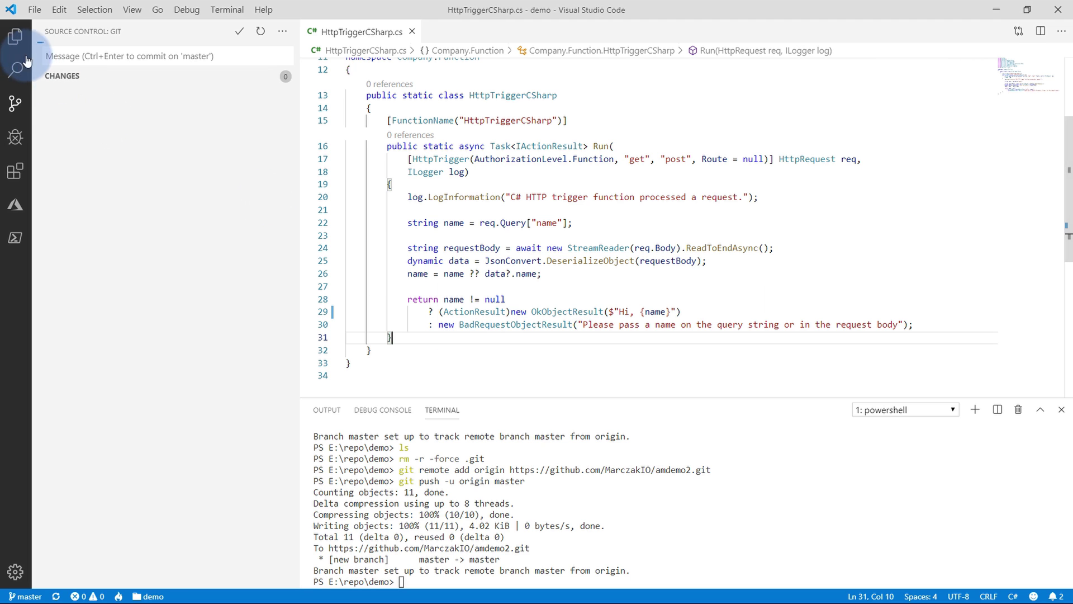
# Commit the HttpTriggerCSharp.cs change with the message "hi message" and push it to the remote repository.
pyautogui.click(15, 106)
pyautogui.click(15, 106)
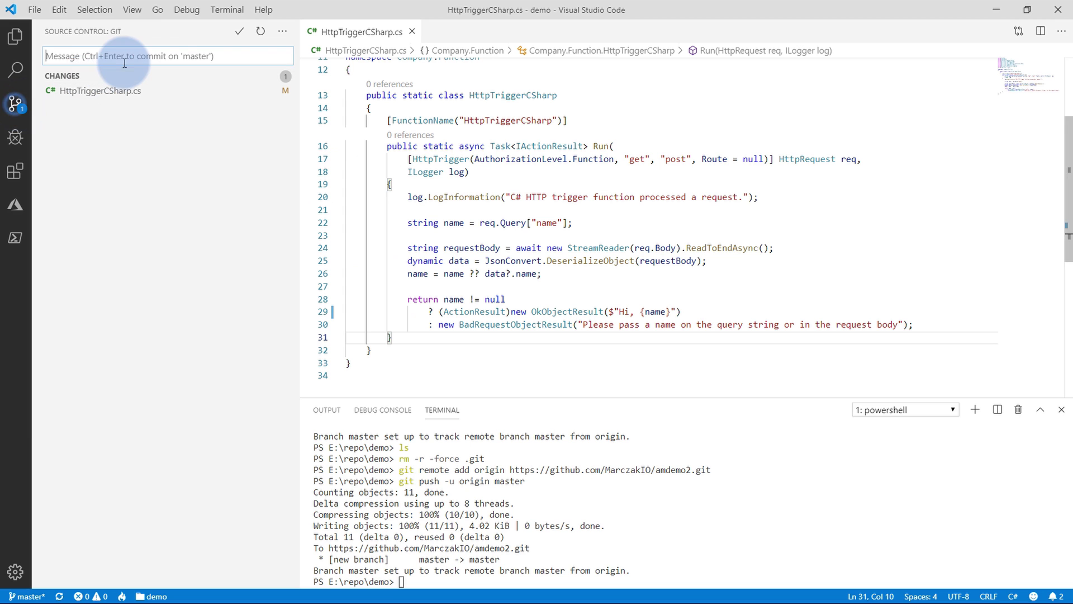
pyautogui.write('hi mes')
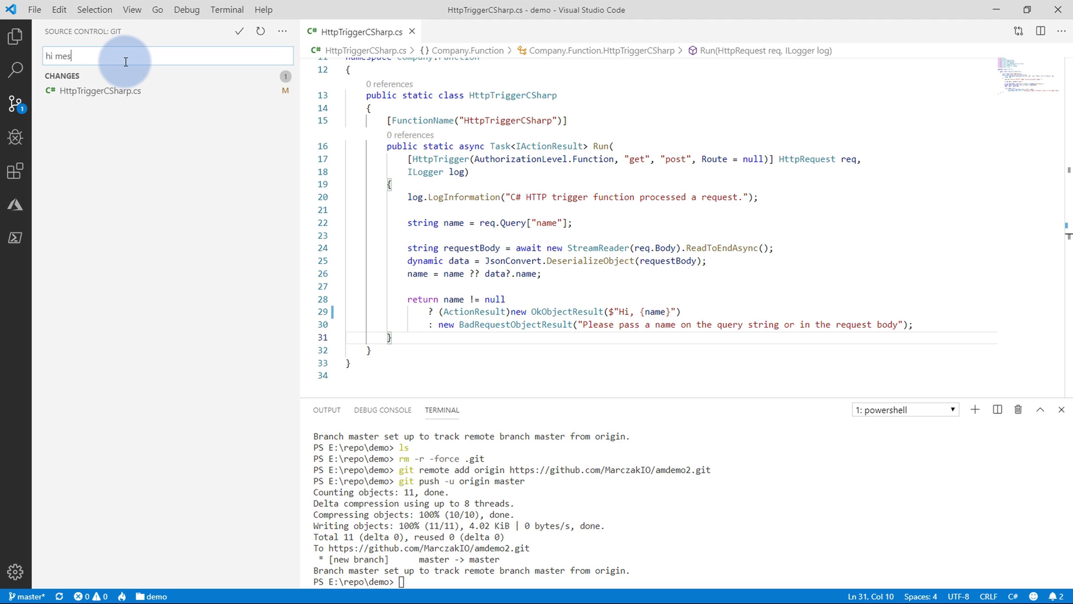
pyautogui.write('sahe')
pyautogui.press('BackSpace')
pyautogui.press('BackSpace')
pyautogui.write('ge')
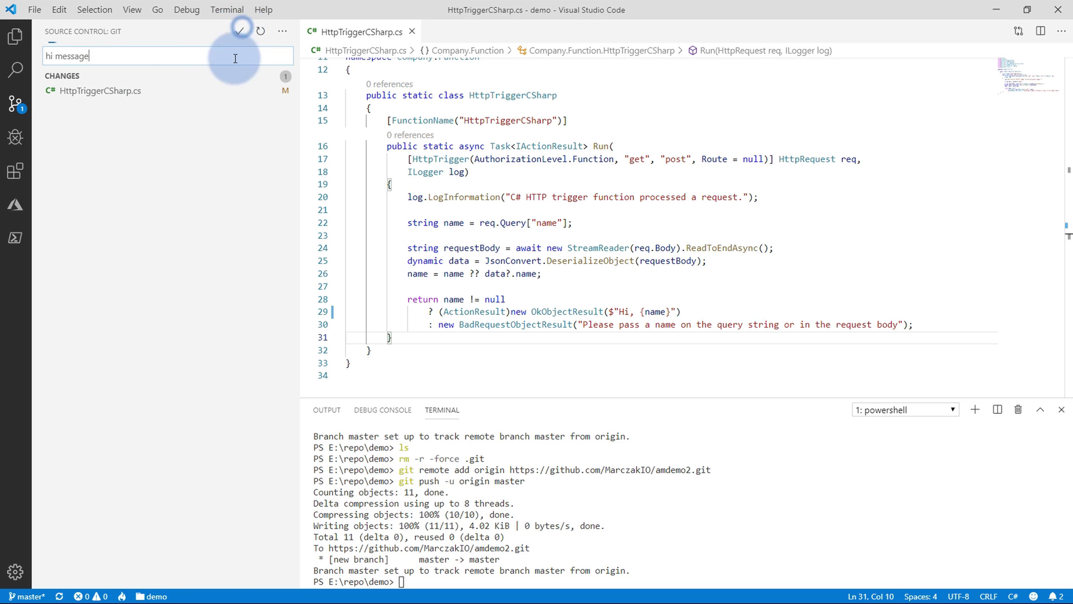
pyautogui.click(239, 31)
pyautogui.click(282, 32)
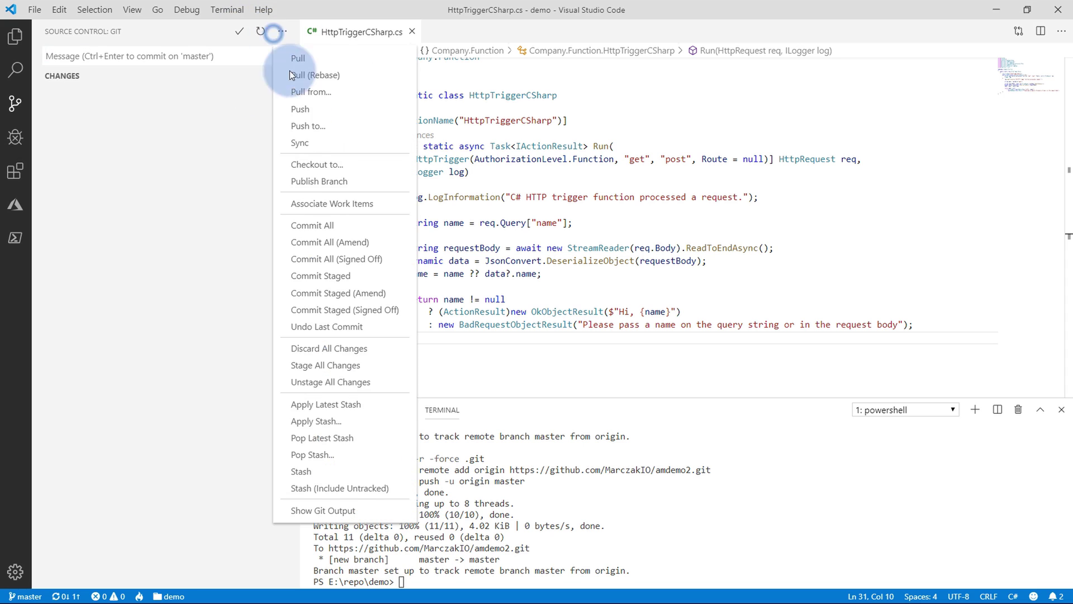
pyautogui.click(303, 109)
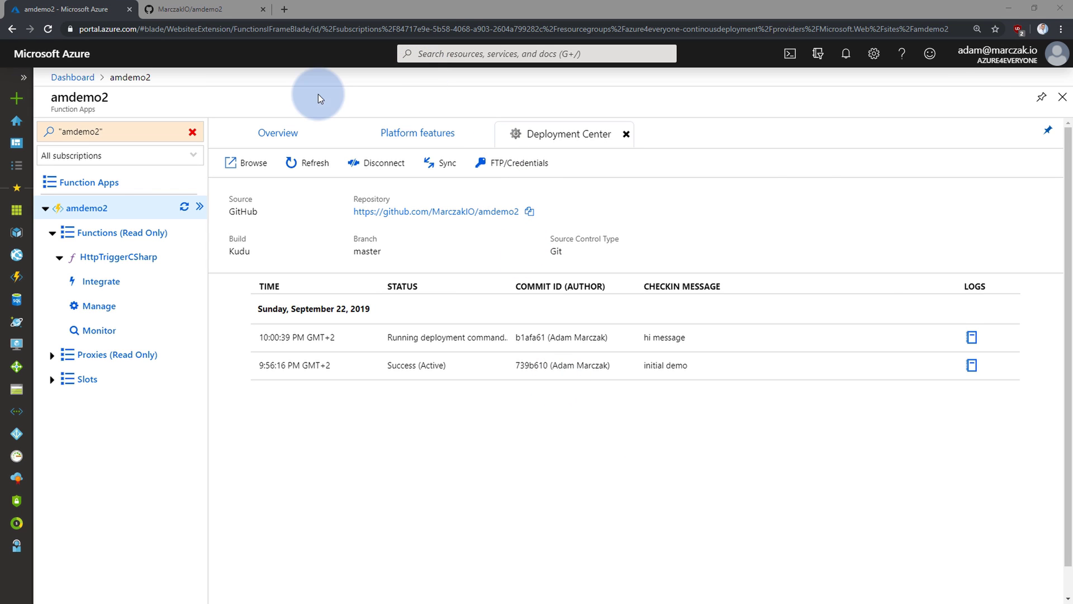
# Reload the amdemo2 repository page on GitHub to check the new commit and open the repository's Webhooks settings.
pyautogui.click(193, 10)
pyautogui.scroll(2, 304, 261)
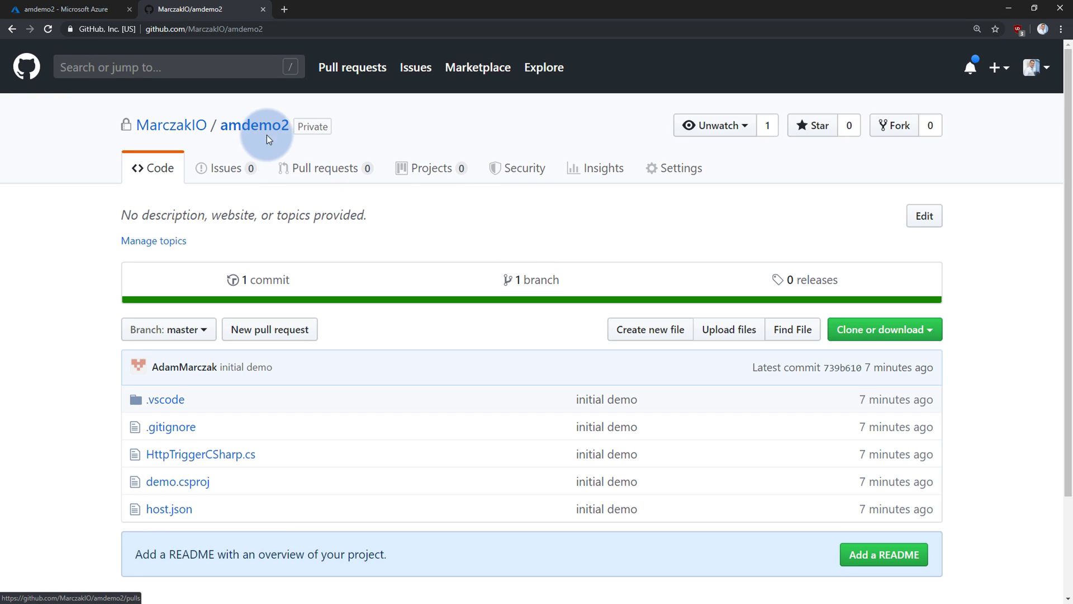
pyautogui.click(254, 124)
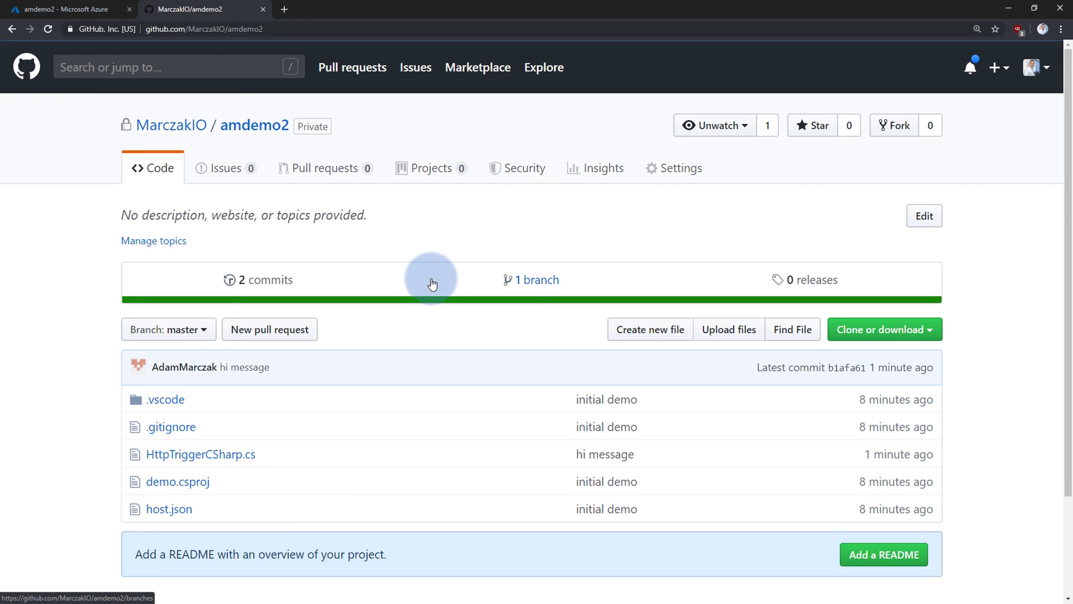
pyautogui.click(679, 166)
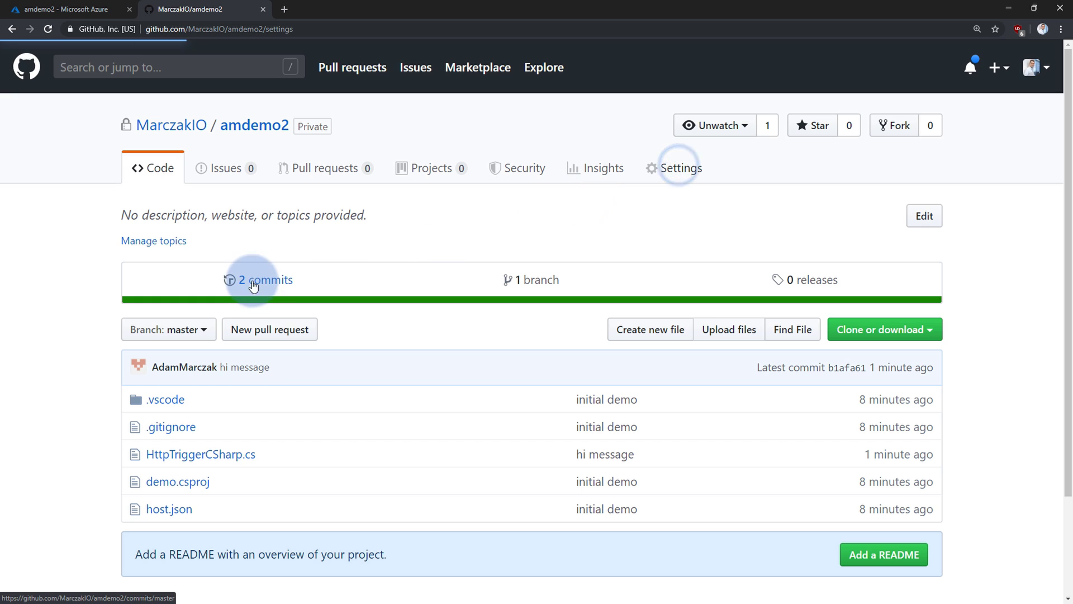
pyautogui.click(153, 315)
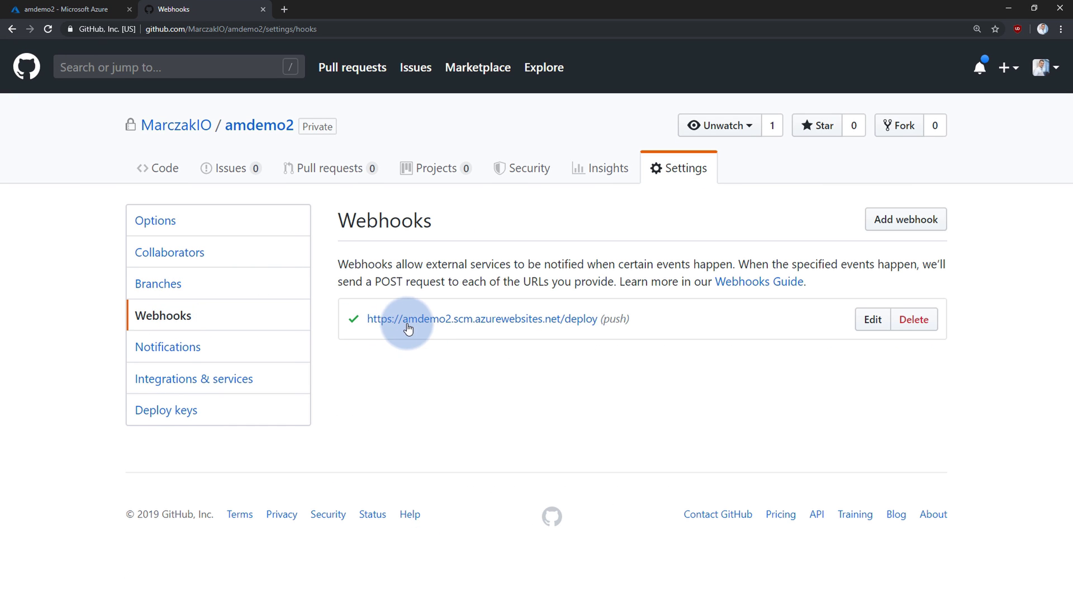